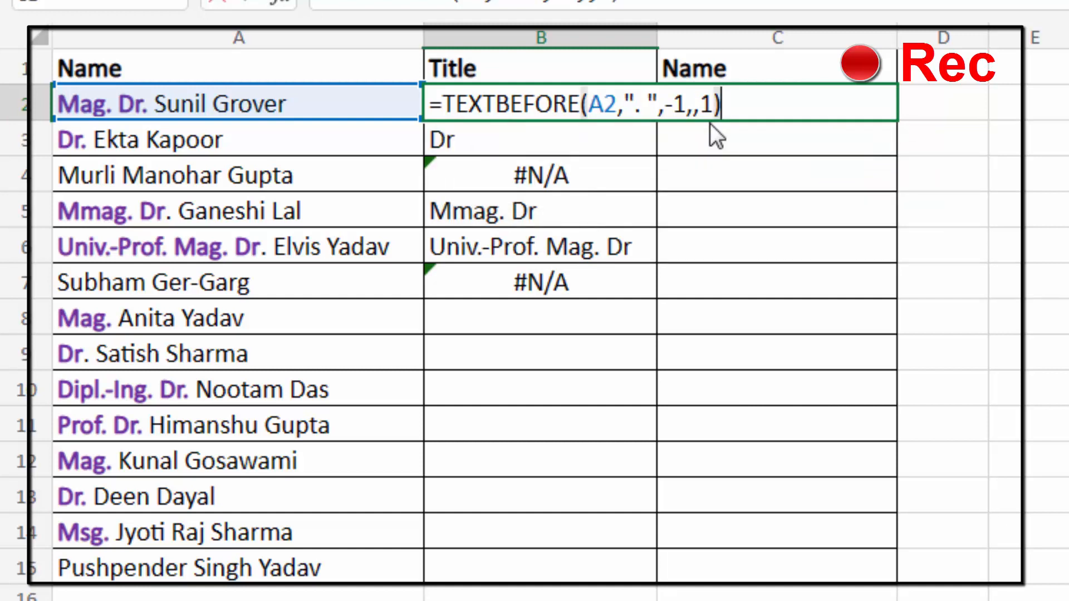
- Commit =TEXTBEFORE(A2,". ",-1,,1) in B2 and fill it down to B7 to extract titles
key(Return)
click(615, 102)
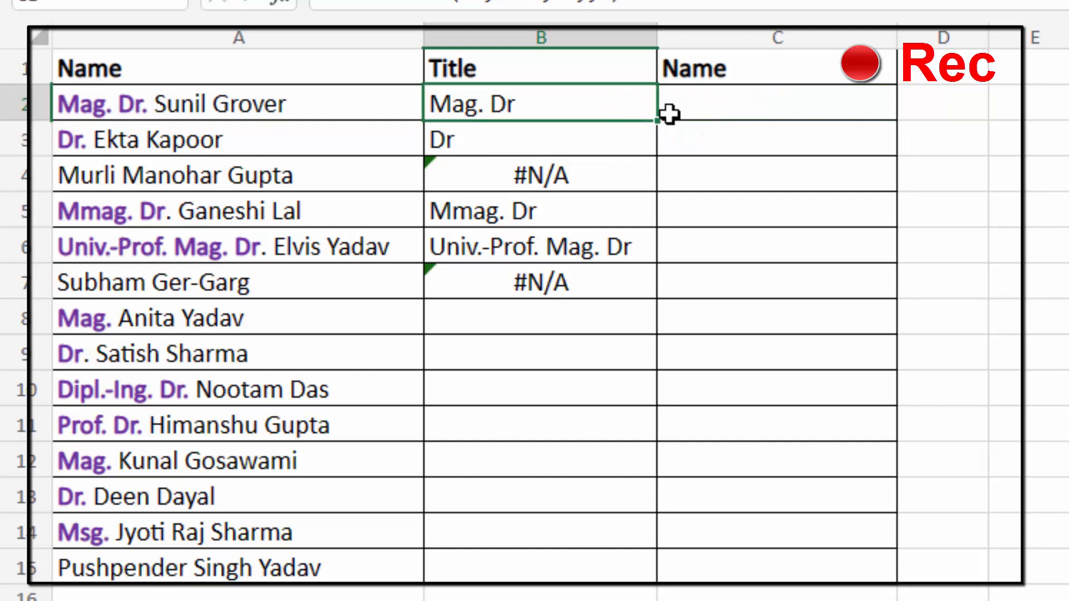
drag(659, 122, 655, 292)
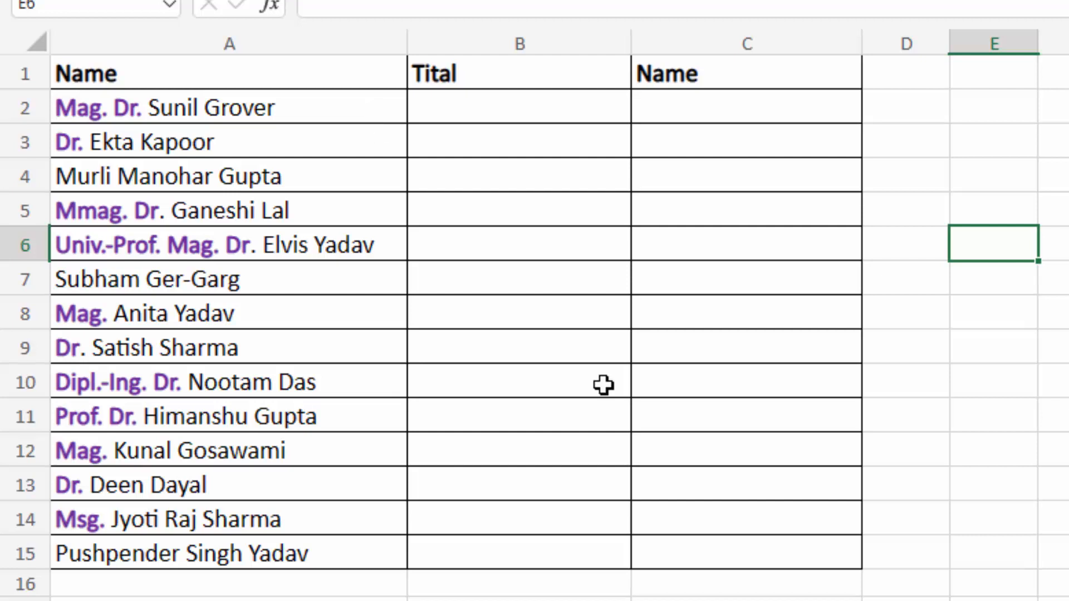
drag(296, 108, 286, 385)
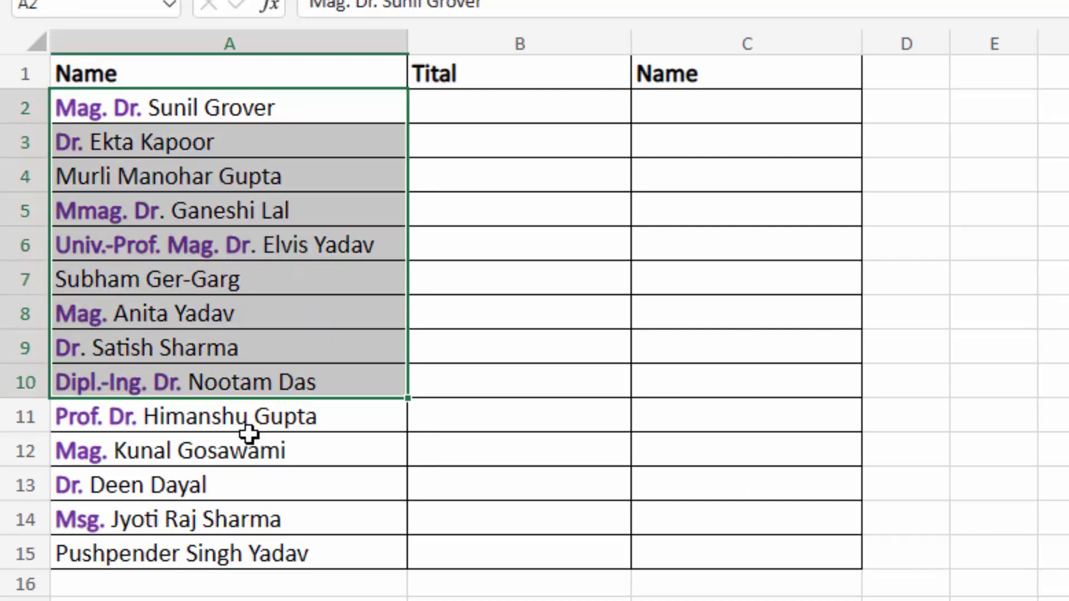
click(253, 440)
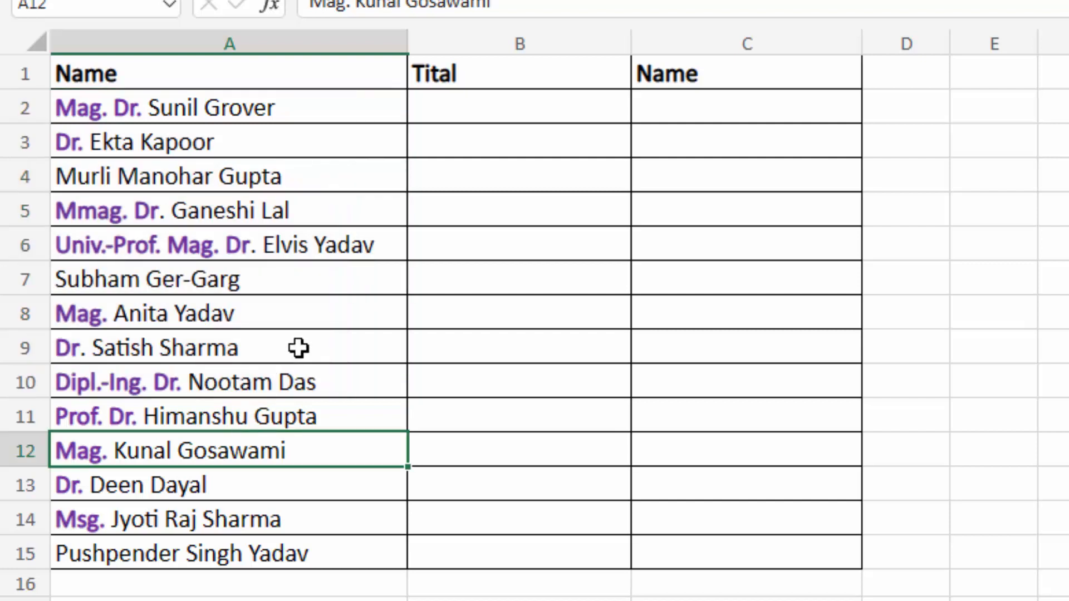
click(318, 285)
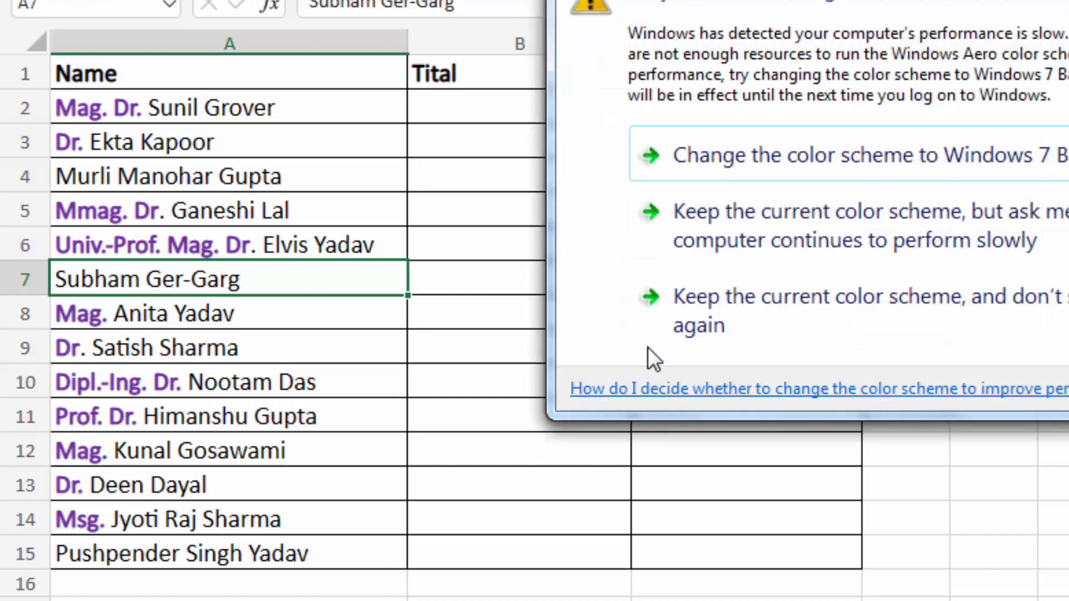
click(719, 312)
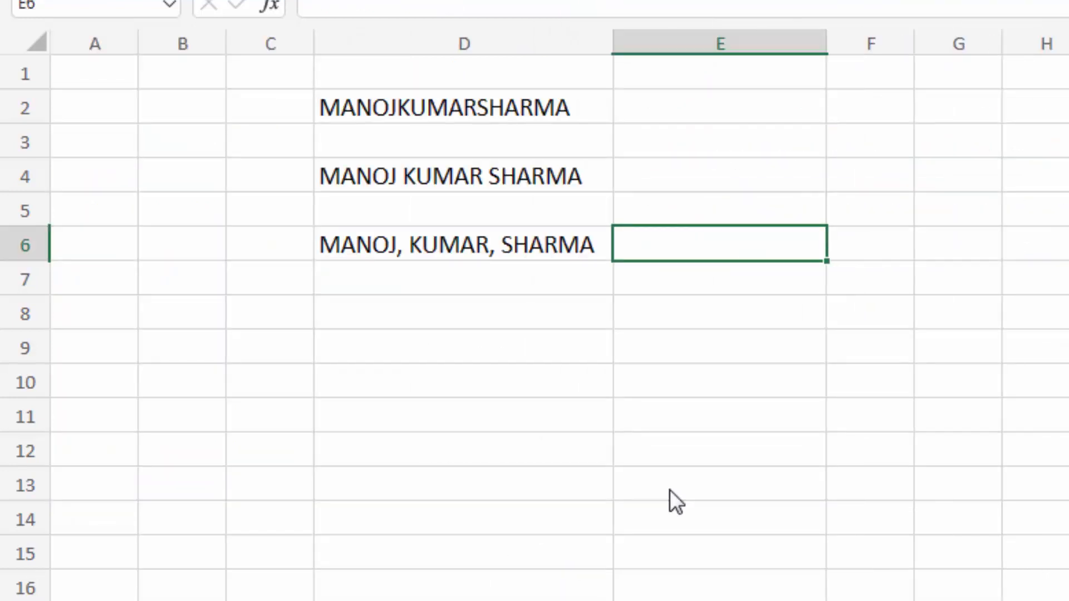
drag(465, 112, 473, 249)
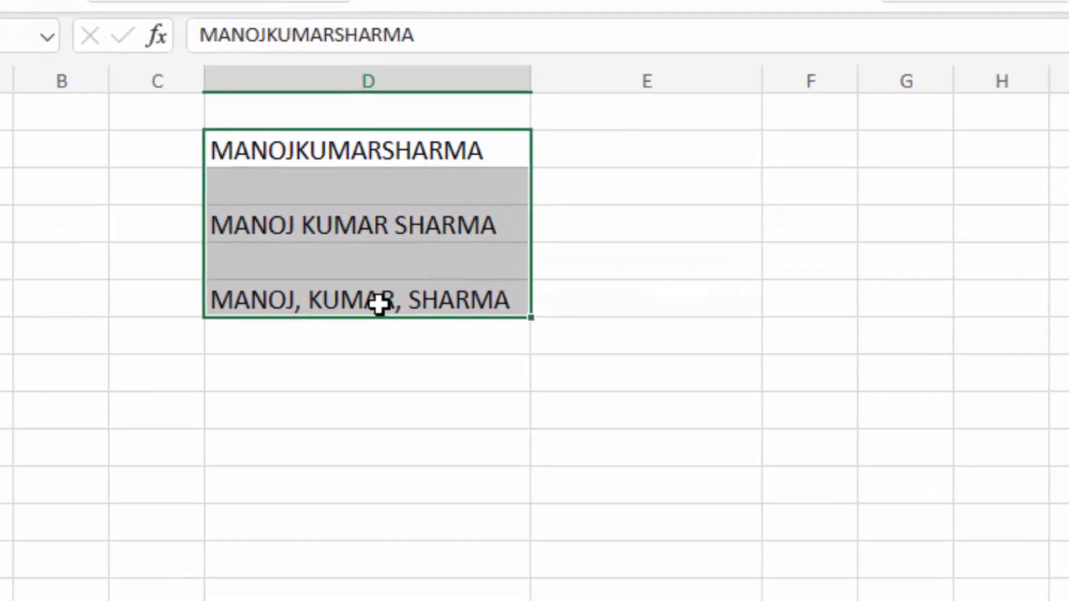
click(630, 292)
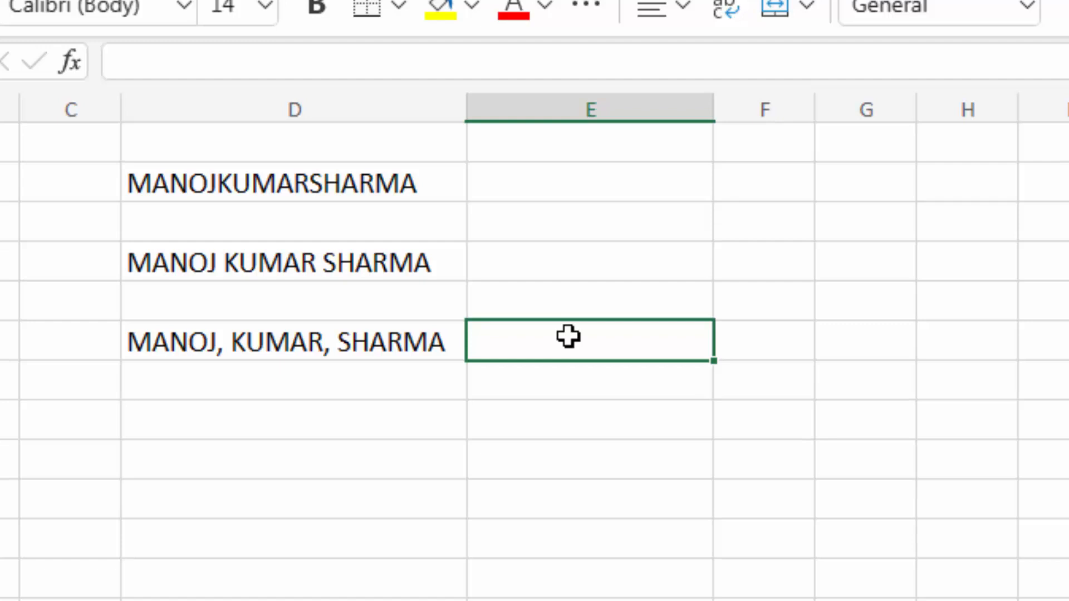
click(239, 267)
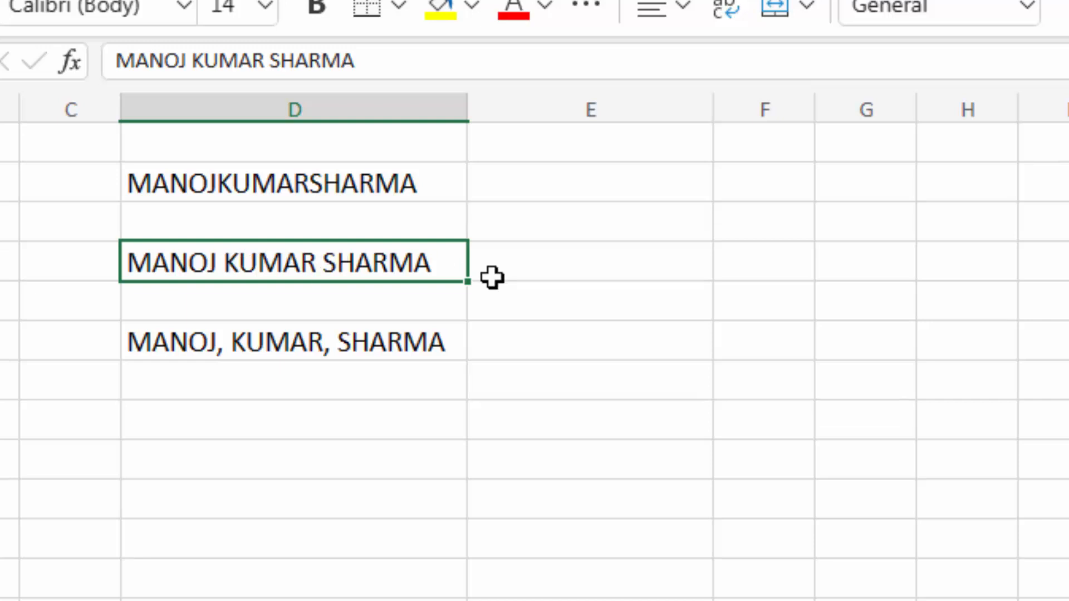
click(303, 351)
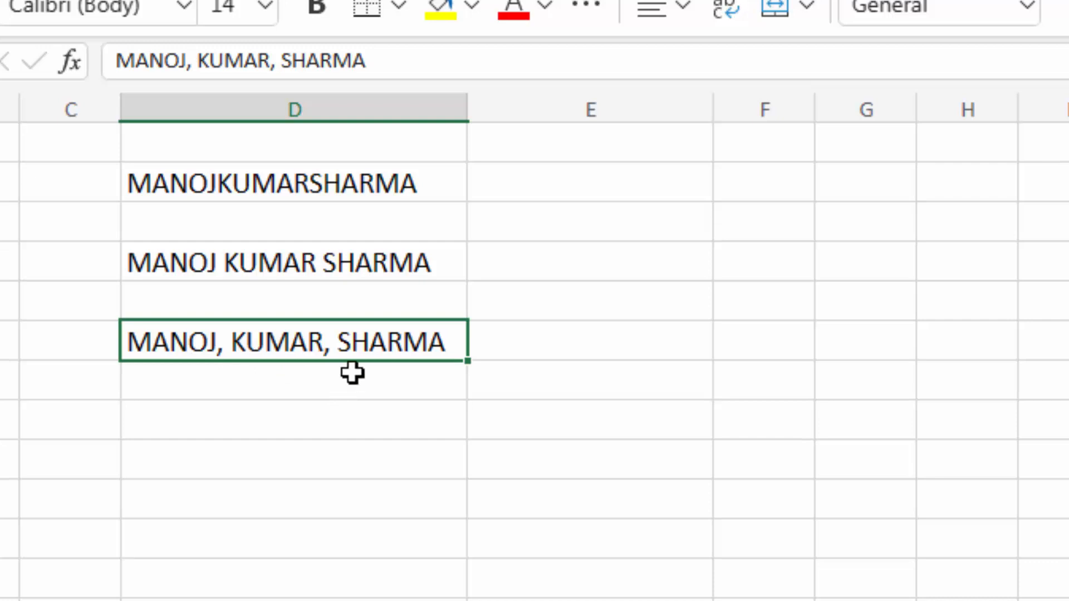
click(367, 257)
click(372, 344)
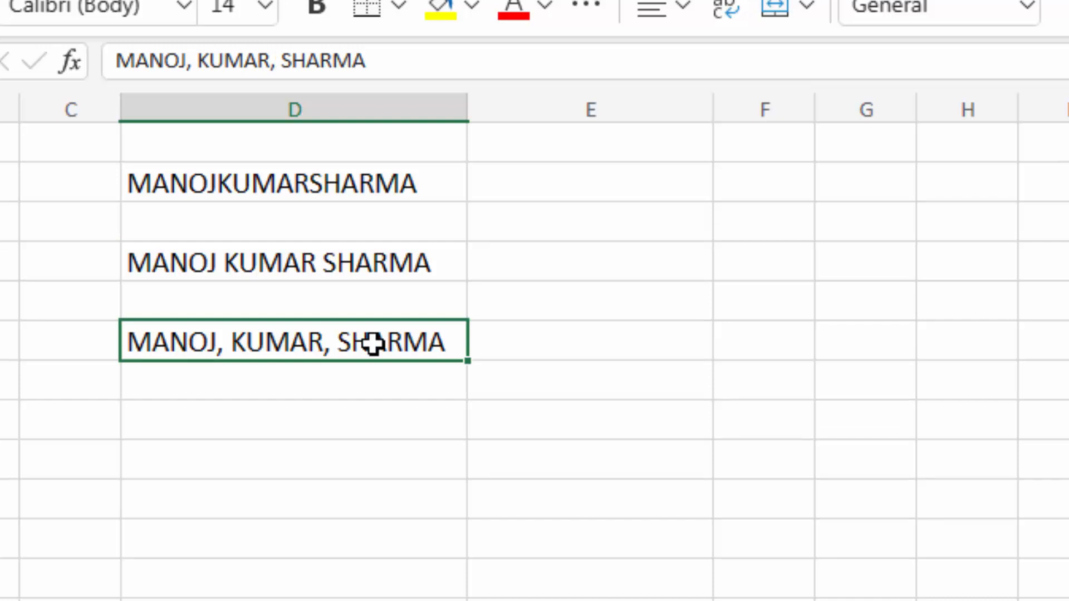
click(556, 350)
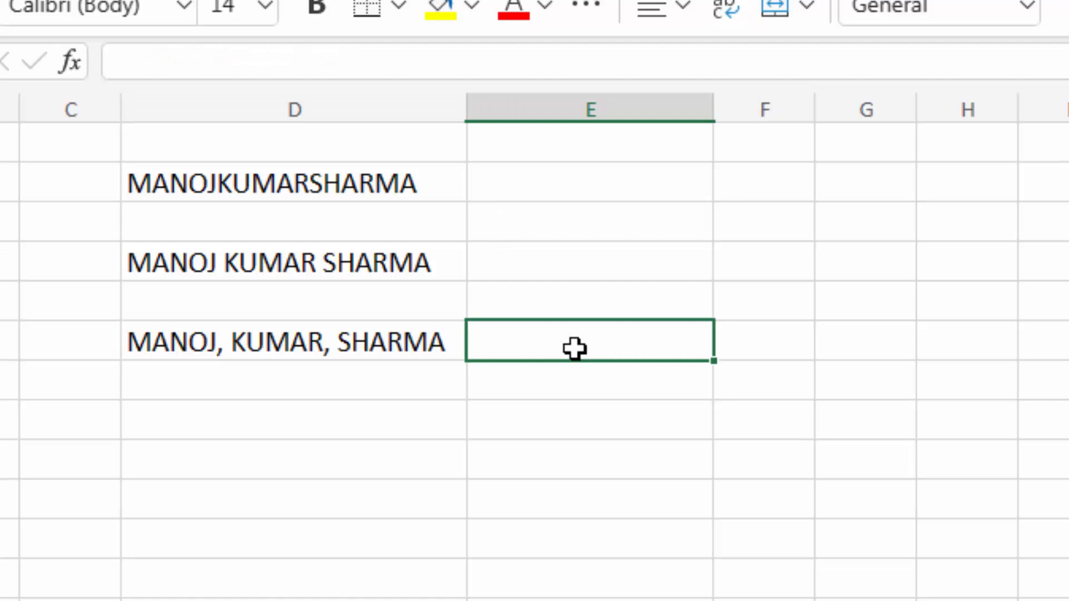
text(=textsp)
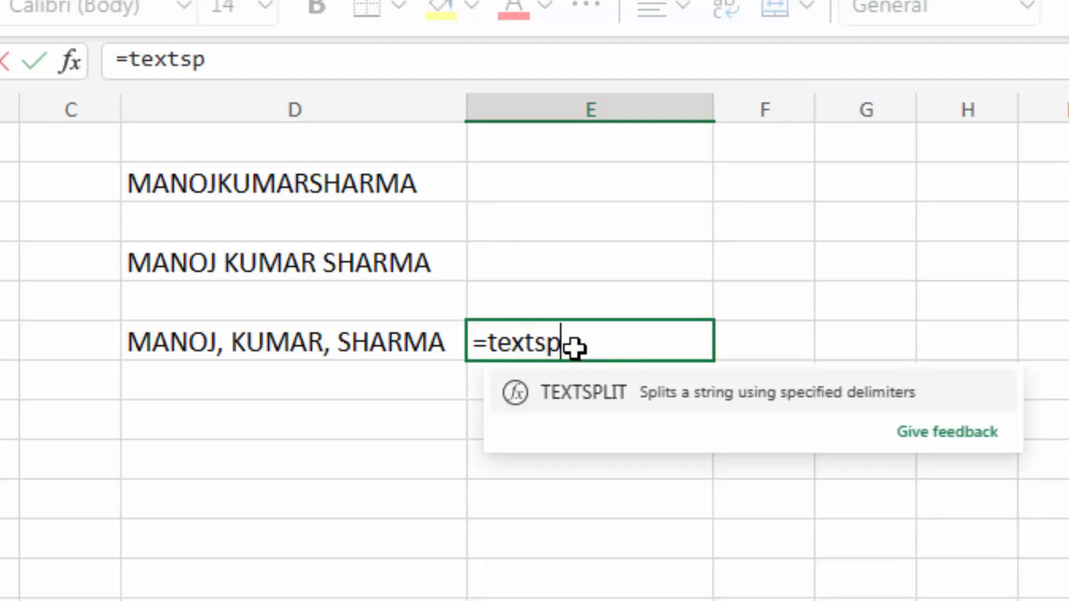
text(lit()
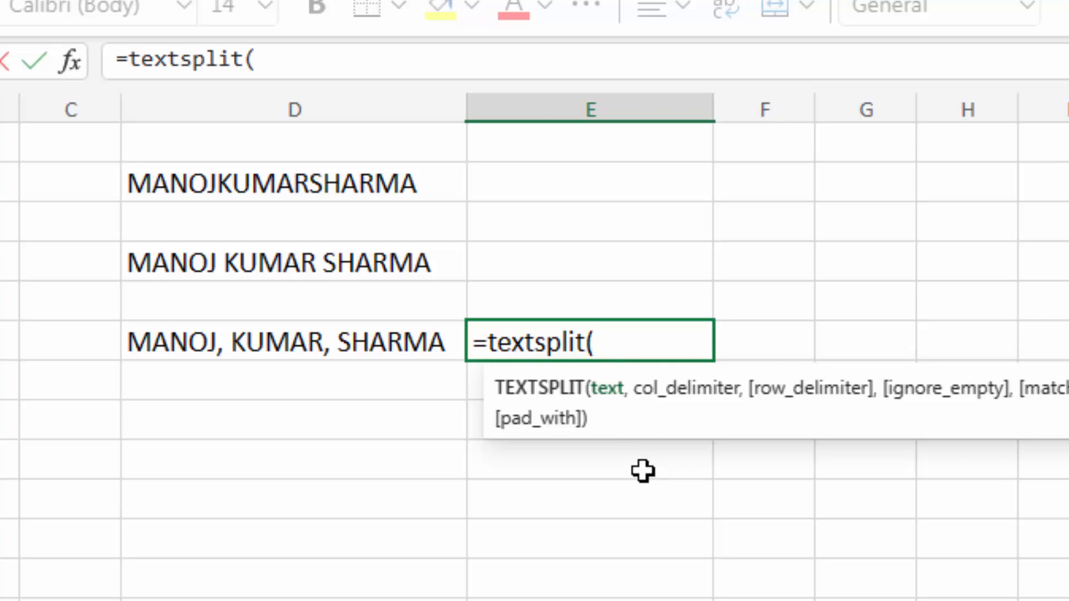
click(344, 342)
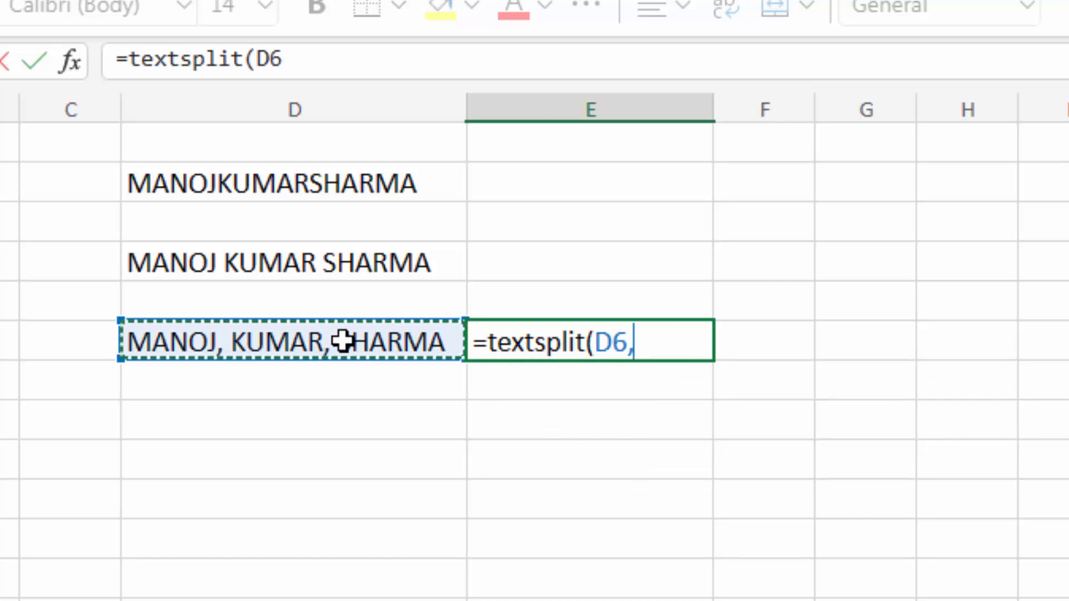
text(,)
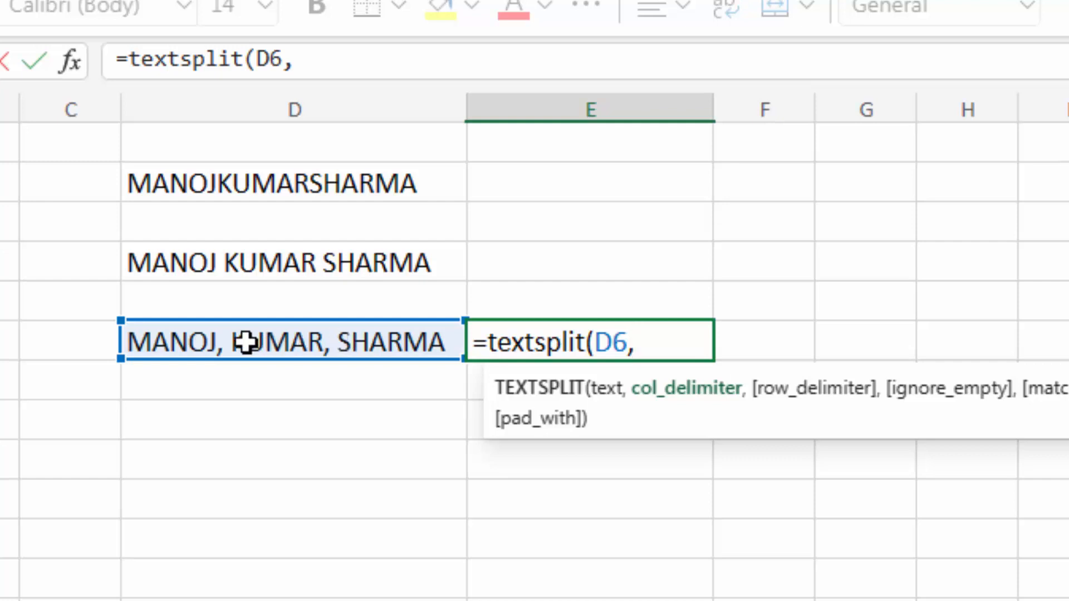
text(",)
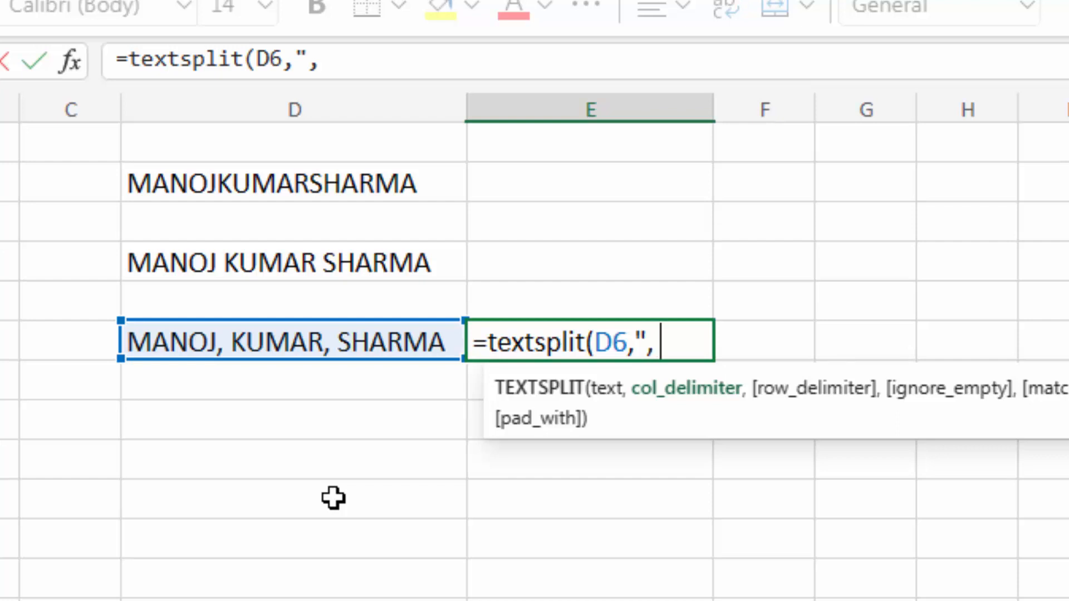
text(")
text())
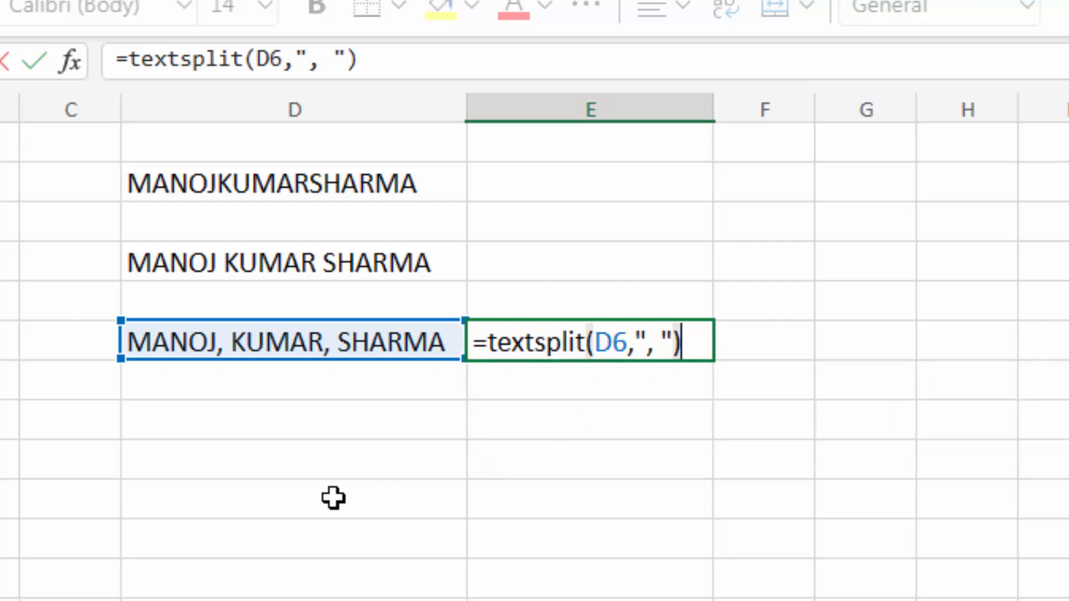
key(Return)
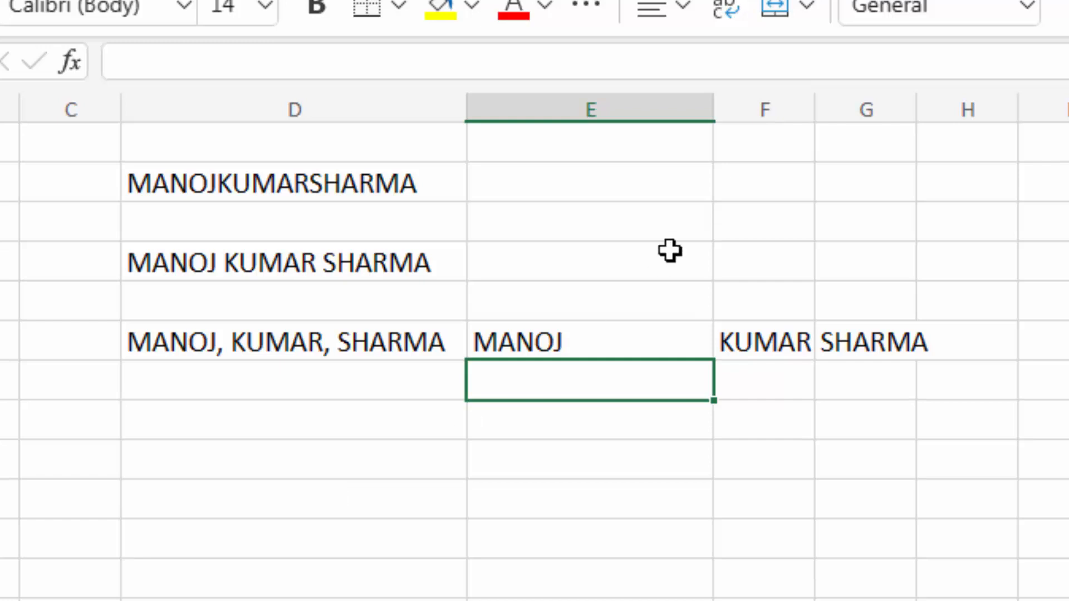
- Widen column F and clear the split results from E6:G6
drag(814, 117, 1067, 106)
drag(589, 336, 949, 334)
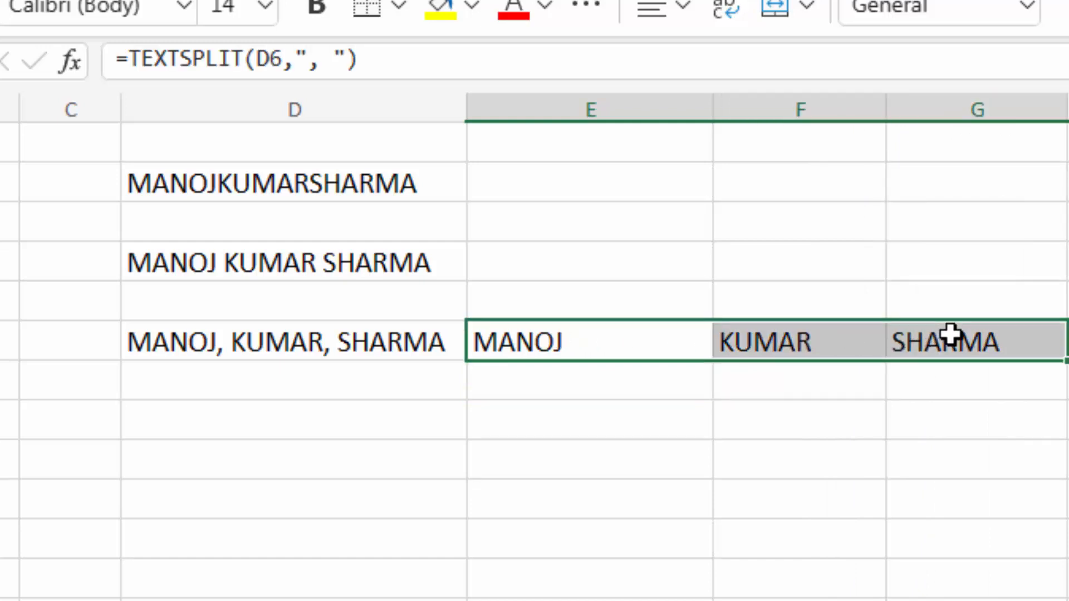
key(Delete)
click(628, 346)
- Enter =TEXTBEFORE(D6,",") in E6 to return MANOJ, the text before the first comma
text(=tex)
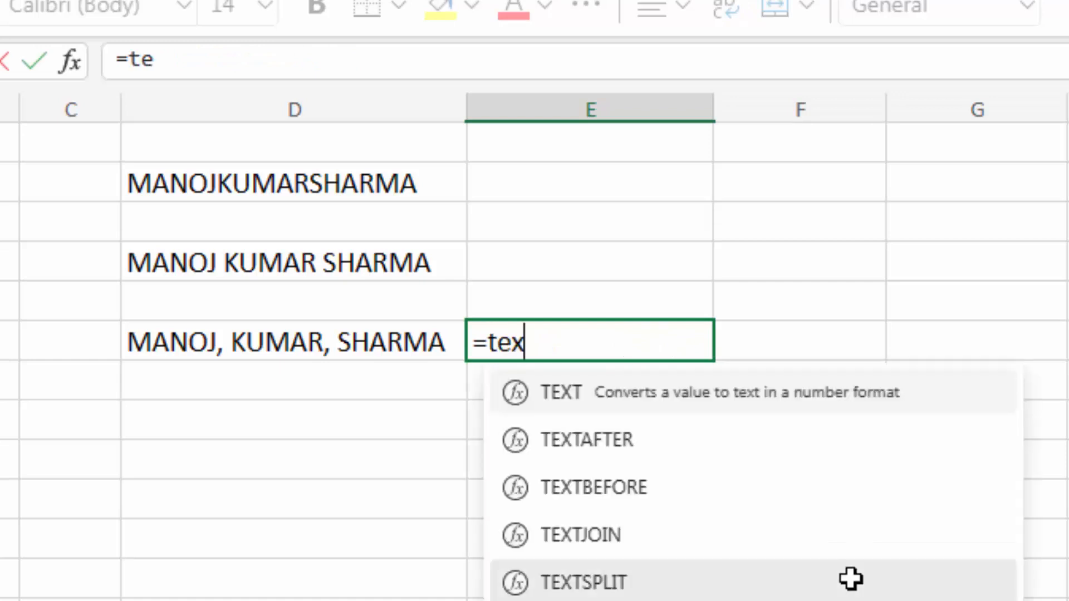
text(tbef)
text(ore)
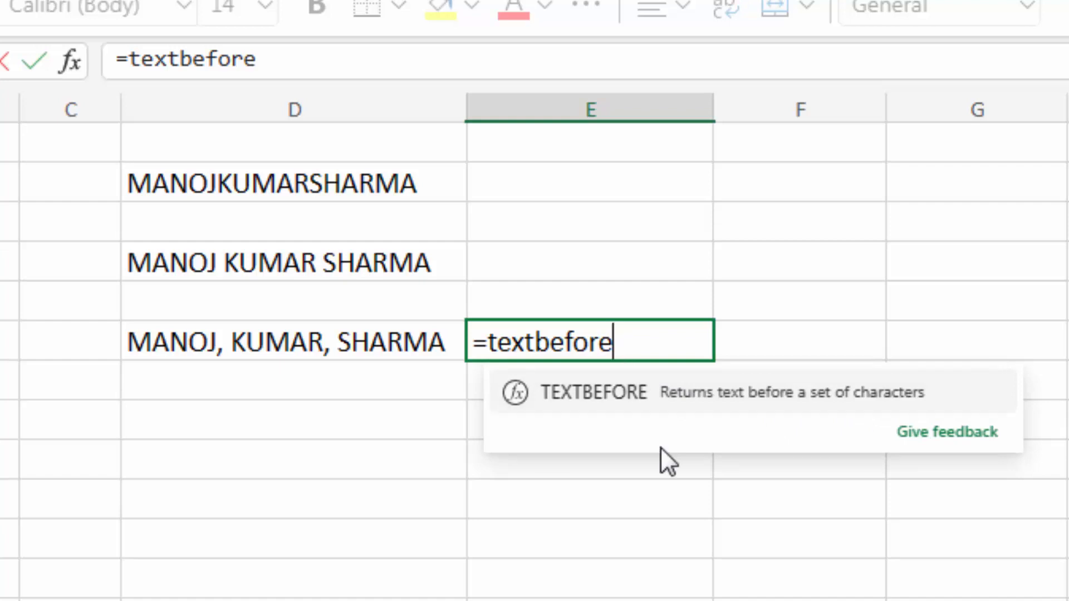
text(()
click(321, 345)
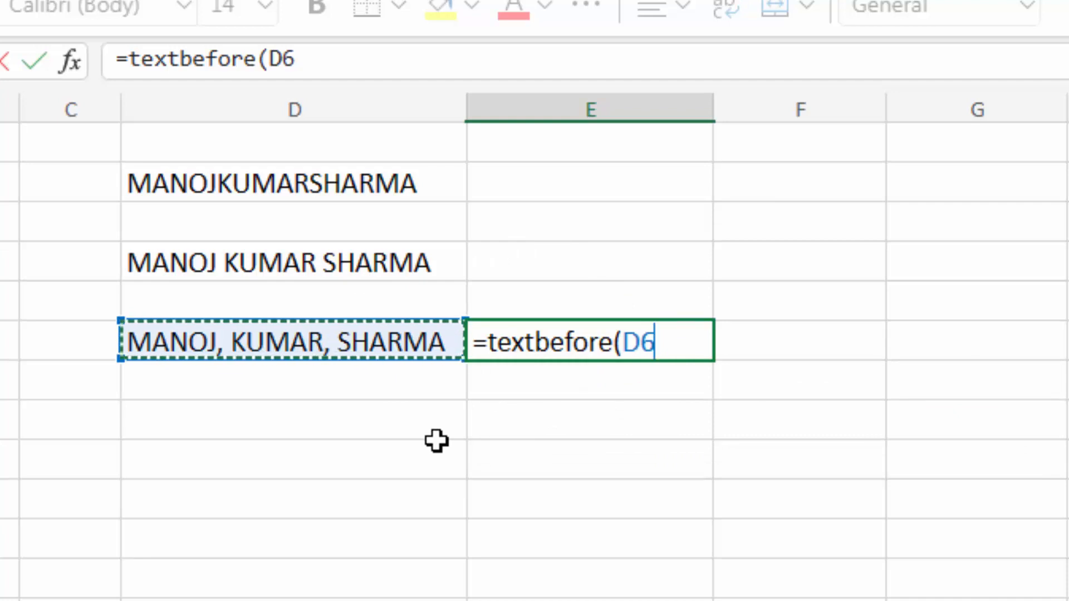
text(,)
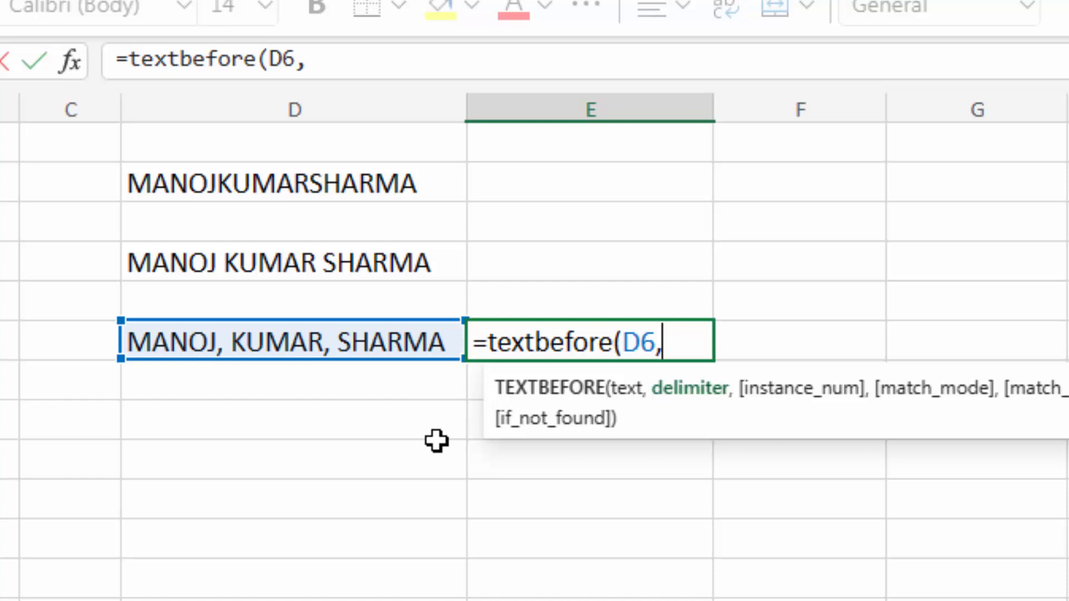
text(",")
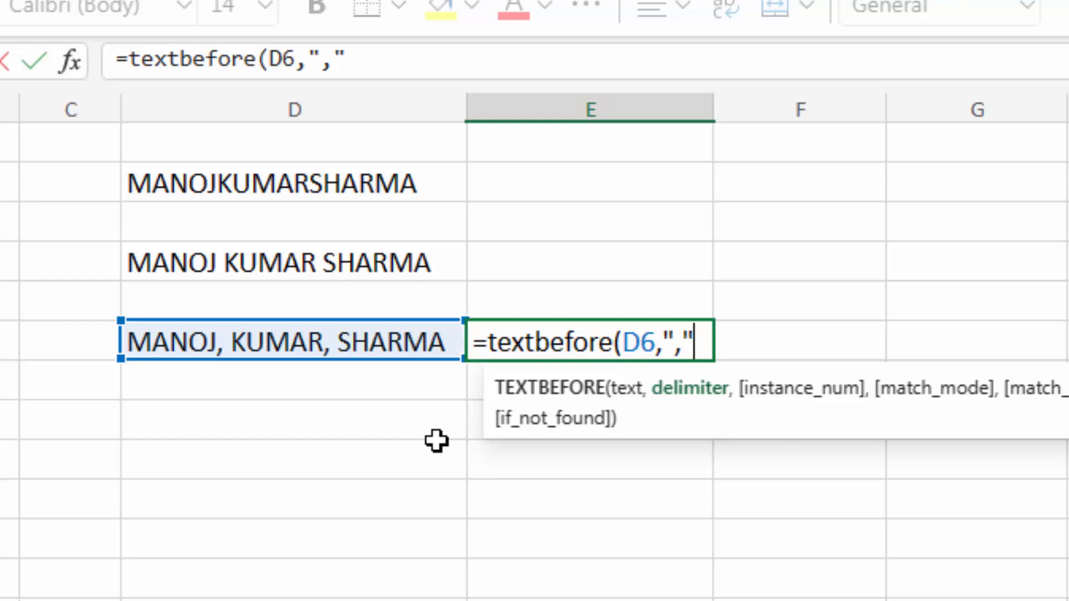
text())
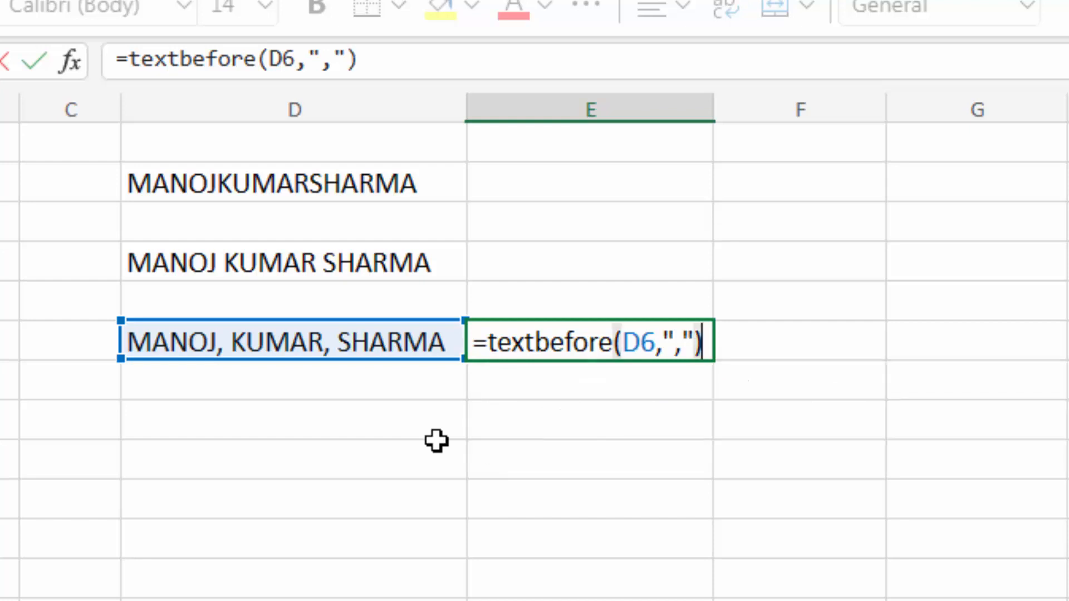
key(Return)
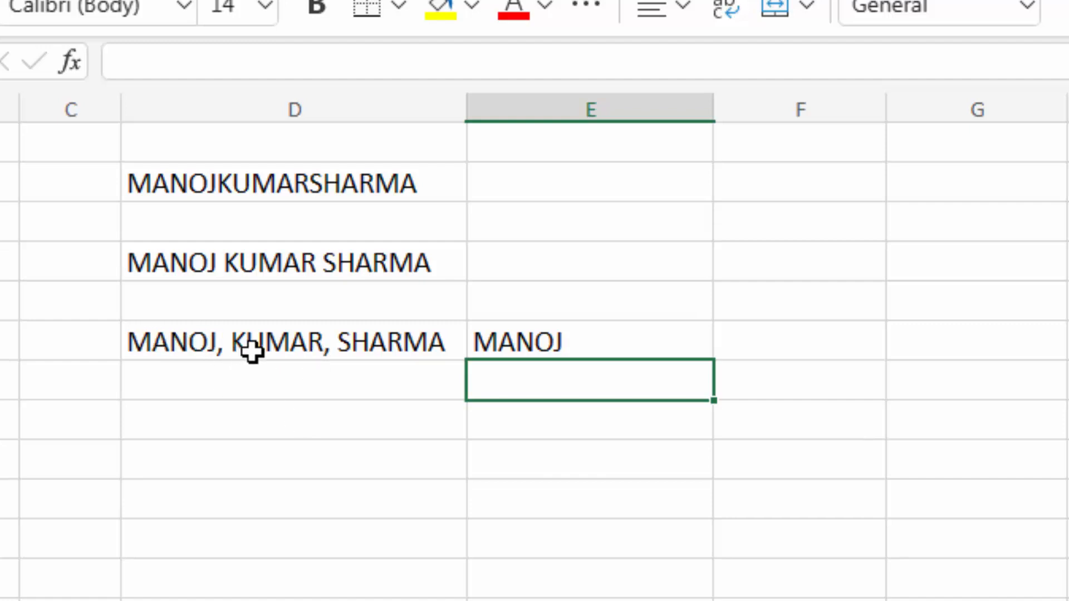
click(618, 351)
key(F2)
key(BackSpace)
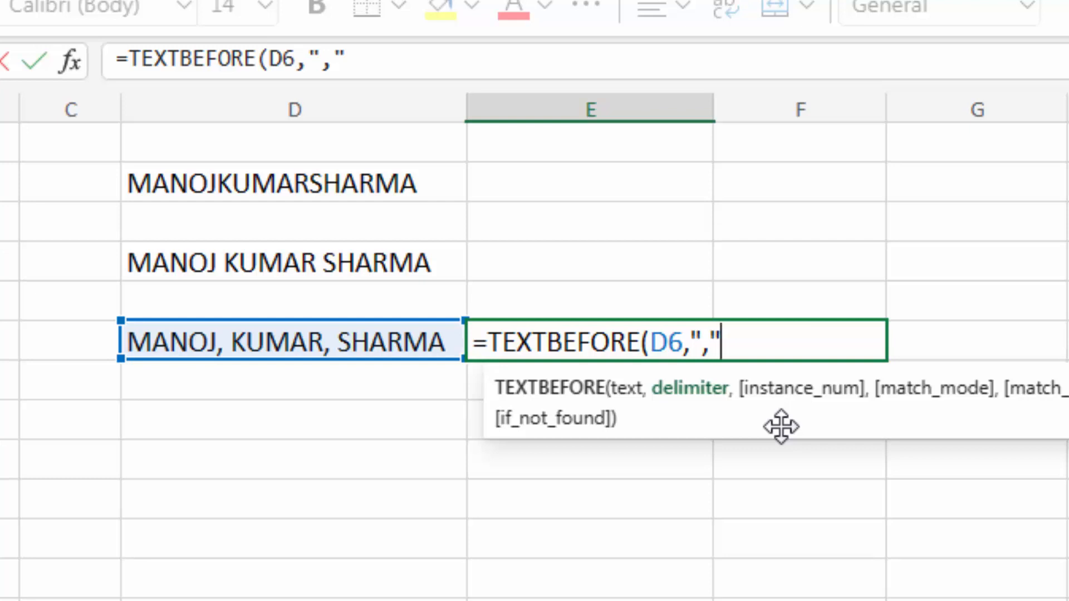
text(,)
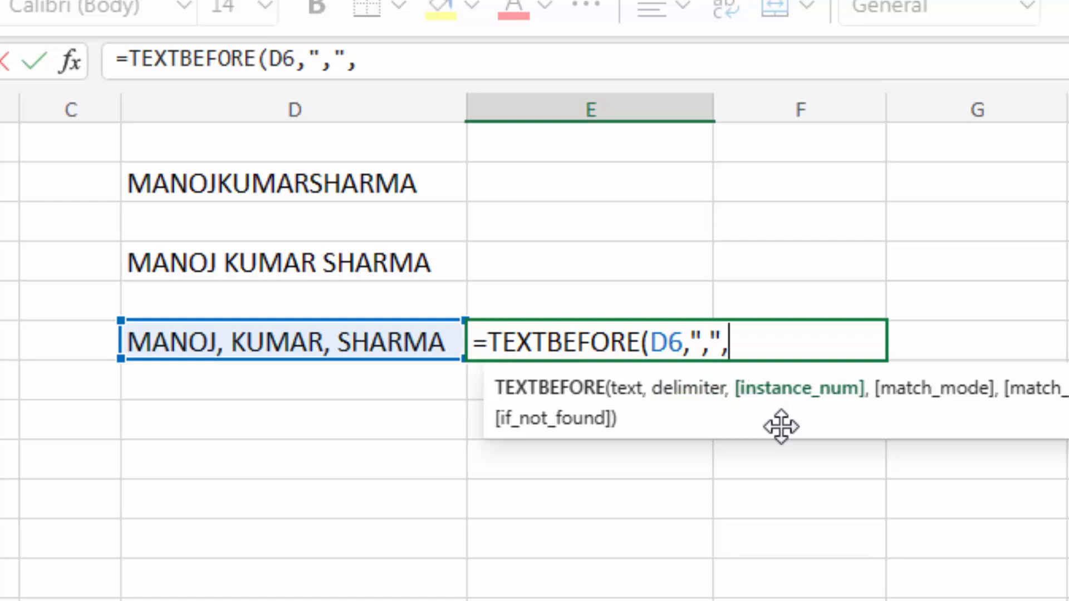
text(2))
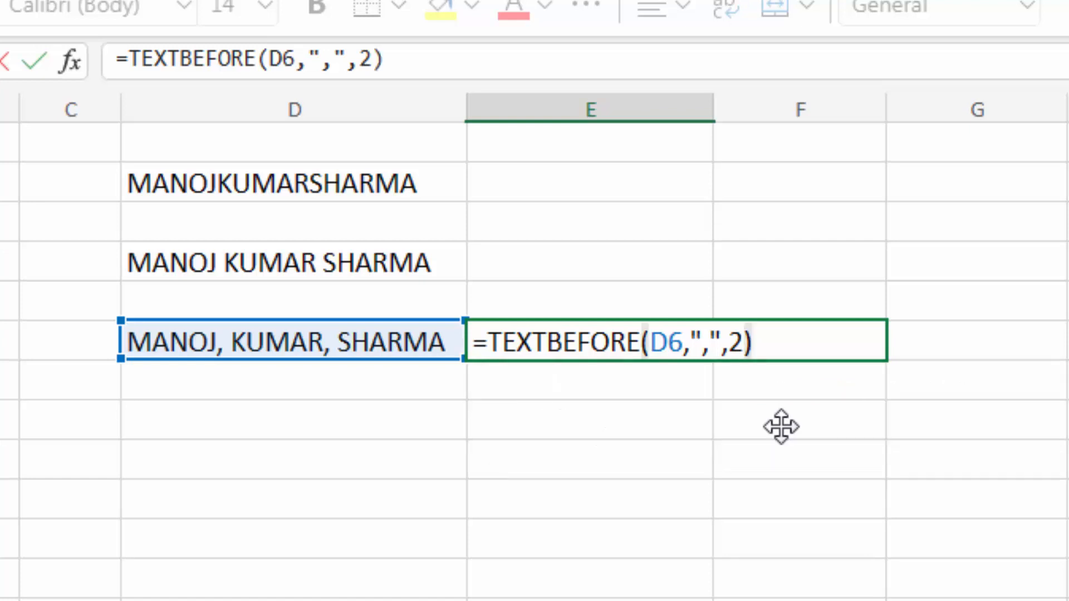
key(Return)
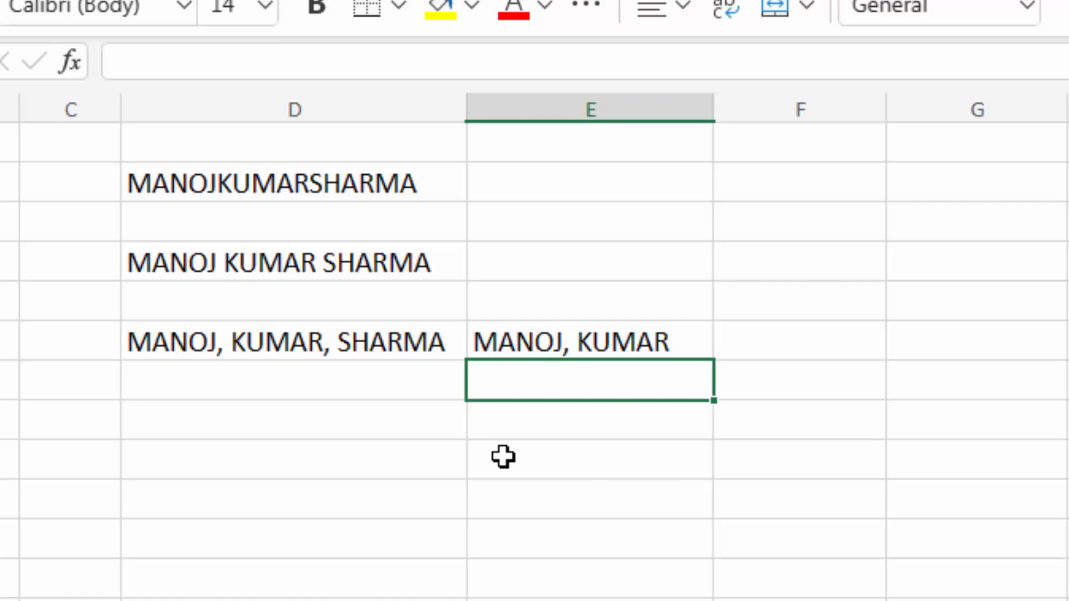
key(Up)
key(F2)
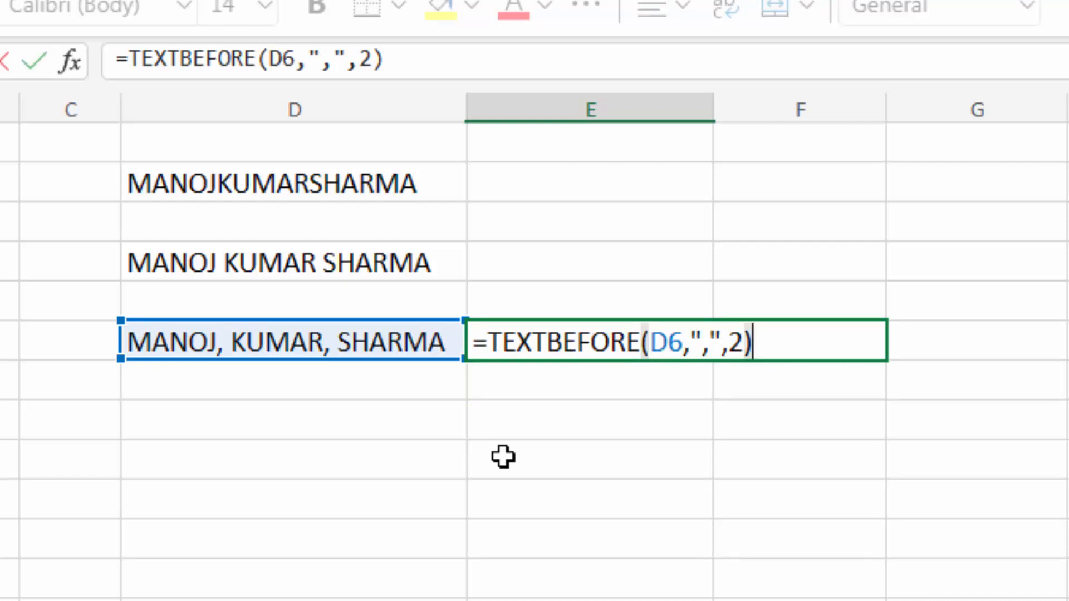
key(ctrl+Return)
- Enter =TEXTBEFORE(D2,"kumar") in E2 and check the #N/A error it returns
click(578, 178)
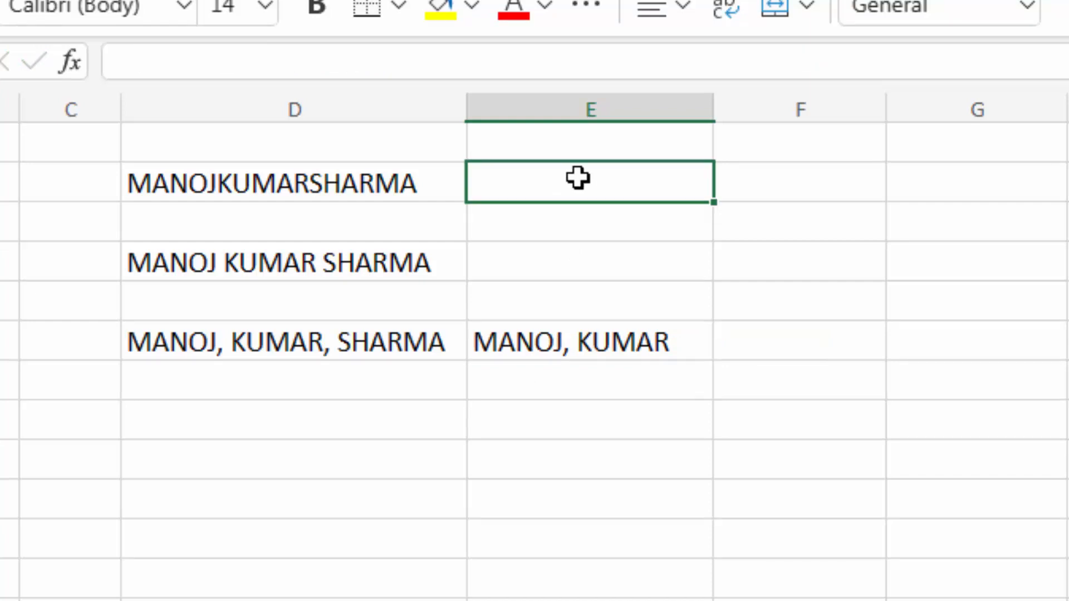
text(=)
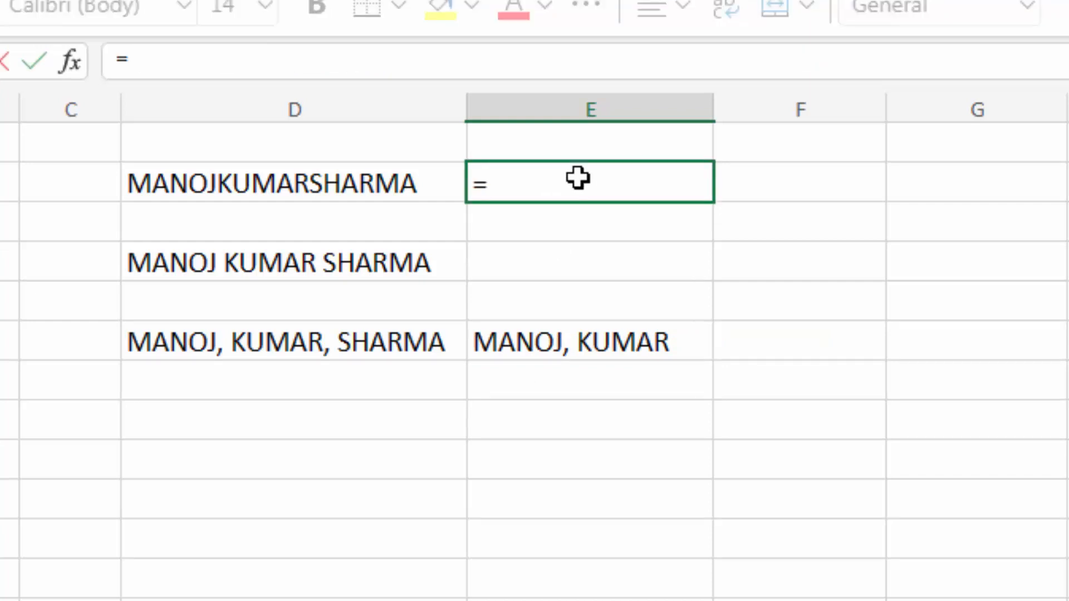
text(textb)
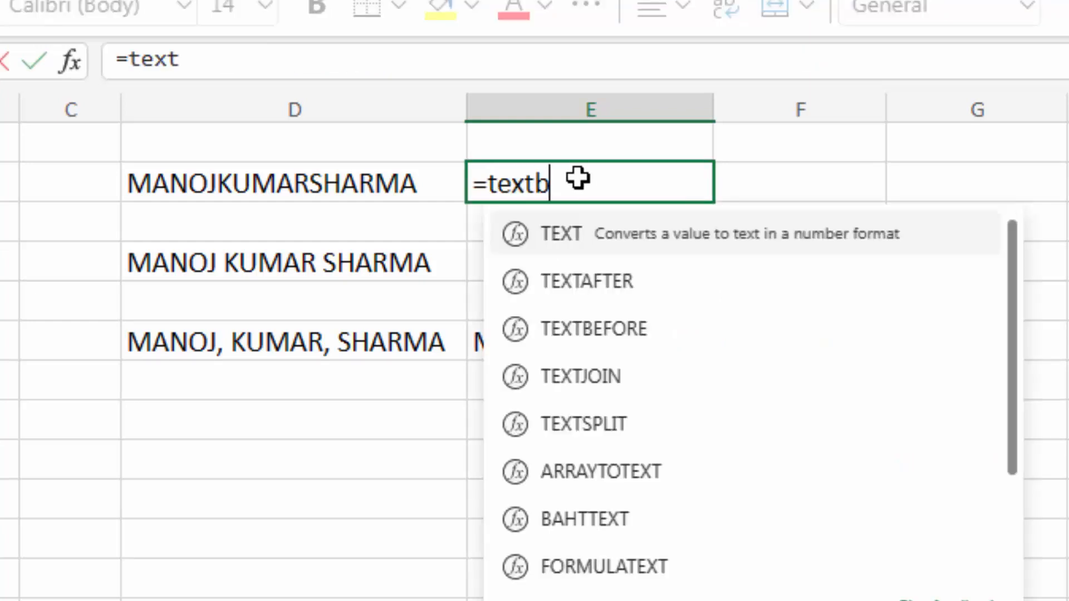
text(efore()
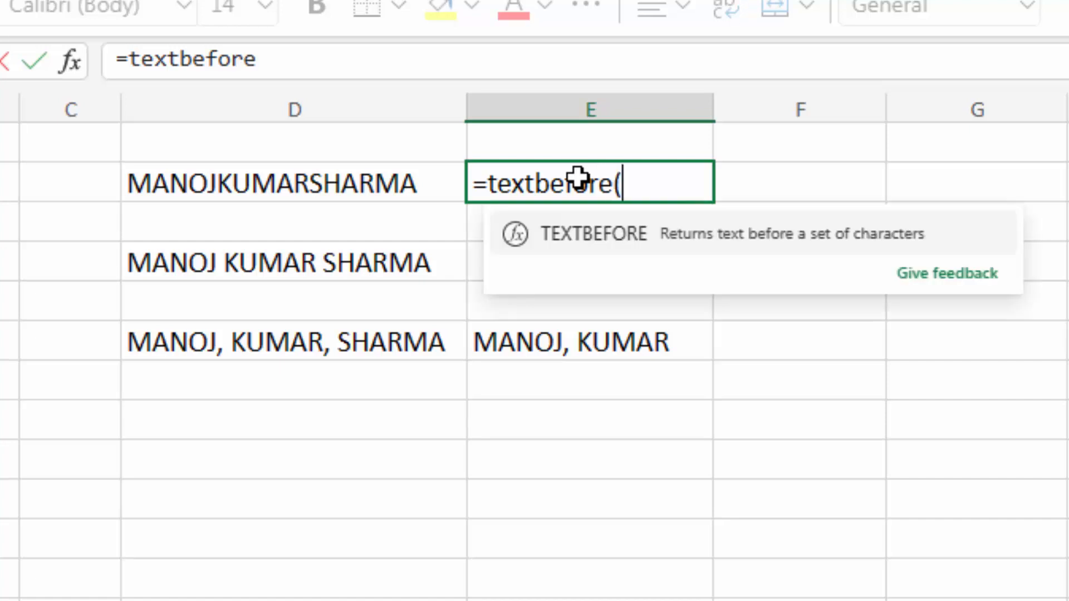
click(377, 174)
text(,")
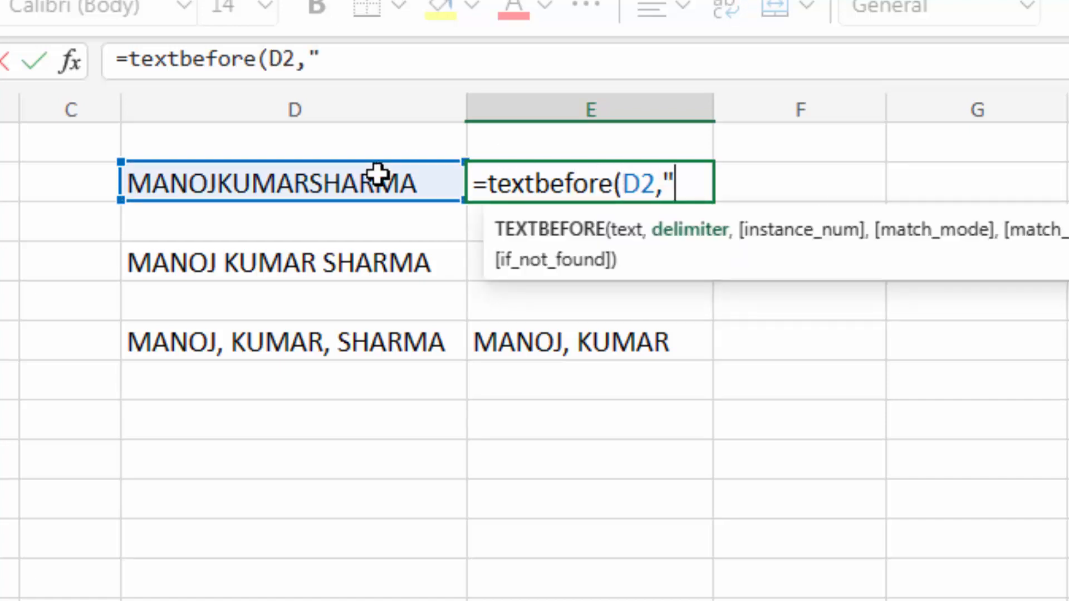
text(kumar")
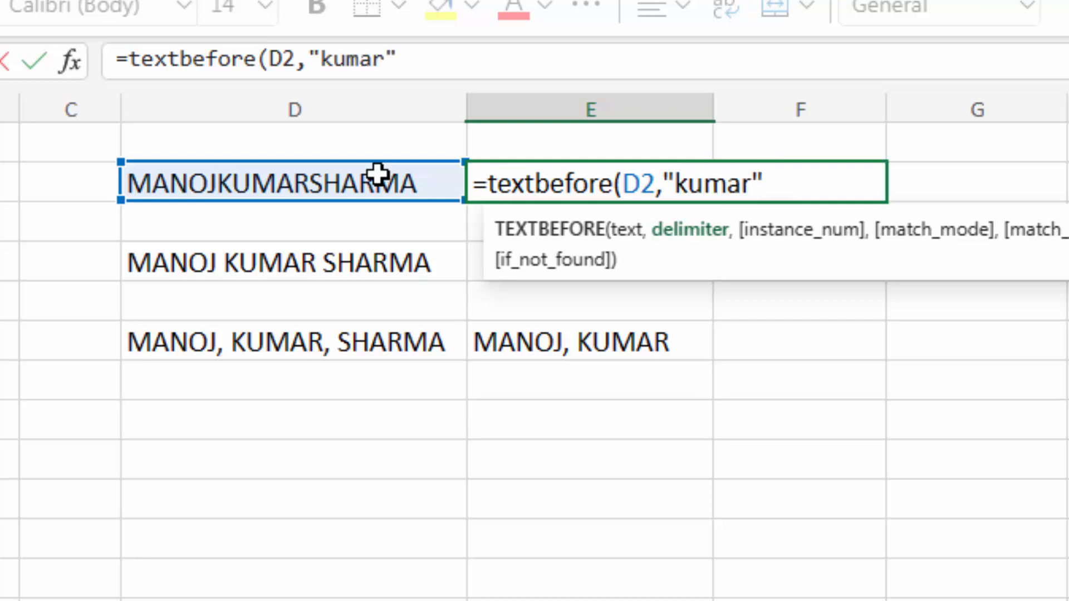
text())
key(Return)
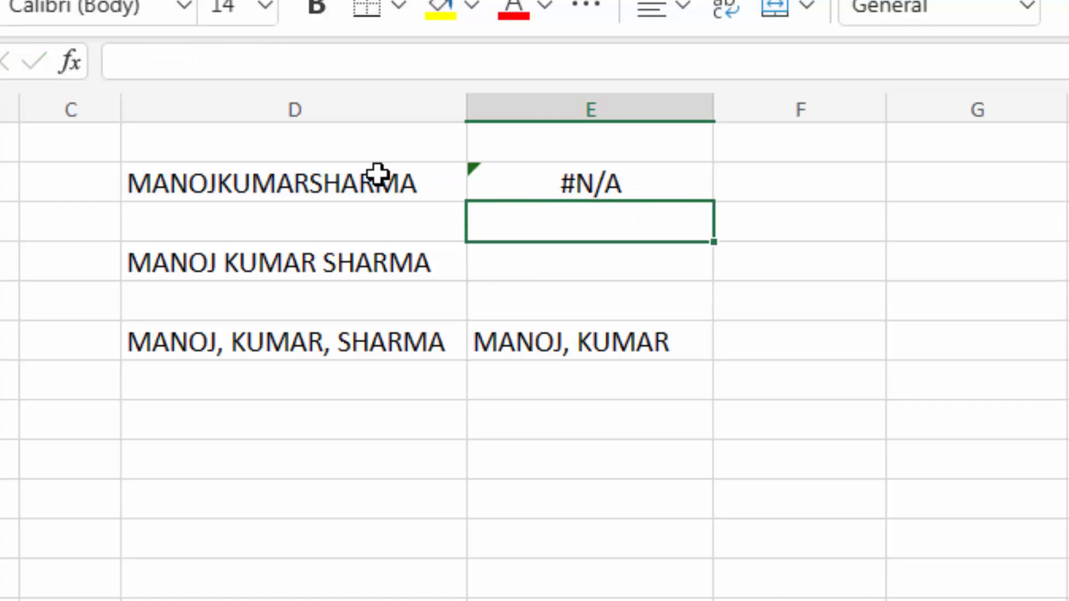
click(589, 189)
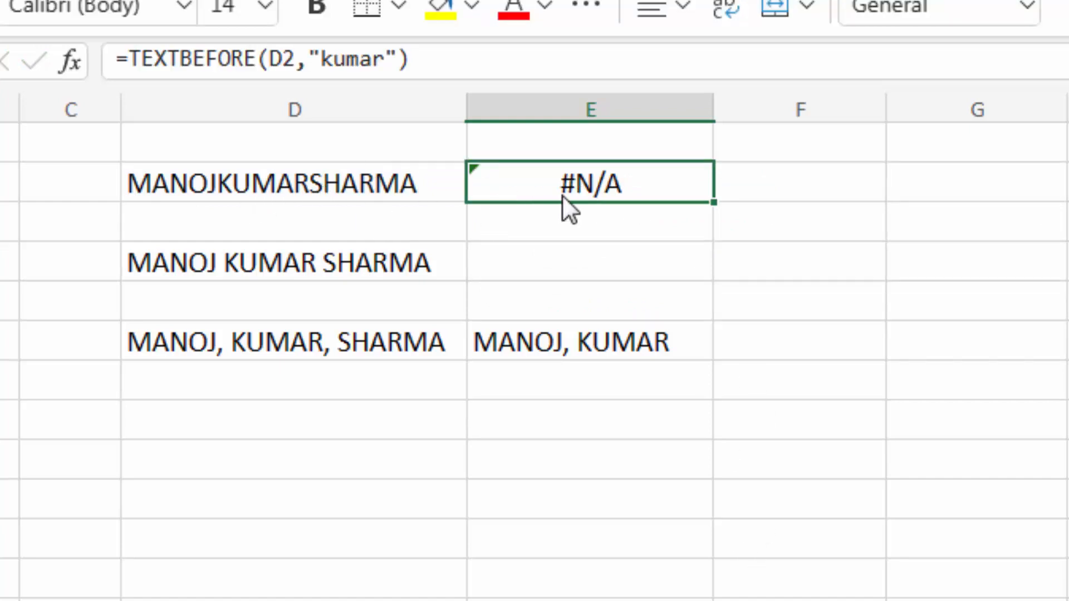
mouse_move(615, 177)
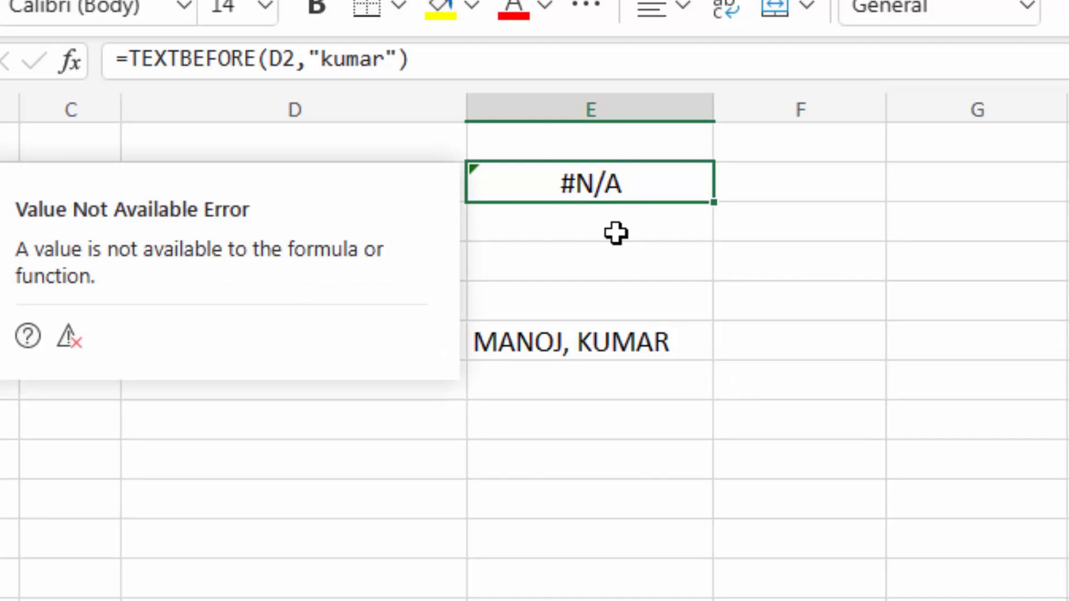
double_click(612, 185)
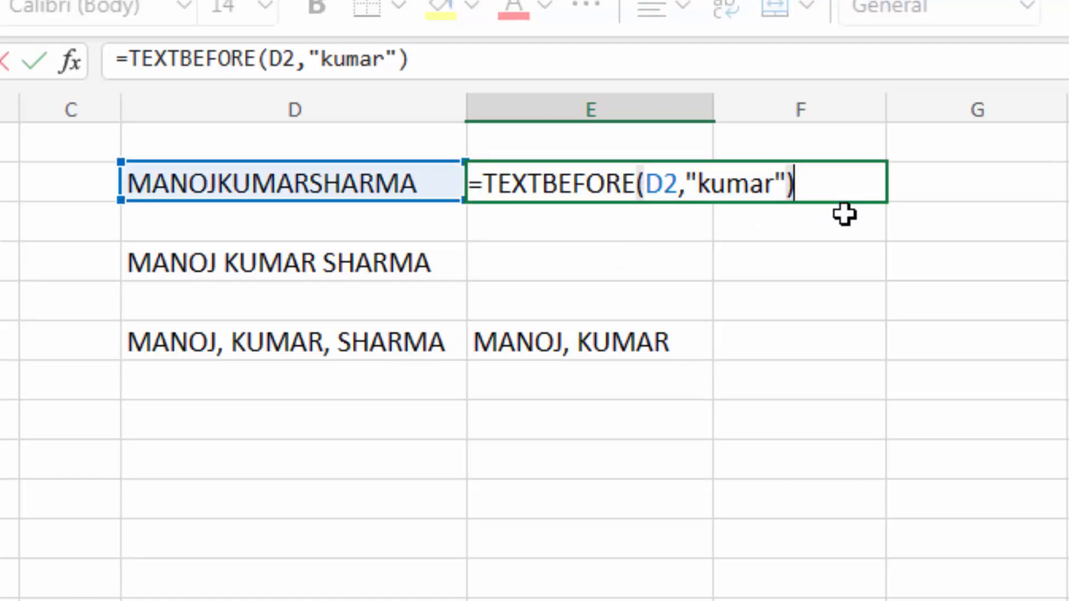
click(775, 175)
key(BackSpace)
key(BackSpace)
key(BackSpace)
key(BackSpace)
key(BackSpace)
text(KUMAR)
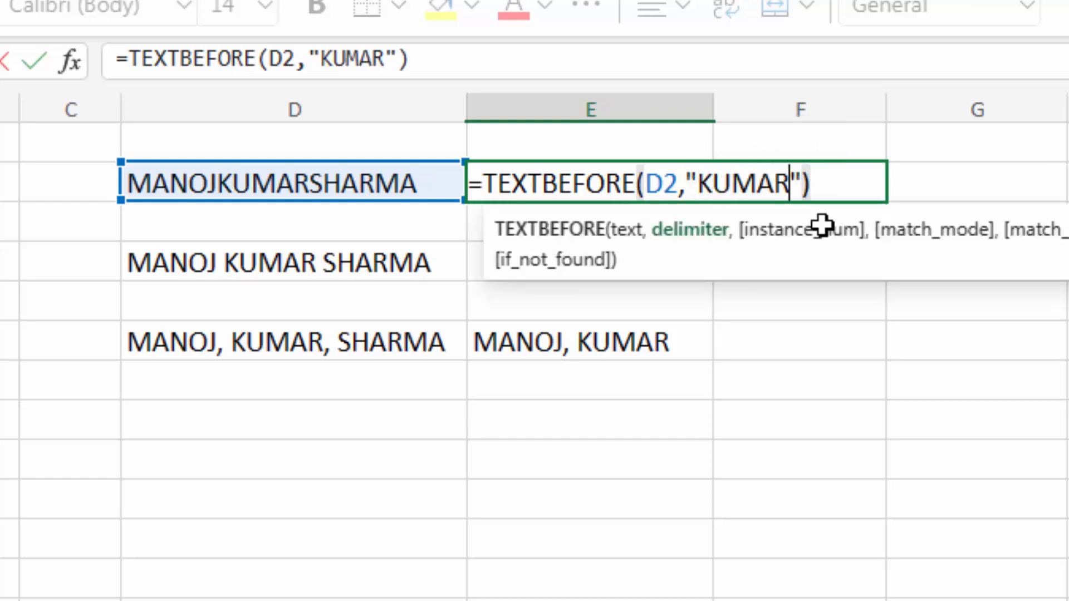
key(Return)
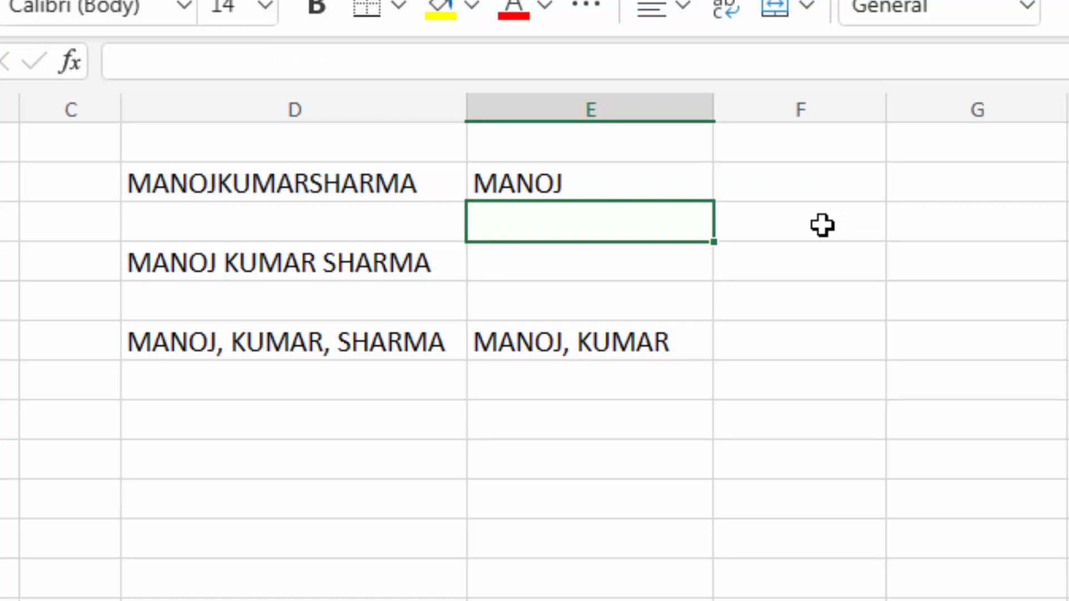
- Reopen E2's formula and start erasing the uppercase KUMAR delimiter
key(Up)
key(F2)
key(Left)
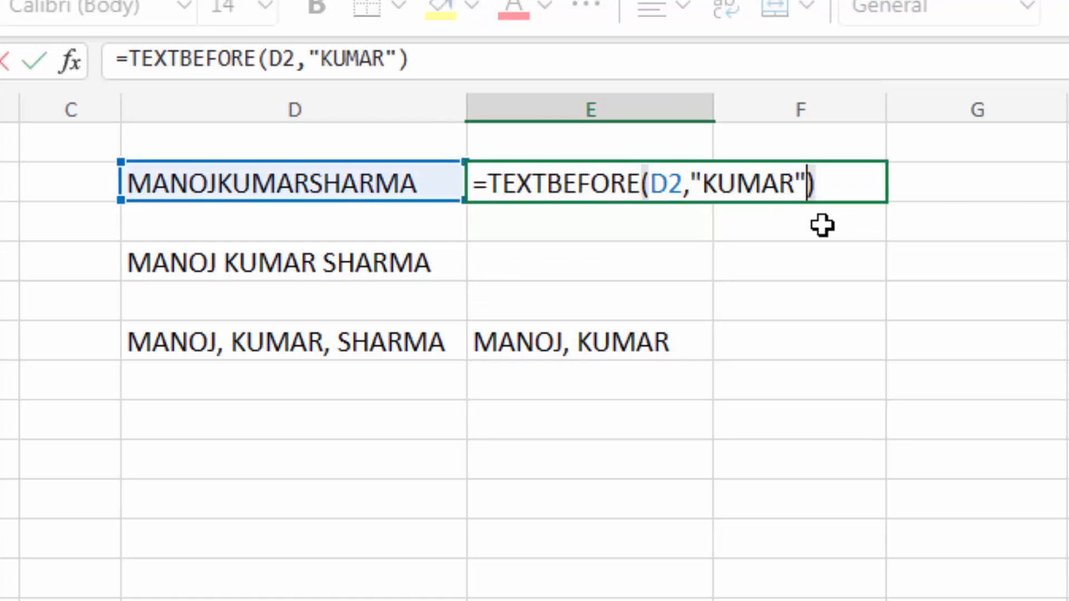
key(Left)
key(BackSpace)
key(BackSpace)
key(BackSpace)
key(BackSpace)
key(BackSpace)
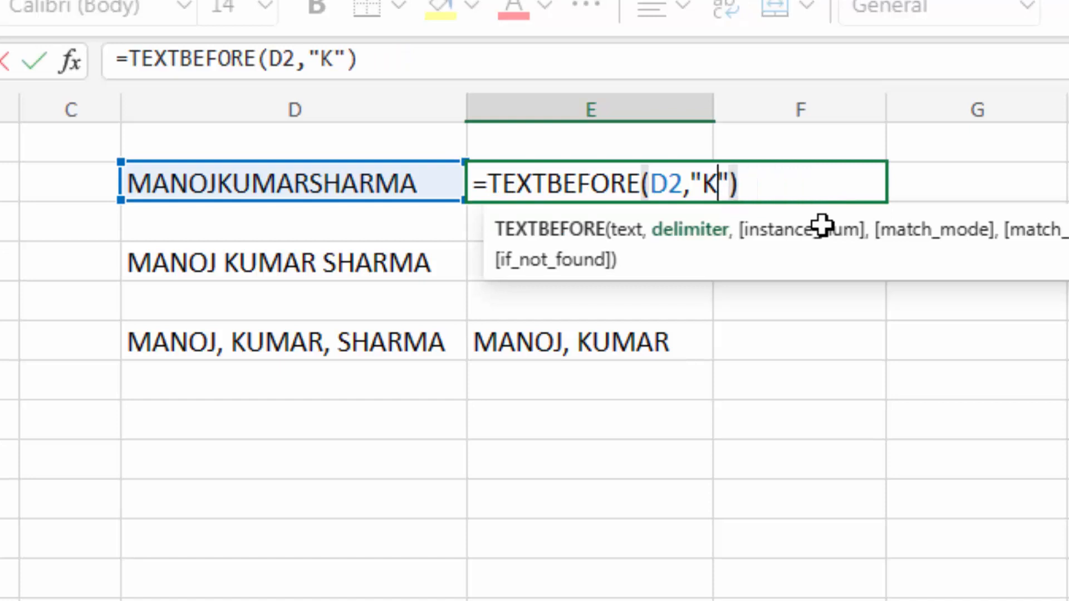
text(kumar")
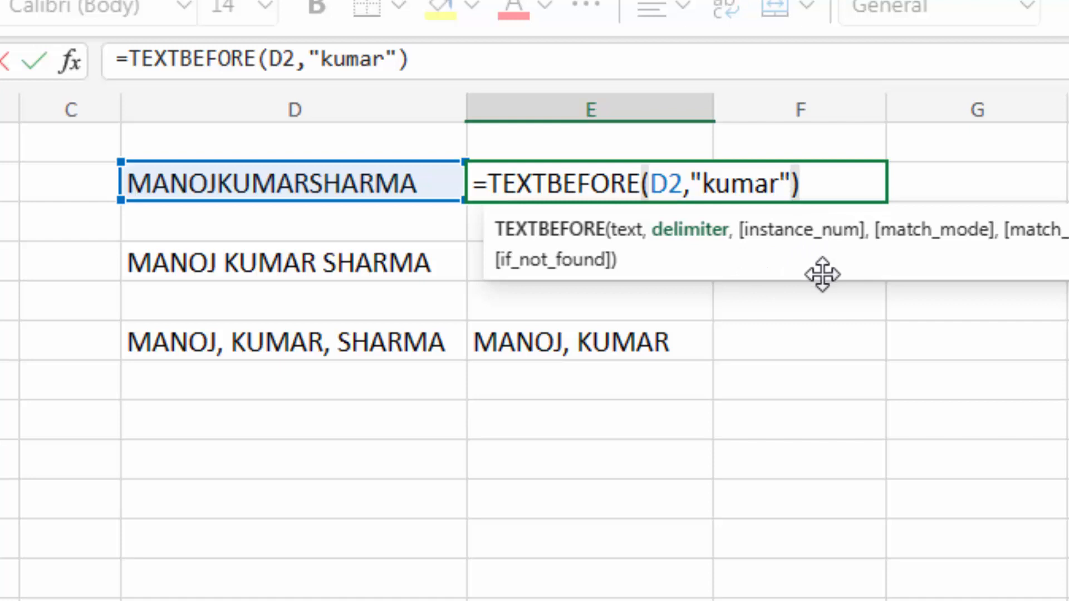
text(,)
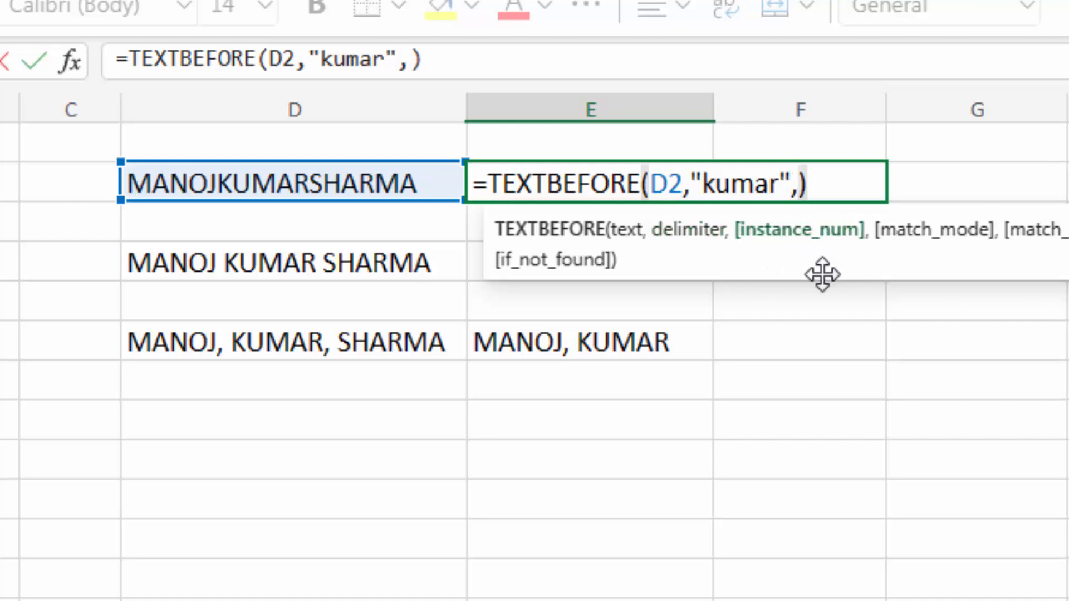
key(Delete)
text(,)
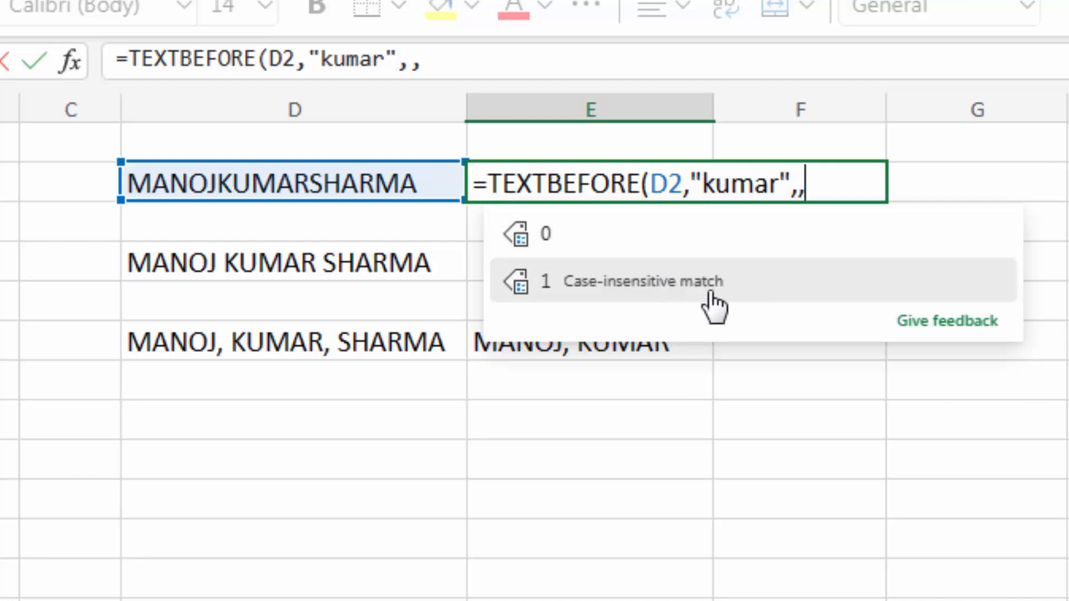
click(723, 293)
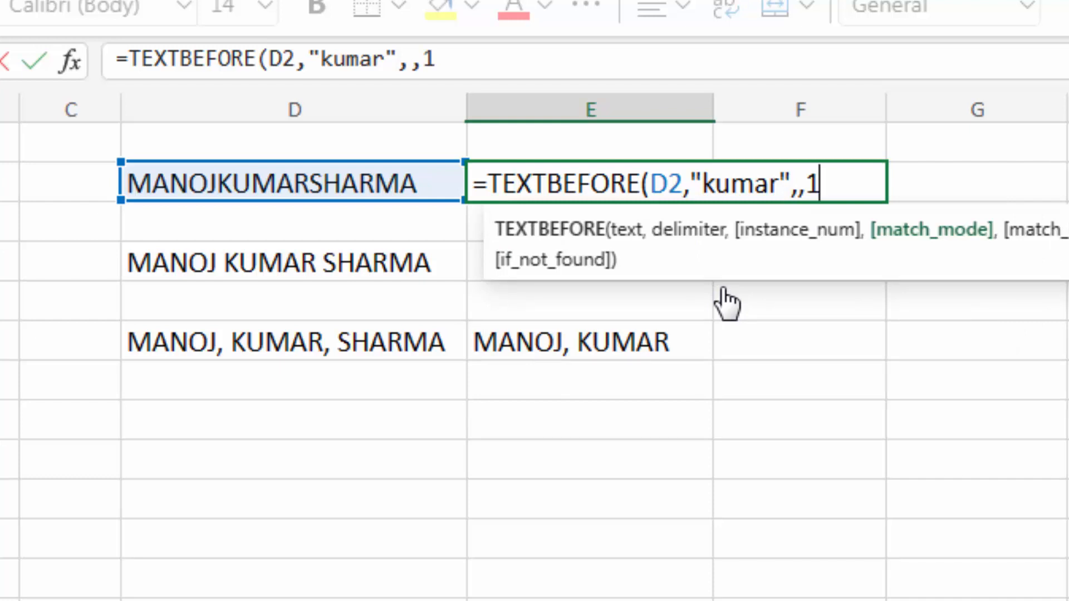
text())
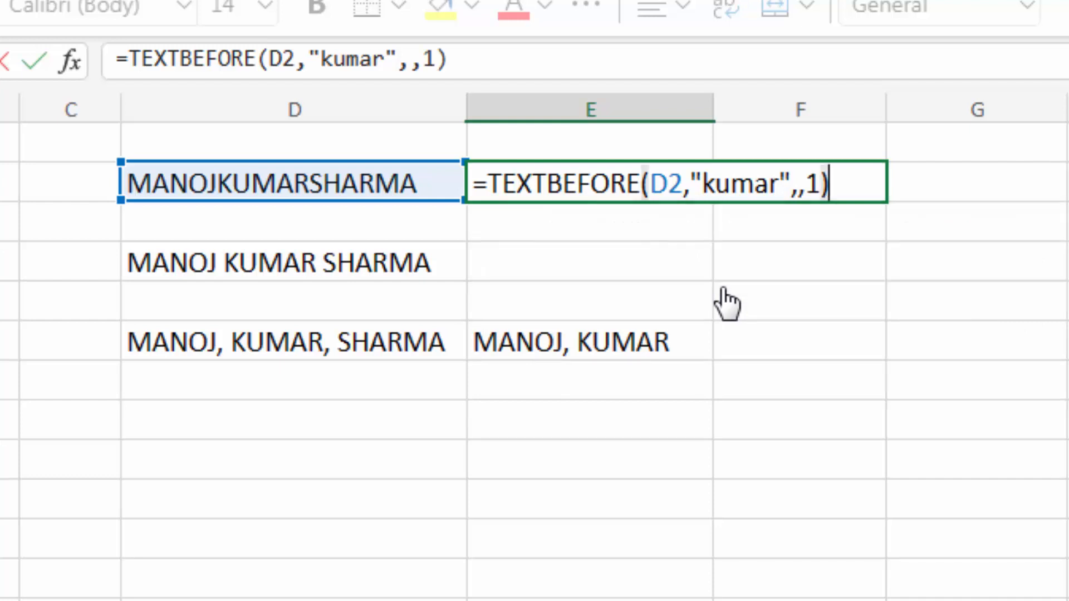
key(Return)
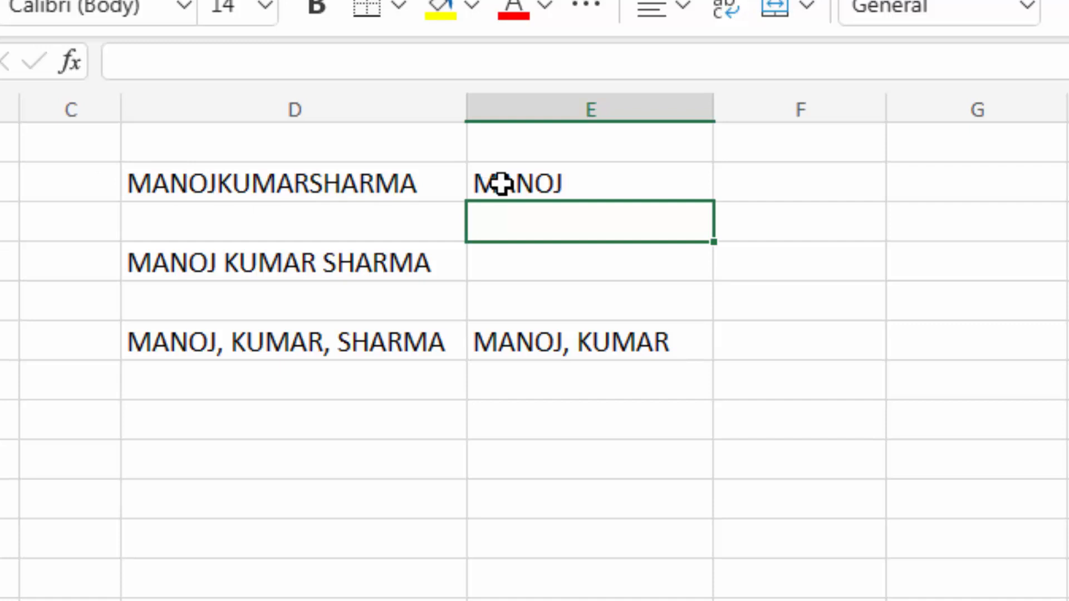
- Reopen E2 to add another argument, dismiss the match-to-end suggestions, and select E6
click(501, 184)
key(F2)
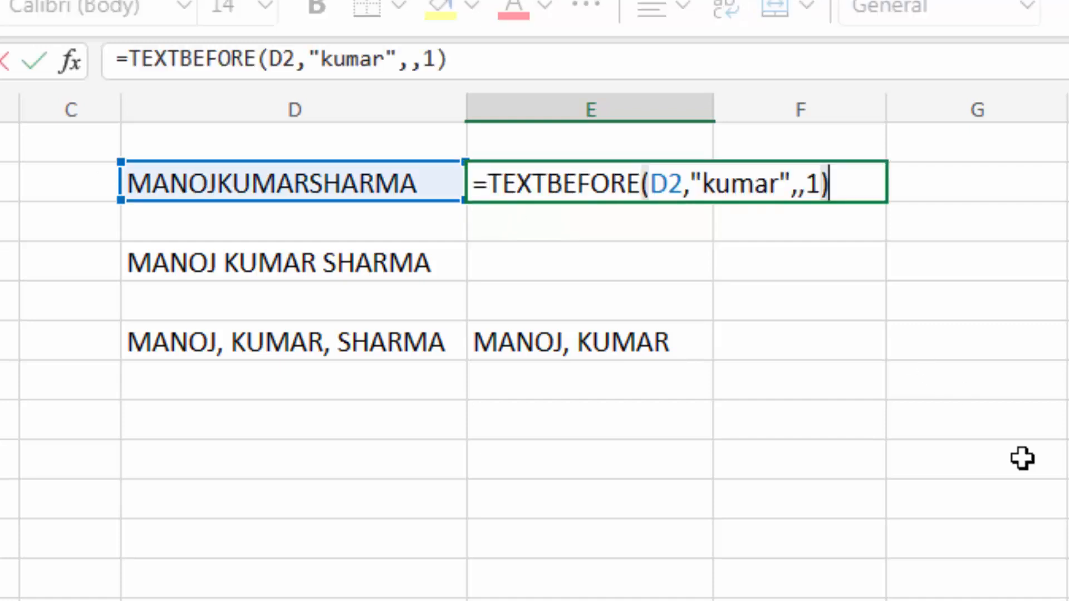
key(BackSpace)
text(,)
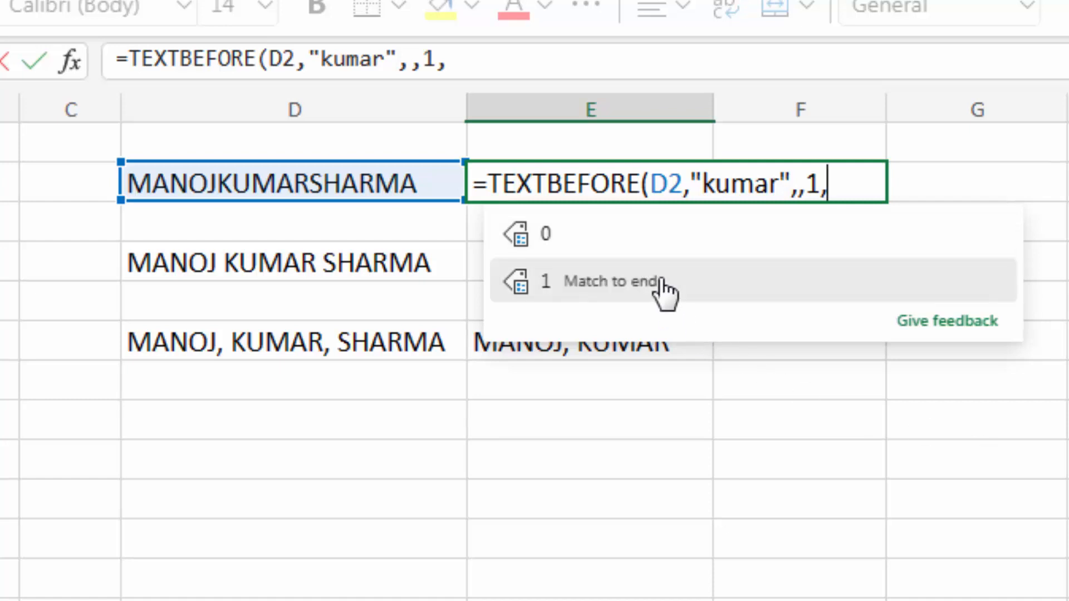
click(736, 287)
click(676, 344)
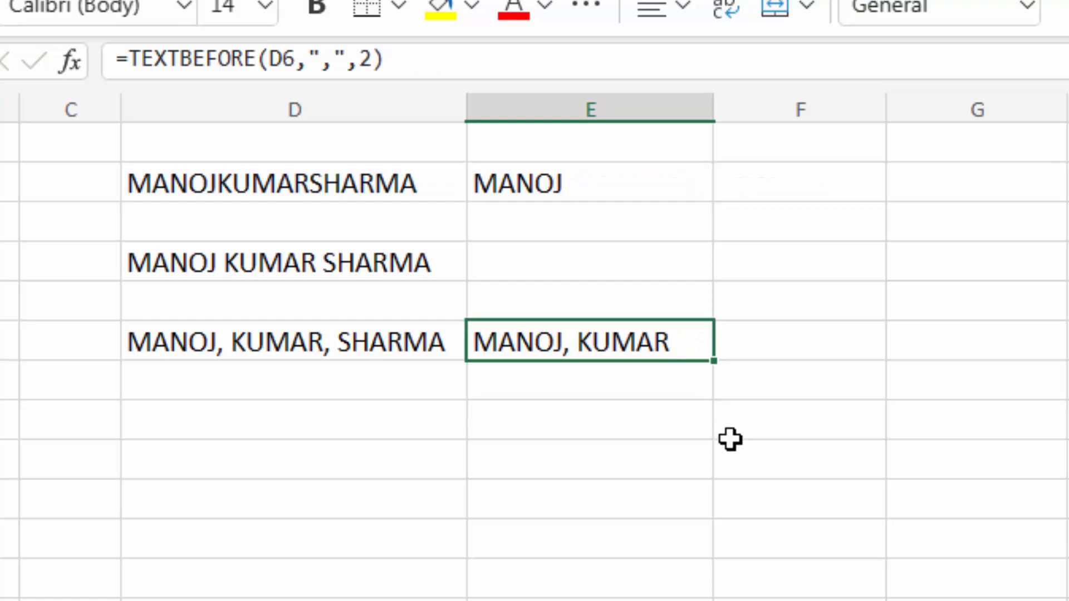
- Rewrite E6 as =TEXTBEFORE(D6,",",,,0), dropping the instance number, so it returns MANOJ
key(F2)
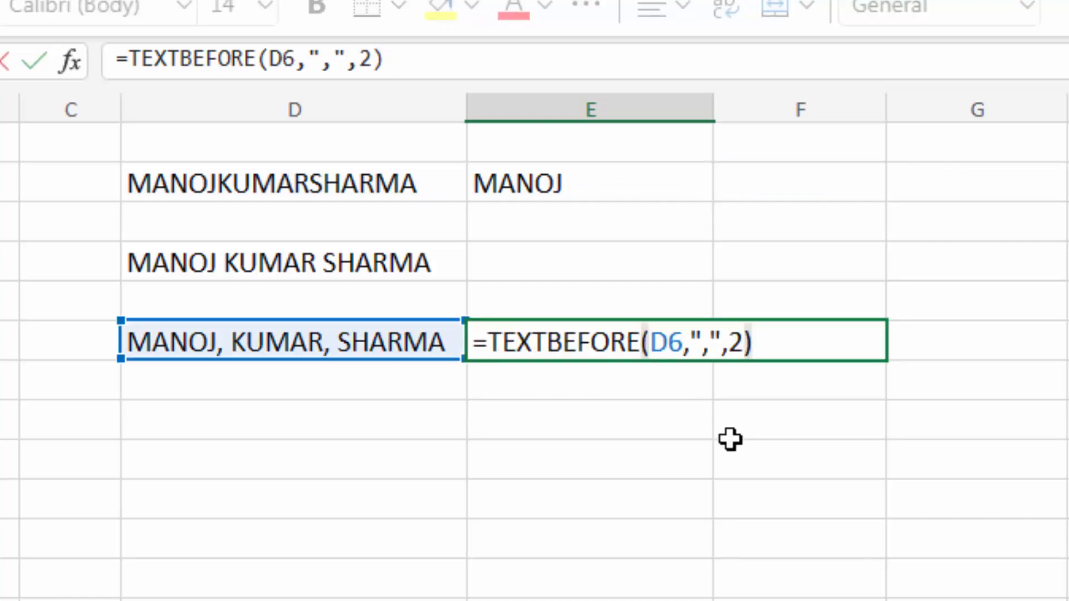
key(BackSpace)
key(BackSpace)
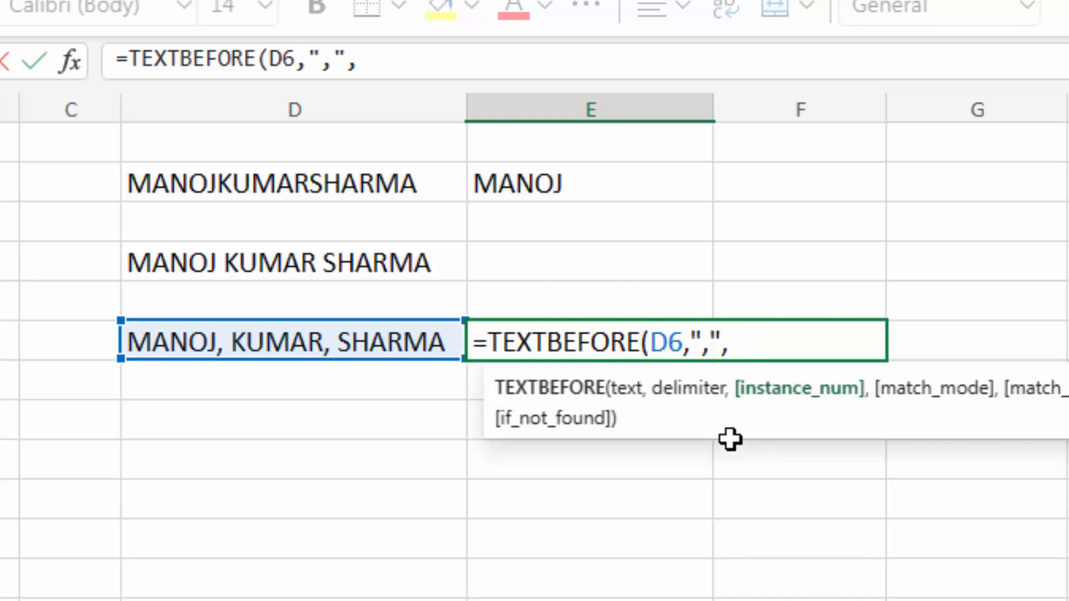
text(,)
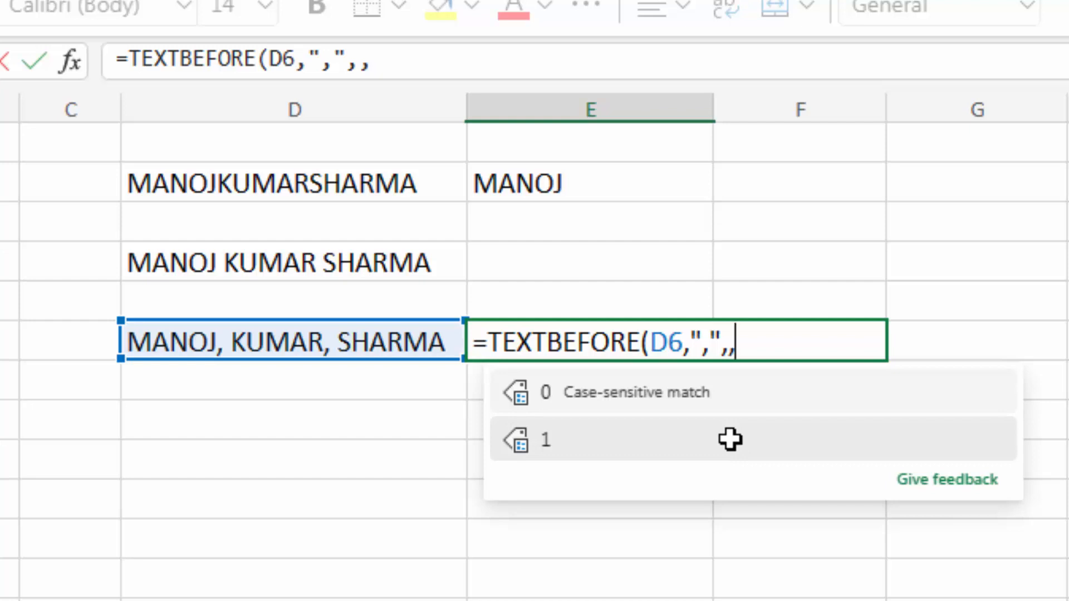
text(,)
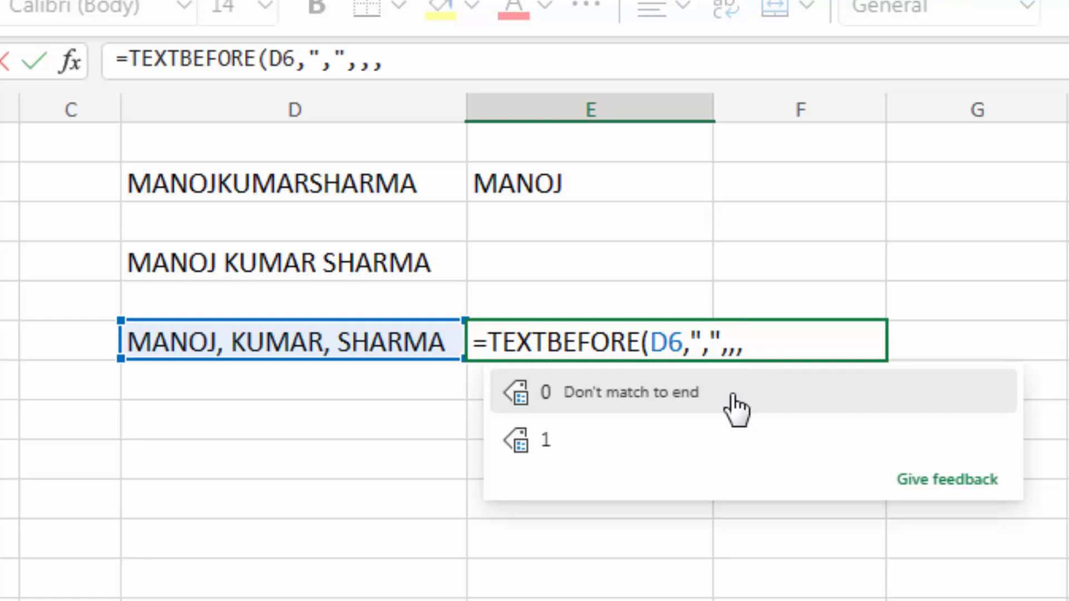
click(732, 394)
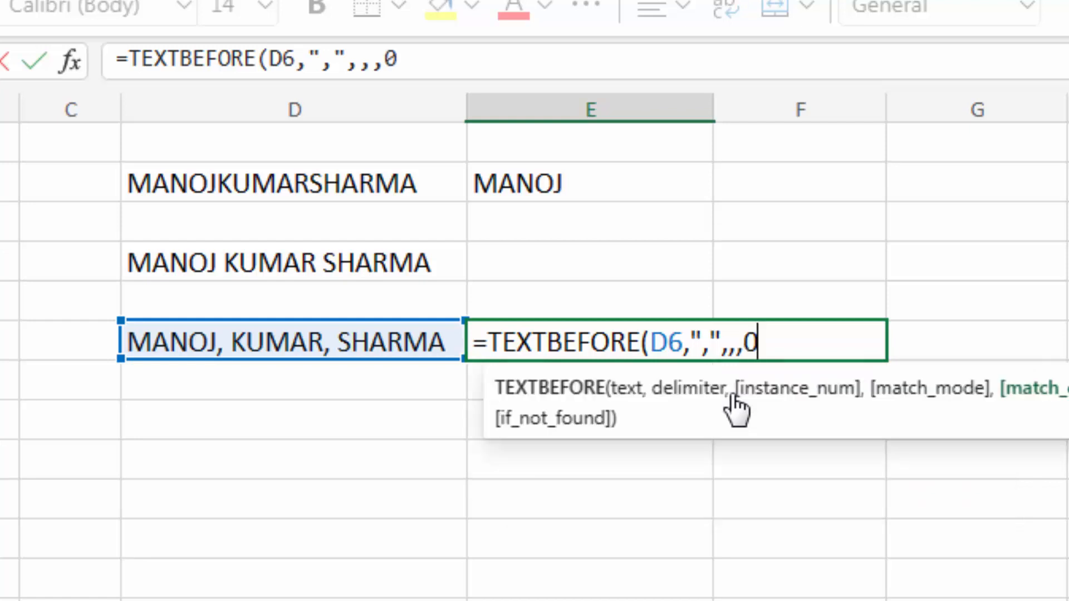
text())
key(Return)
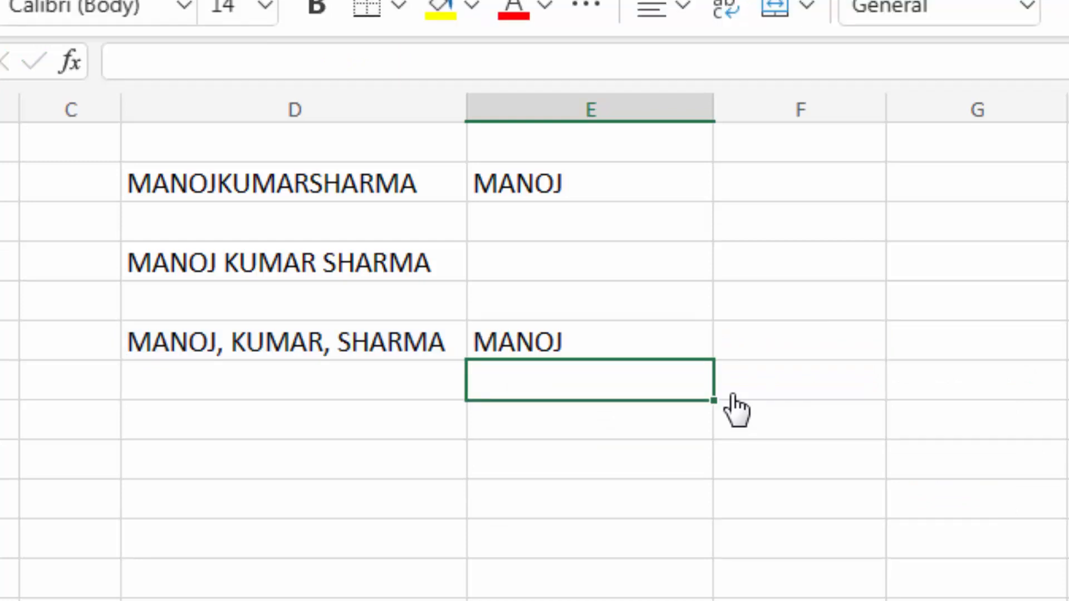
click(228, 341)
key(F2)
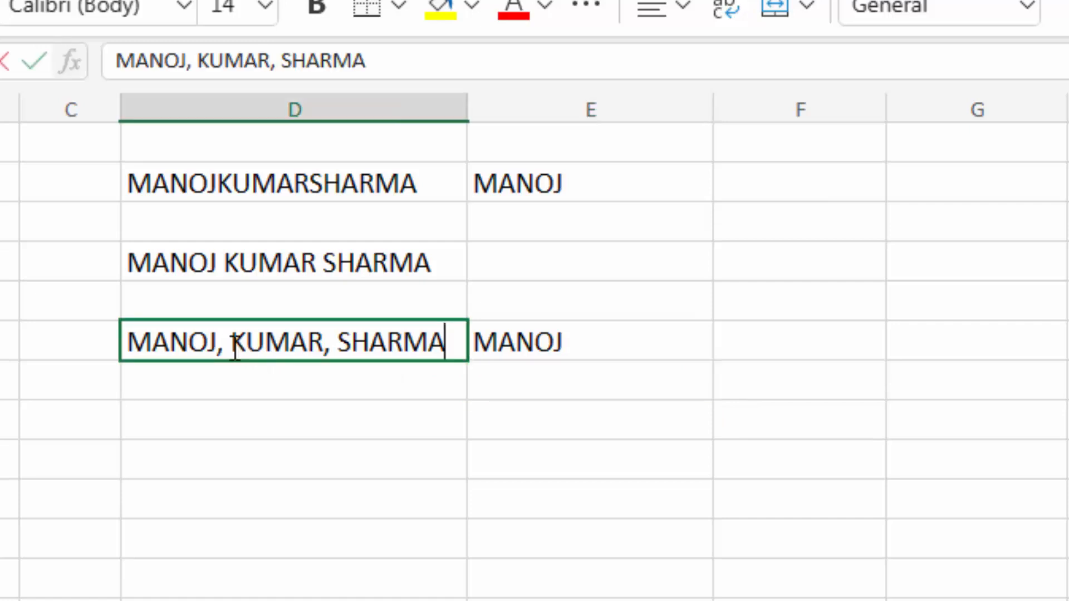
click(224, 342)
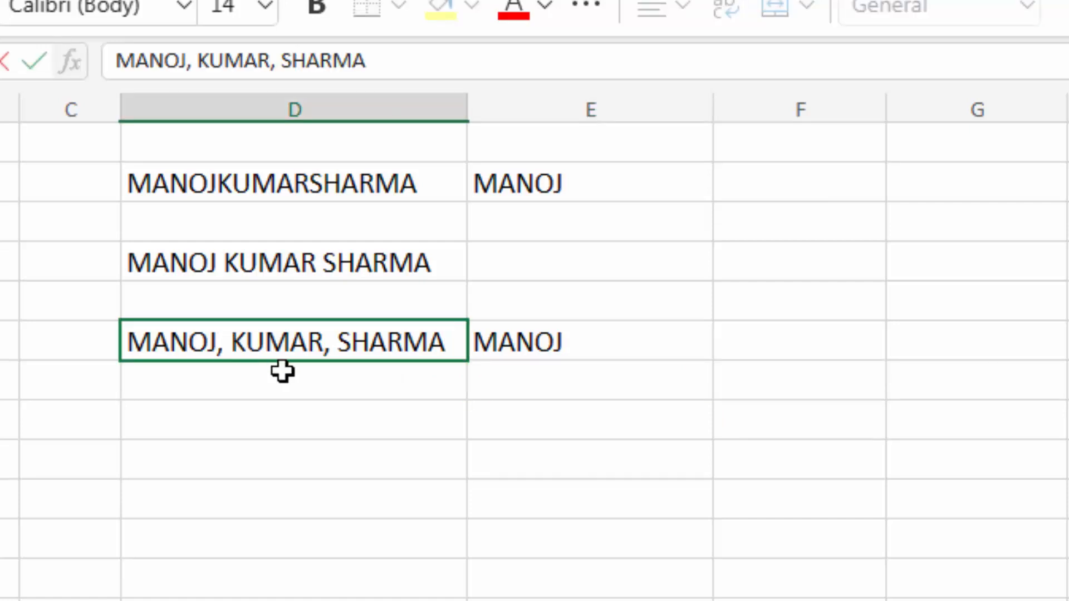
key(BackSpace)
click(318, 343)
key(BackSpace)
key(Return)
click(607, 342)
key(F2)
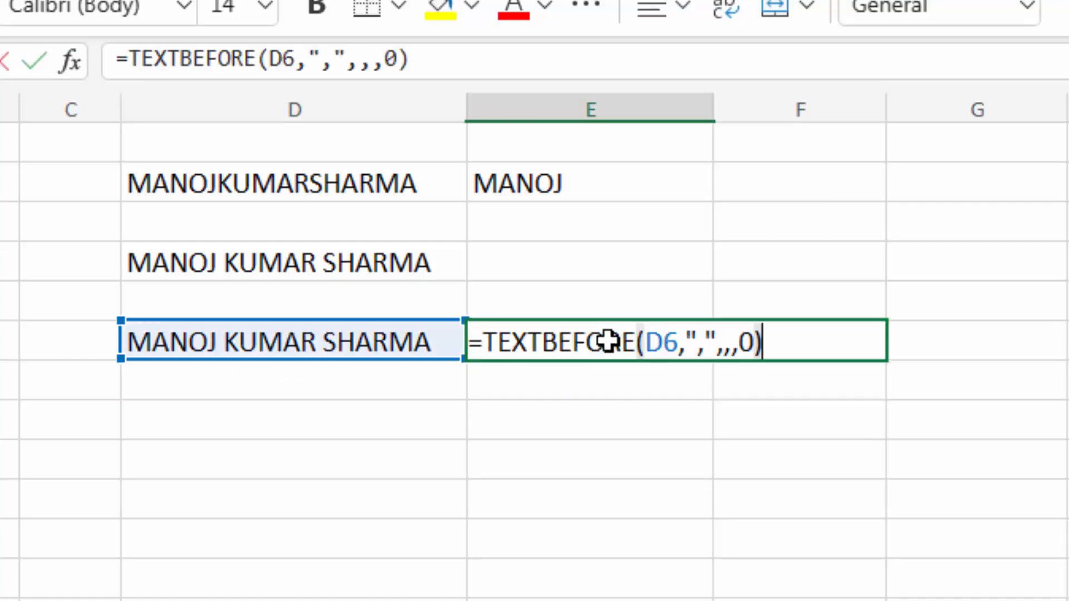
key(Left)
key(BackSpace)
text(1)
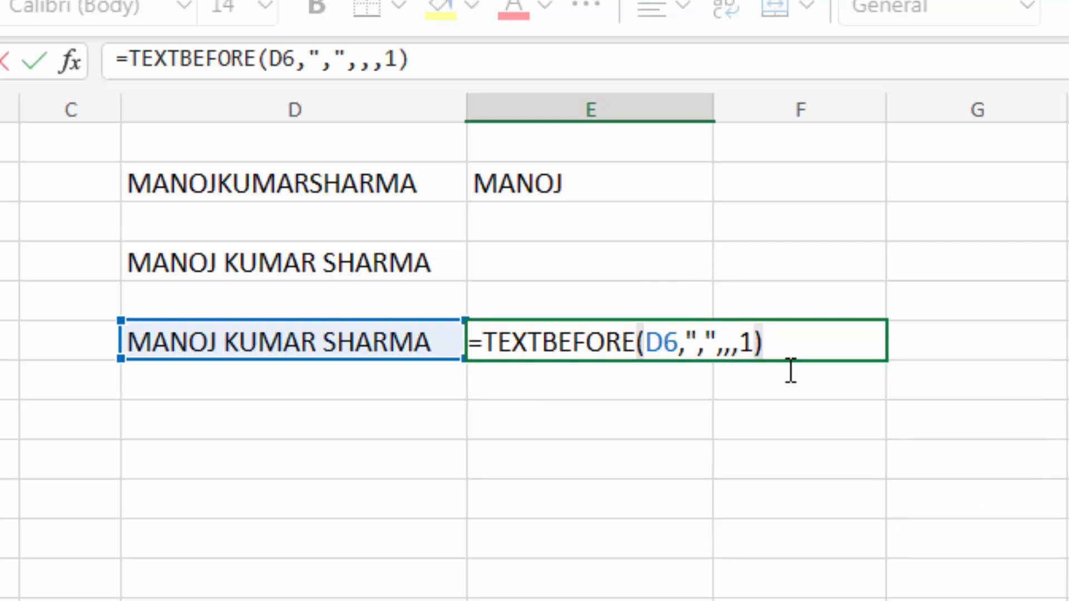
key(Return)
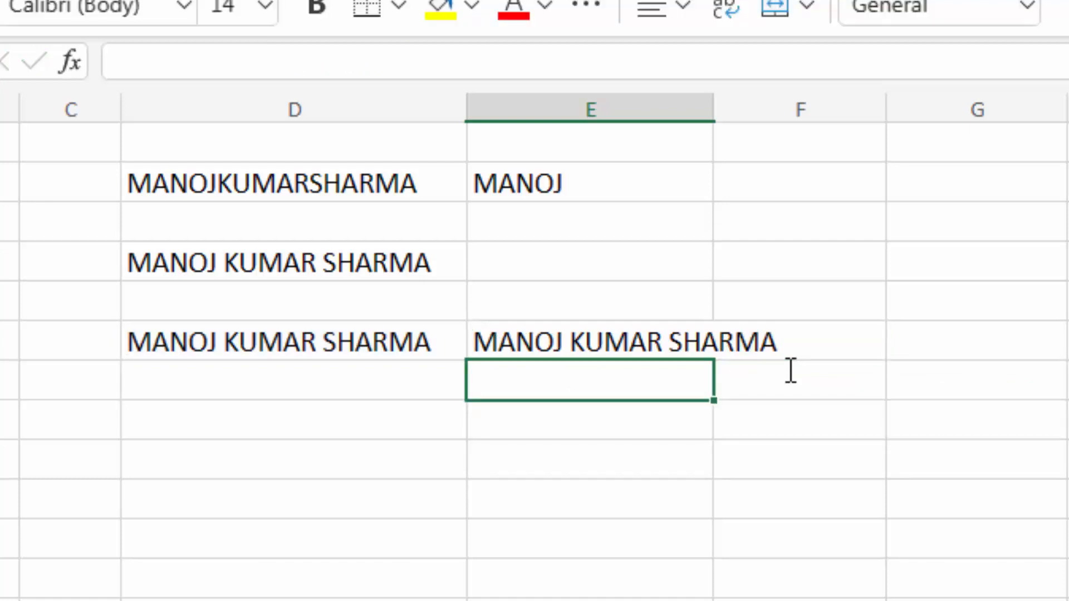
click(281, 345)
click(625, 348)
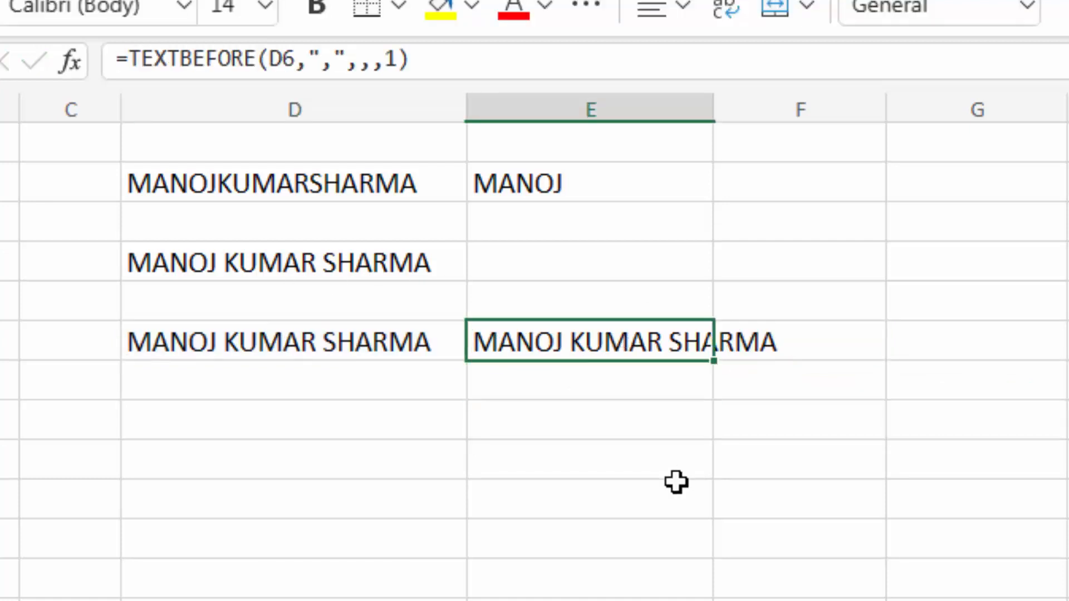
- Give E6's TEXTBEFORE formula an if_not_found argument of "not found"
key(F2)
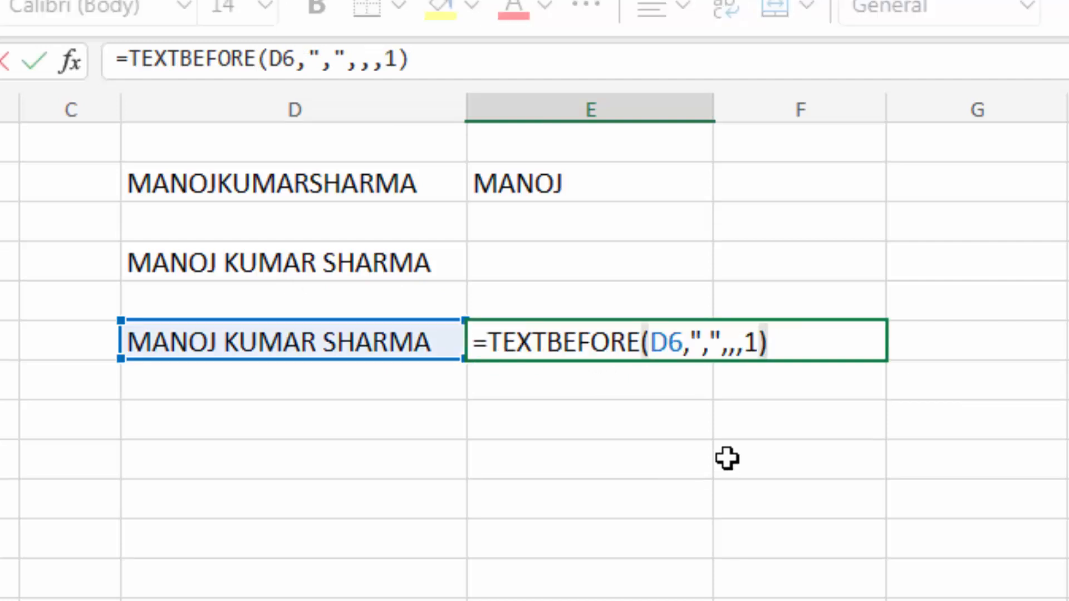
key(BackSpace)
key(BackSpace)
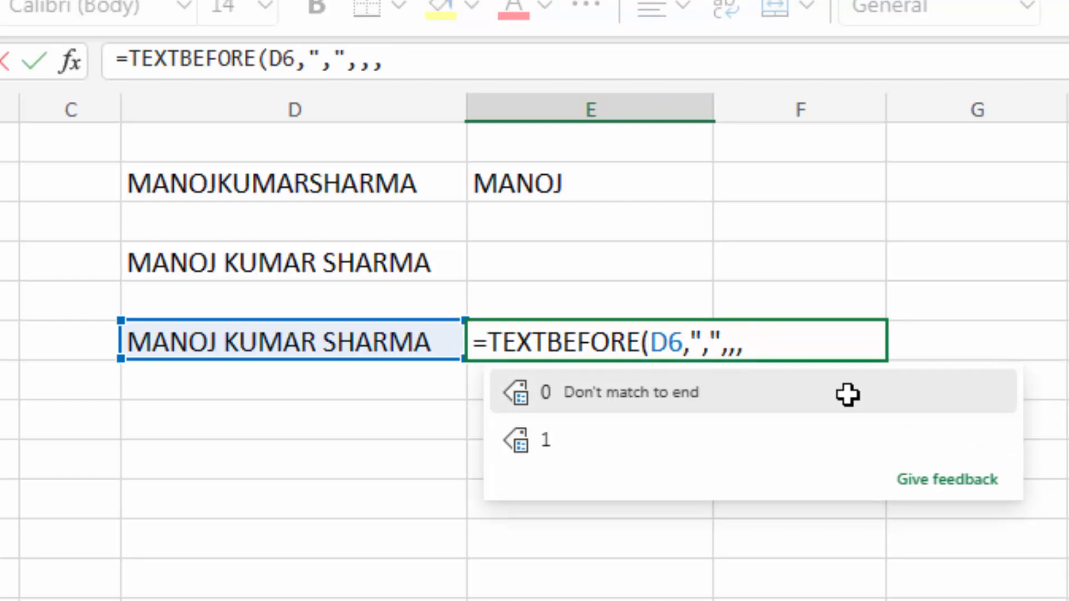
text(,)
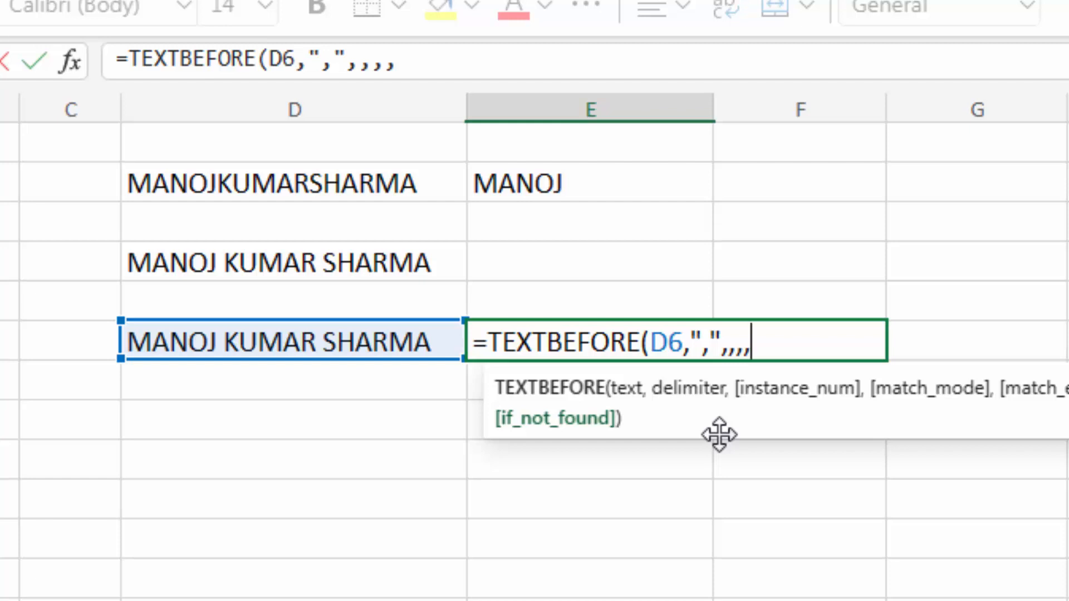
text("not)
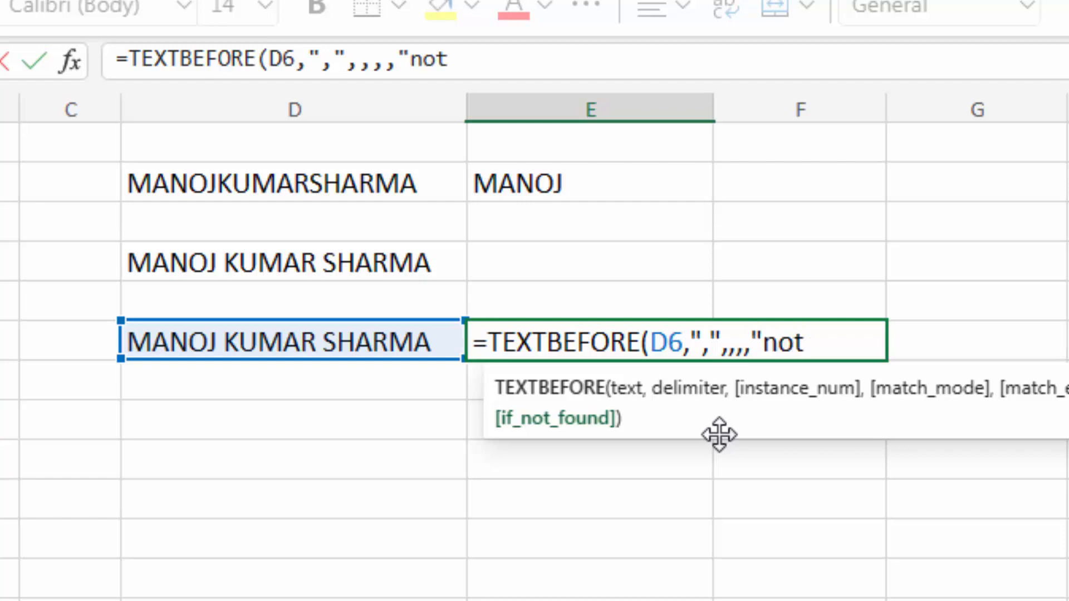
text( found"))
key(Return)
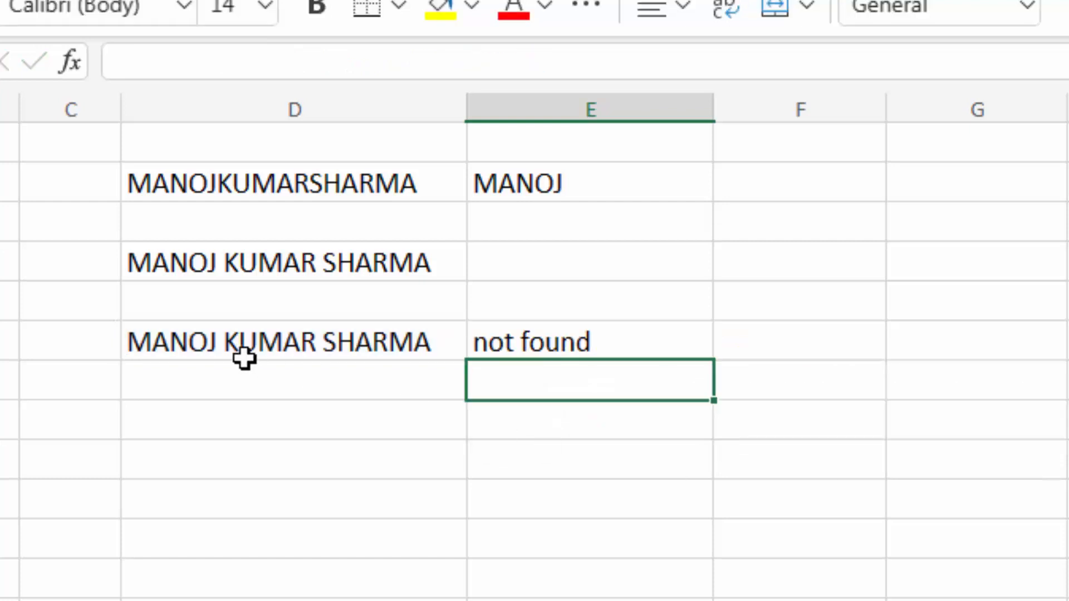
- Change E6's if_not_found fallback from "not found" to empty quotes ""
click(544, 338)
double_click(543, 337)
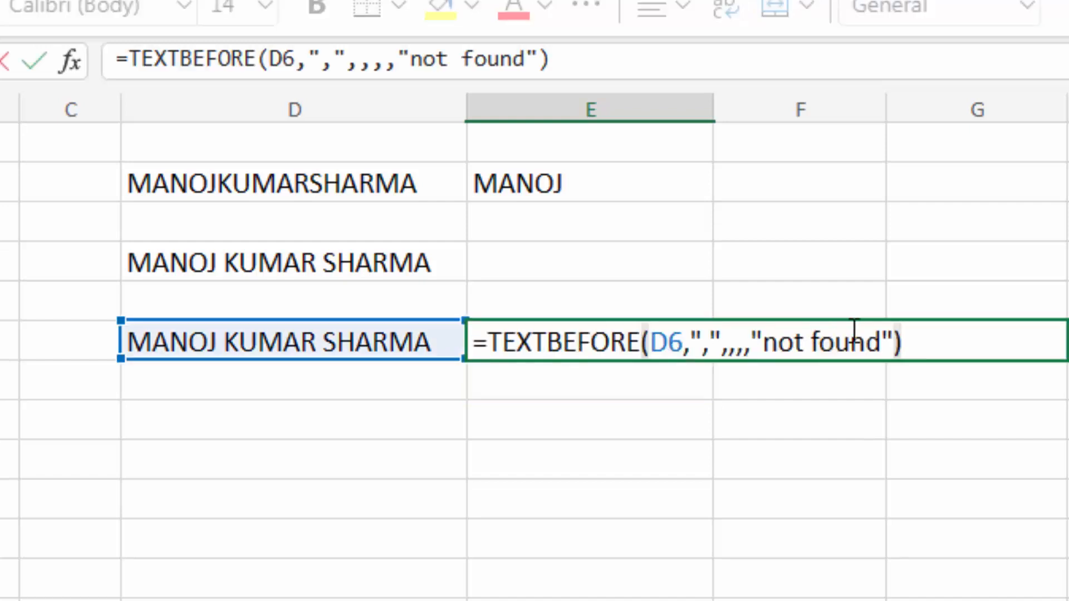
click(882, 341)
key(BackSpace)
key(BackSpace)
key(BackSpace)
key(BackSpace)
key(BackSpace)
key(BackSpace)
key(BackSpace)
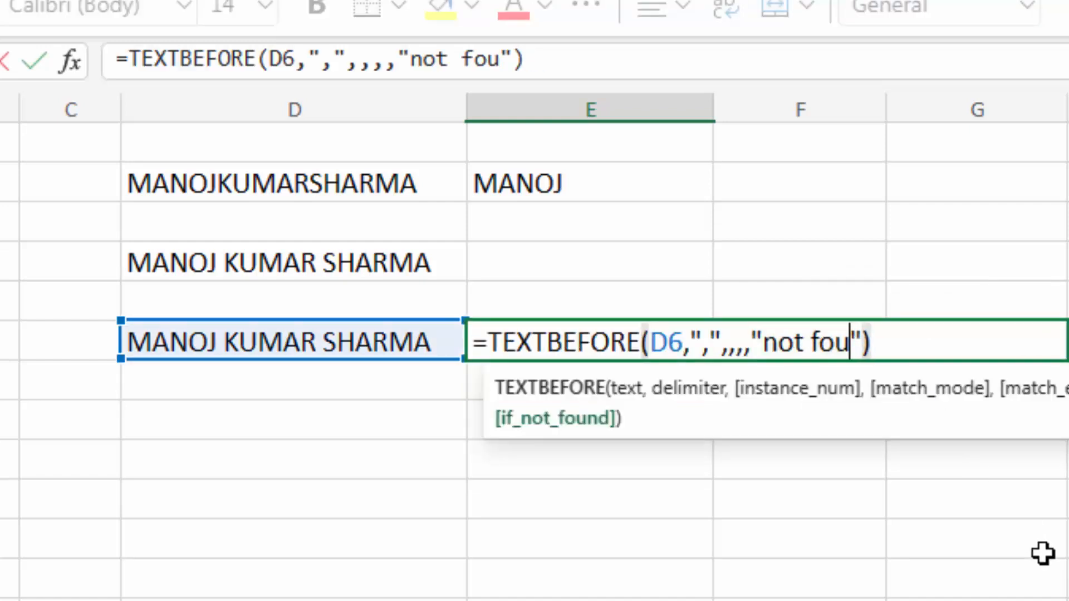
key(BackSpace)
key(BackSpace)
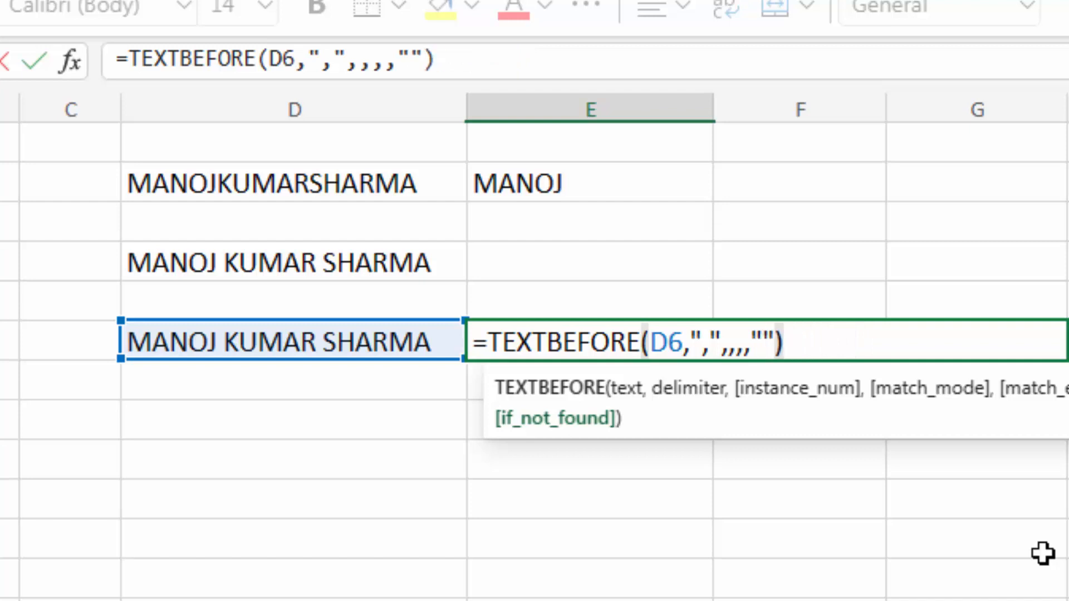
key(Return)
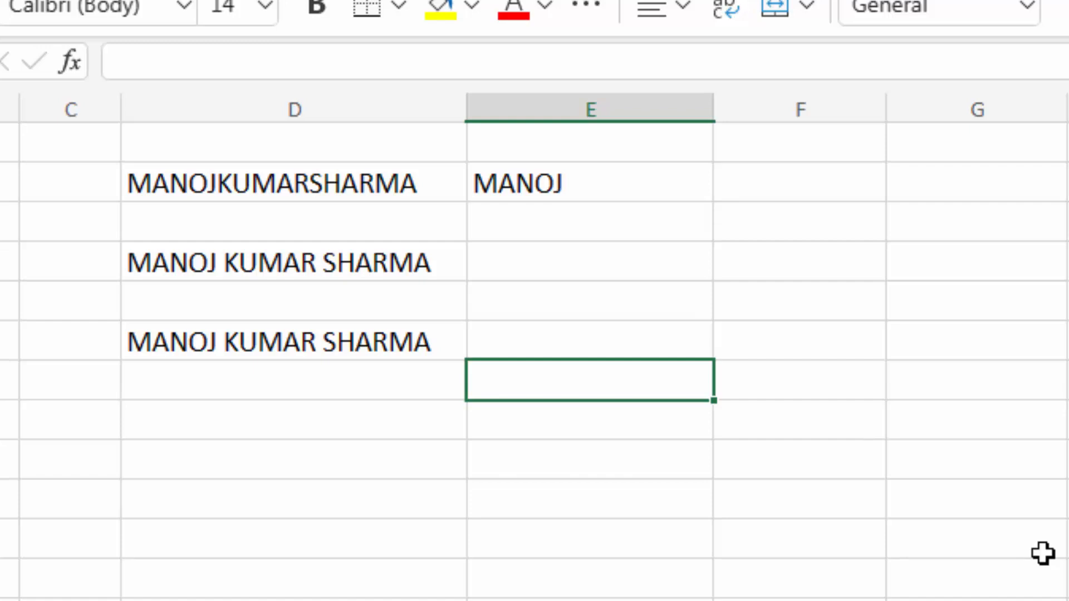
key(Up)
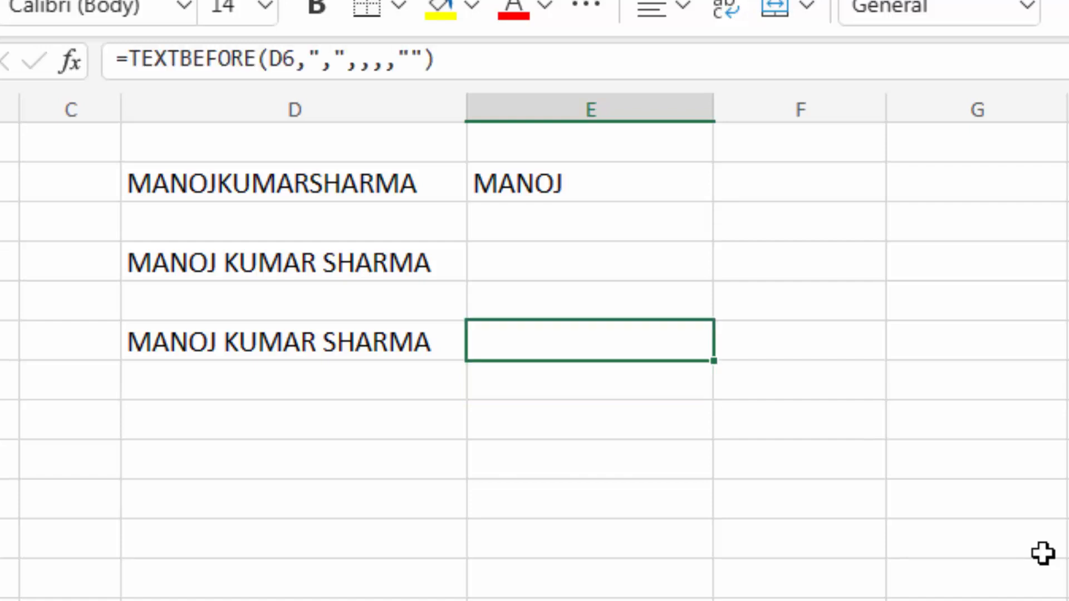
key(F2)
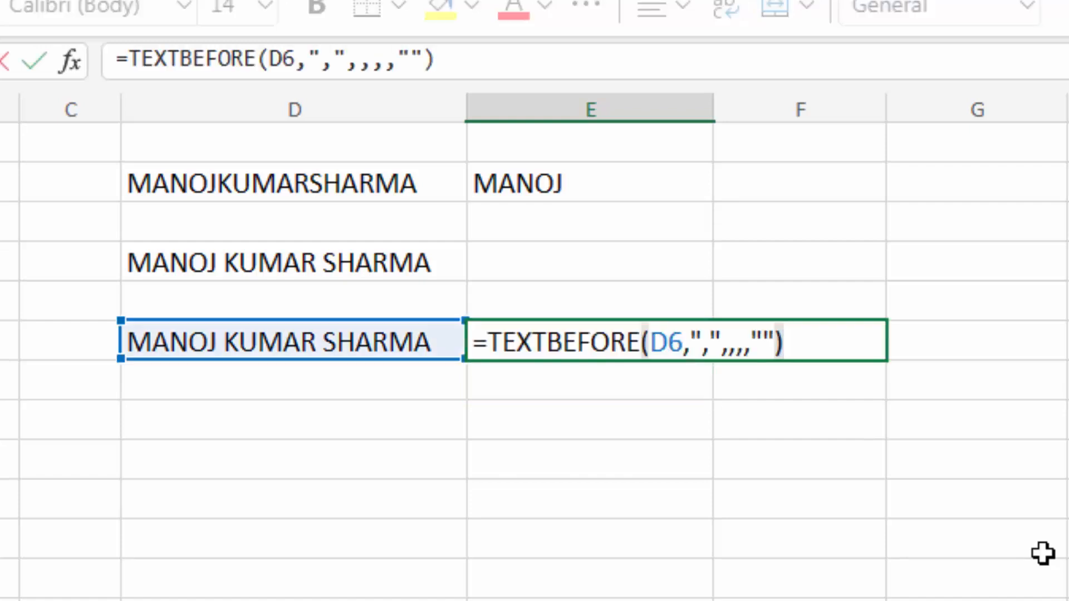
key(Left)
key(BackSpace)
key(BackSpace)
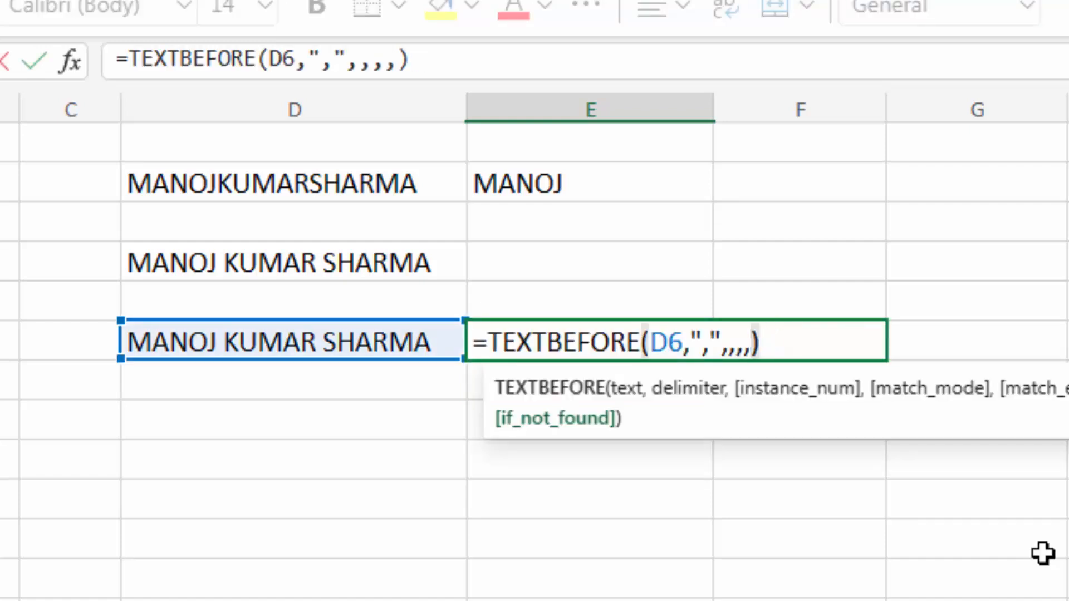
key(BackSpace)
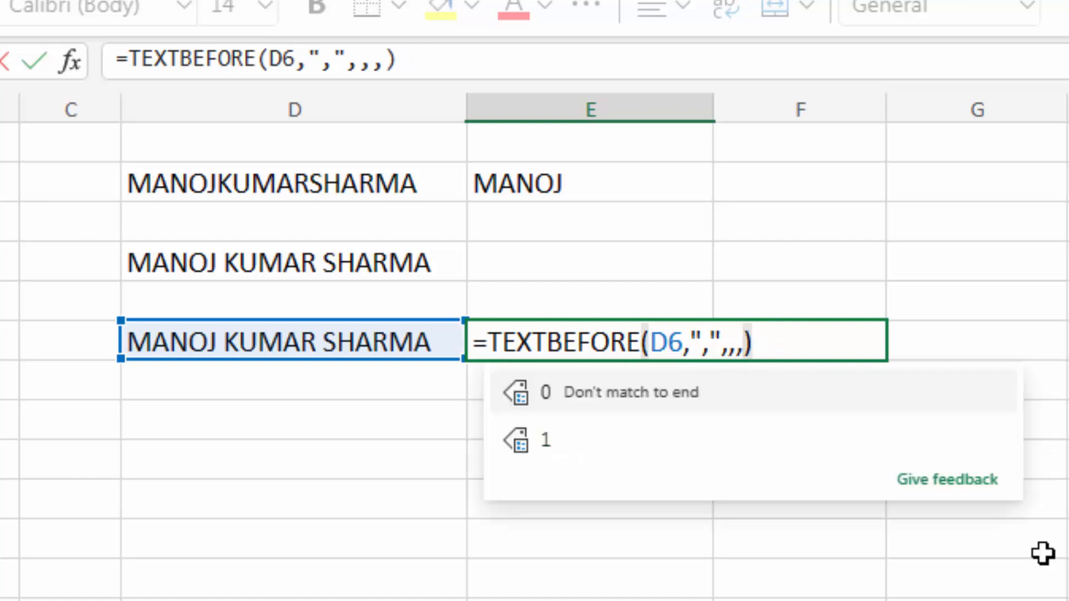
text(1)
key(Tab)
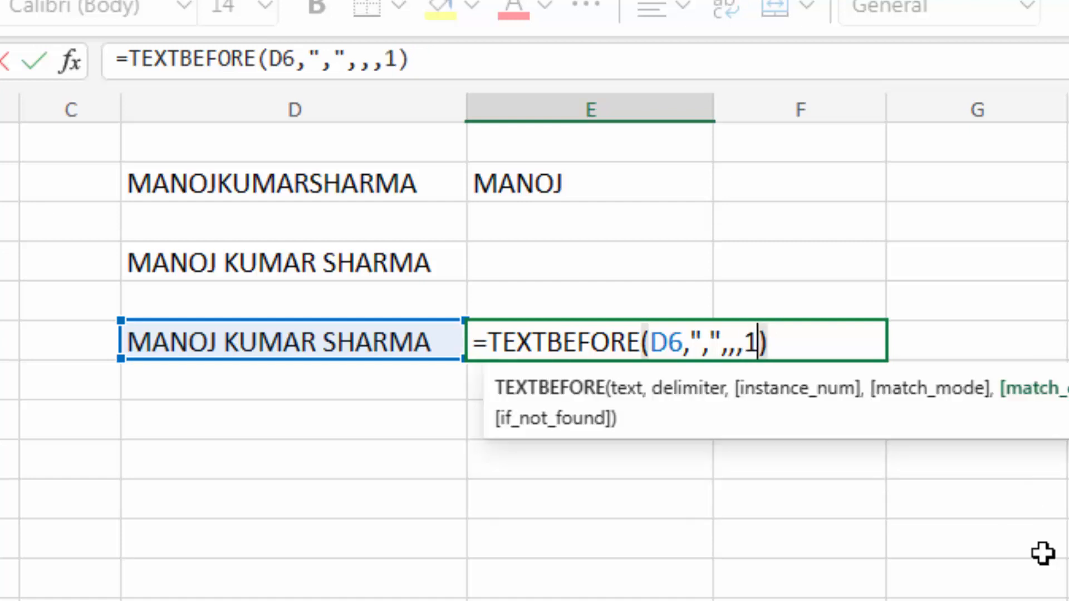
key(Return)
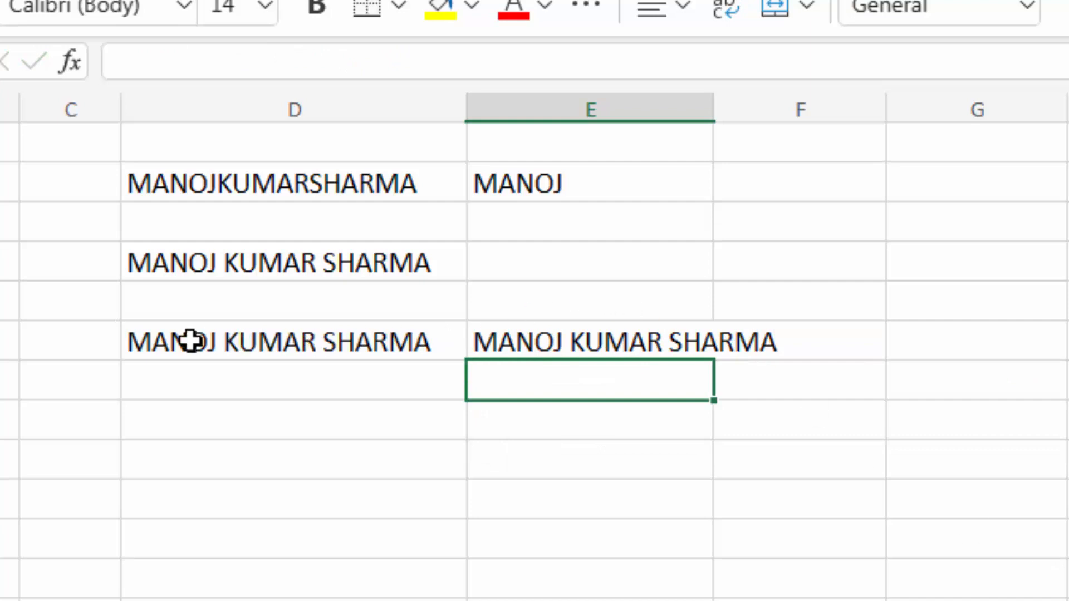
click(621, 348)
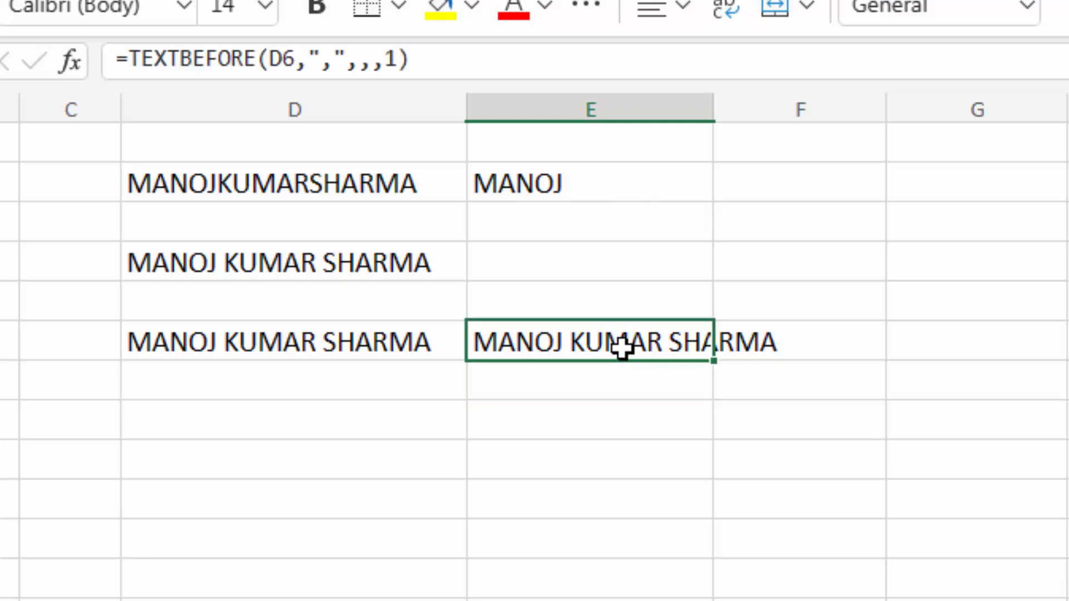
double_click(622, 348)
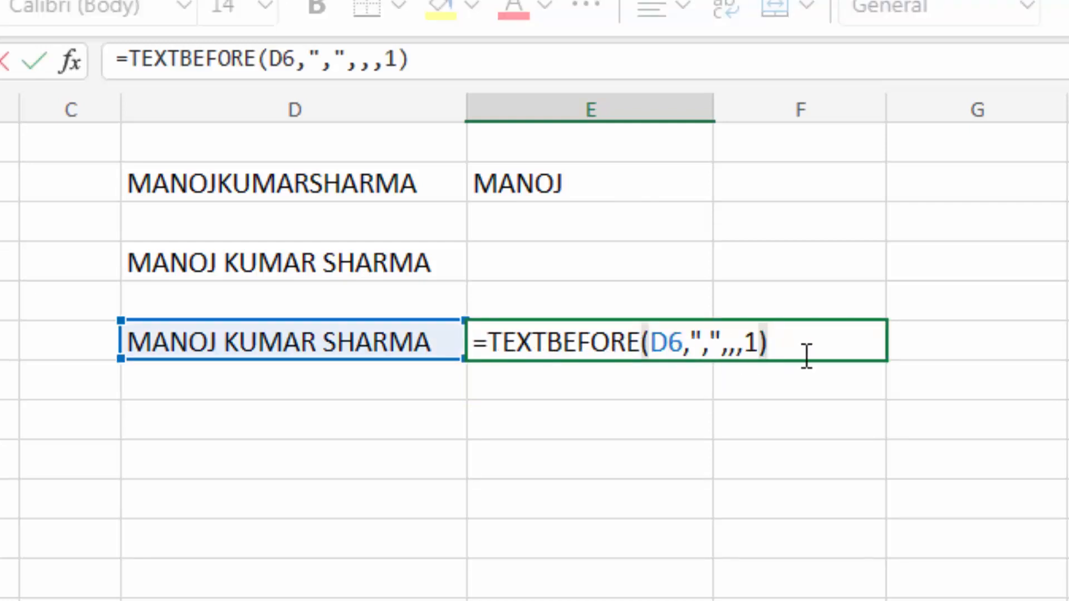
- Replace match_end 1 with D6 as the fallback: =TEXTBEFORE(D6,",",,,,D6)
key(BackSpace)
key(BackSpace)
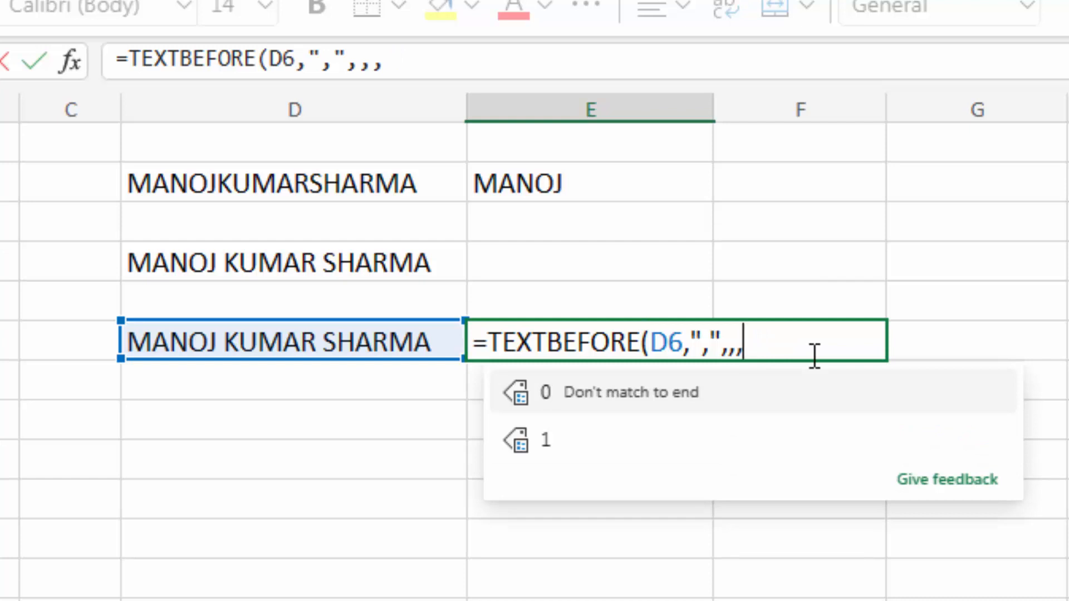
text(,)
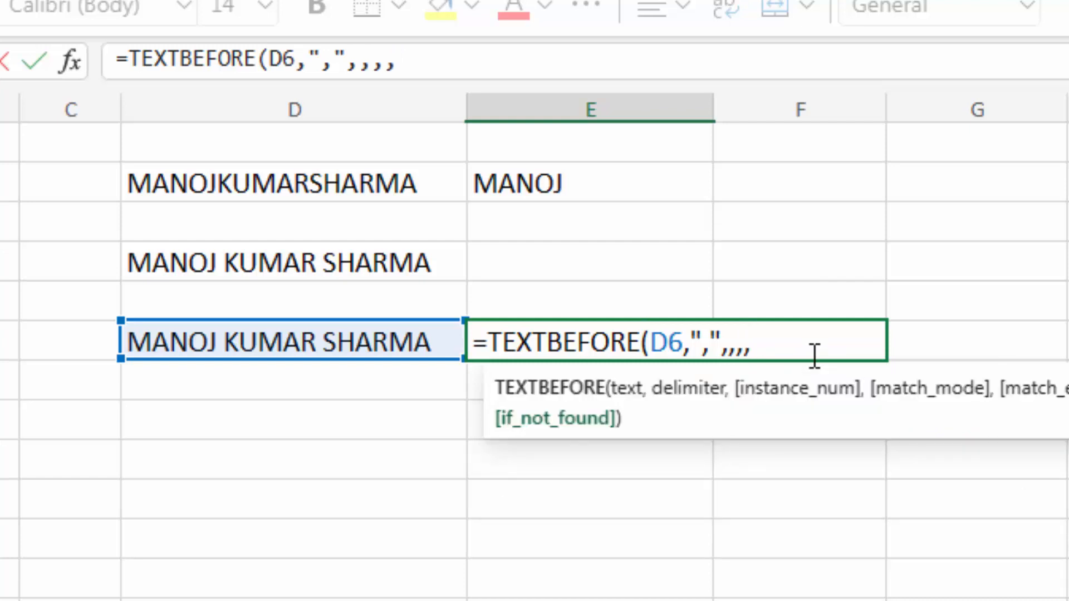
click(292, 331)
text())
key(Return)
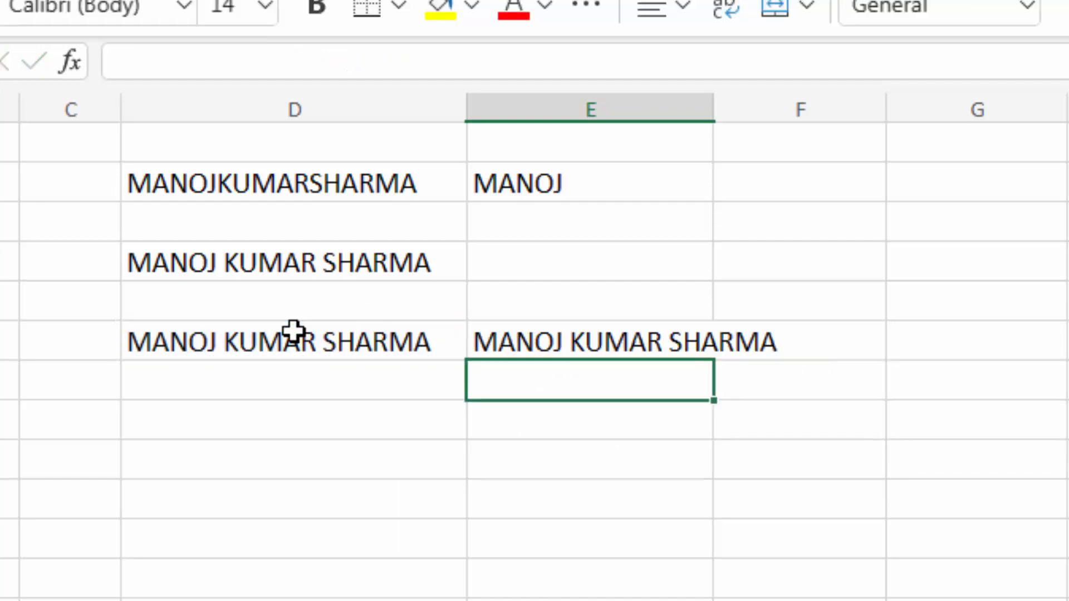
- Review the parts of E6's formula without changing it, then select the name in D6
click(553, 348)
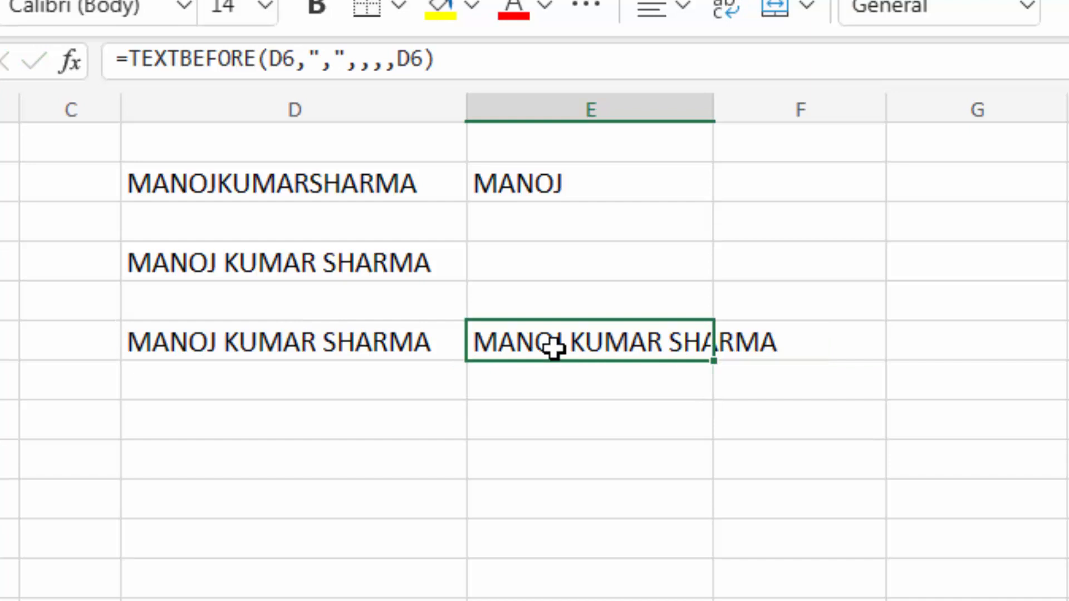
double_click(554, 348)
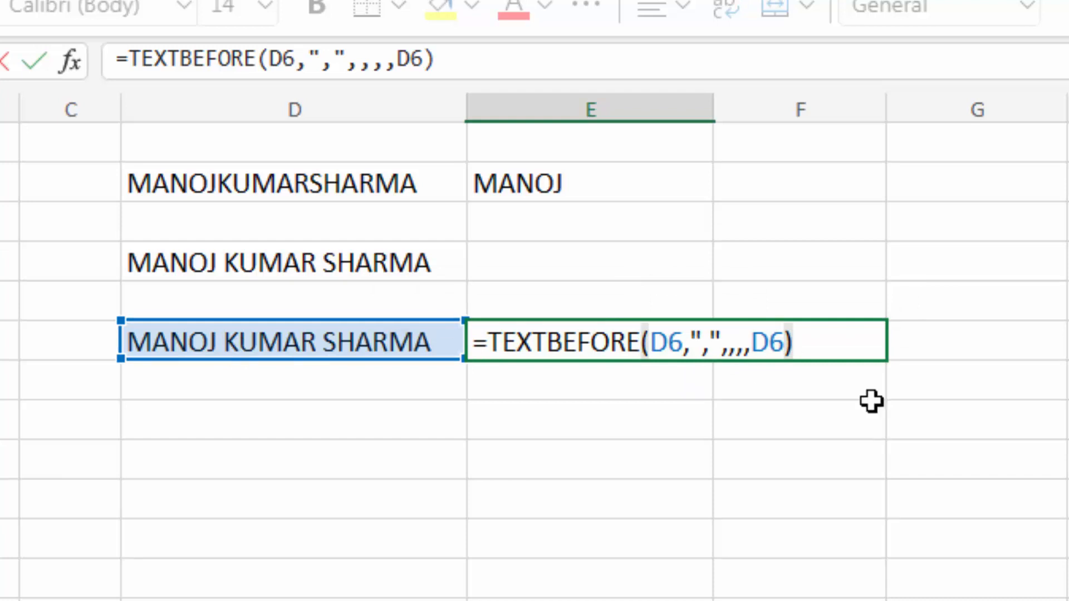
key(Return)
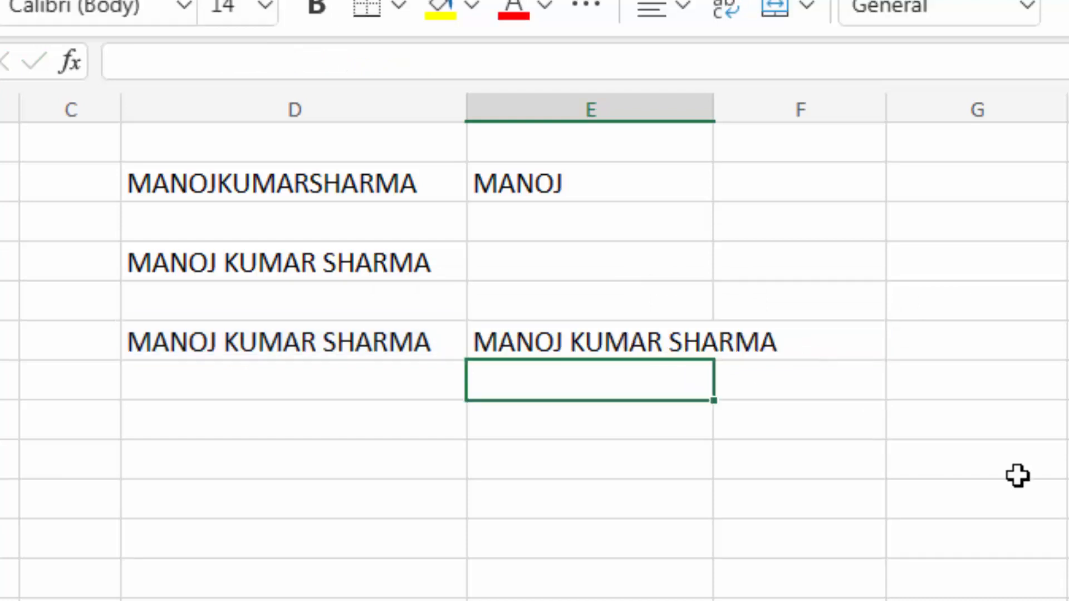
click(340, 331)
- Move to the sheet with the Data, Country, States and Population table and select C2
click(625, 339)
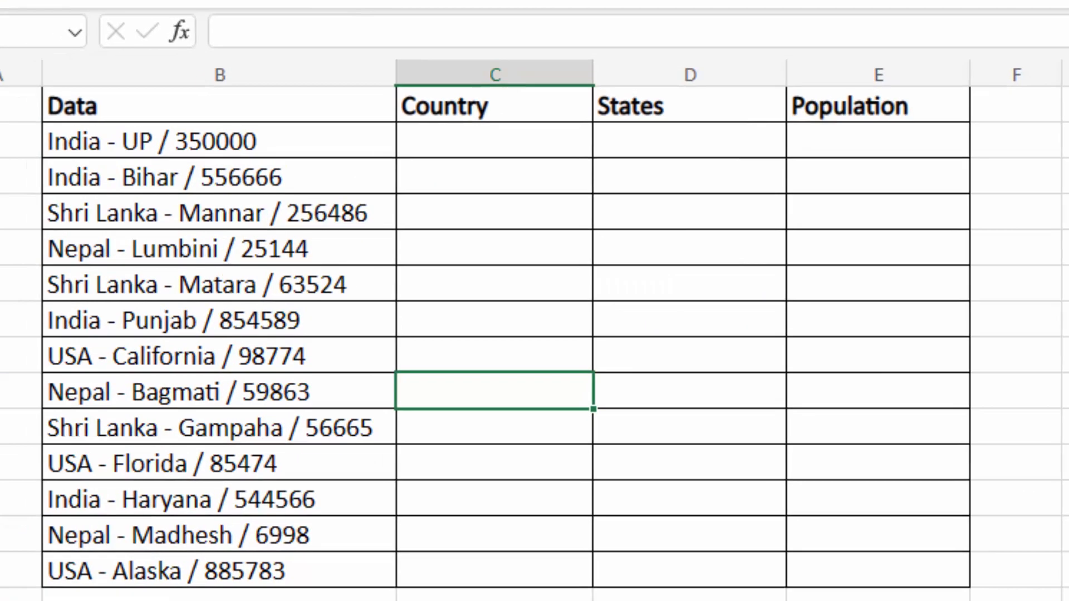
click(445, 134)
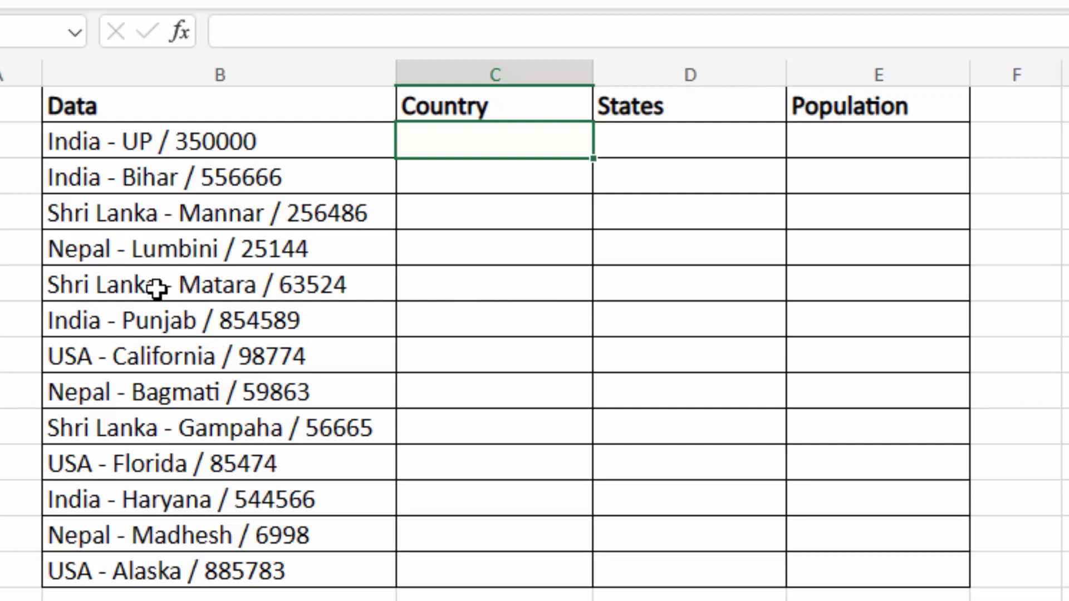
- Change the dash in the Shri Lanka - Matara / 63524 entry to an equals sign
click(232, 284)
click(319, 30)
key(BackSpace)
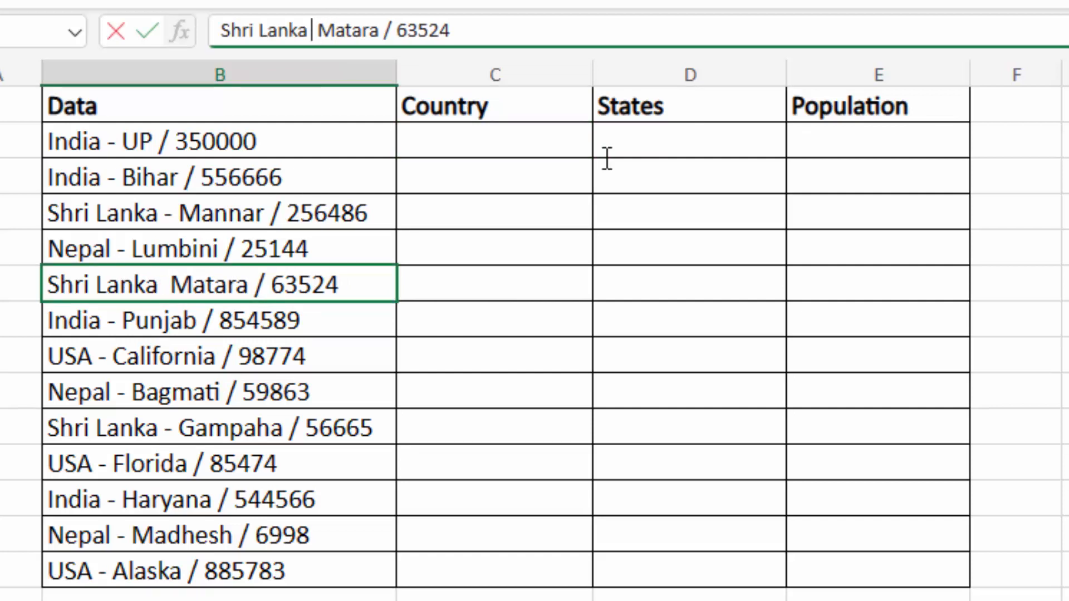
text(=)
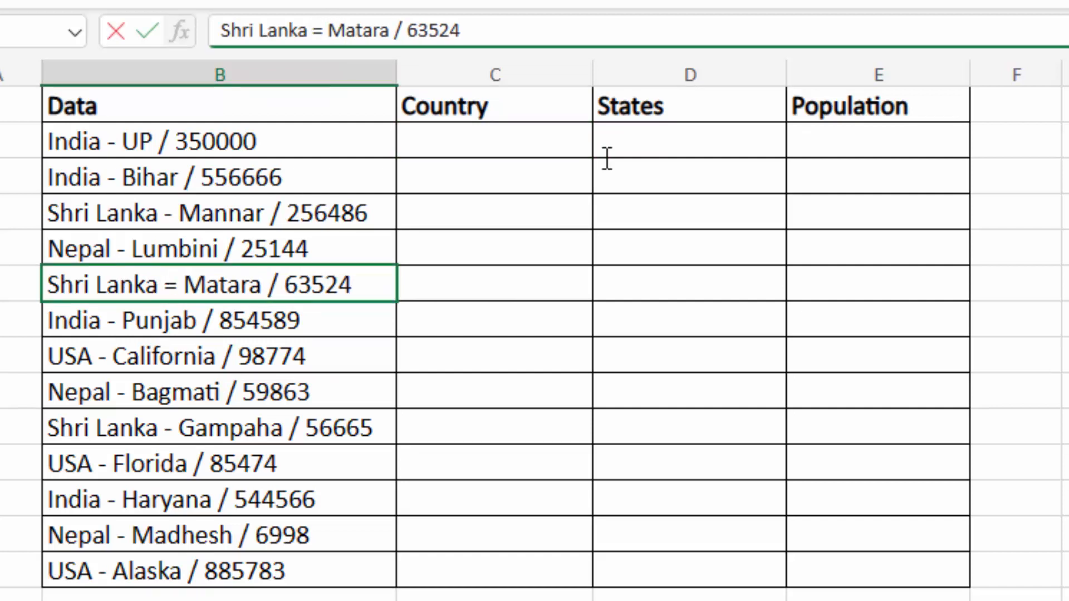
key(Return)
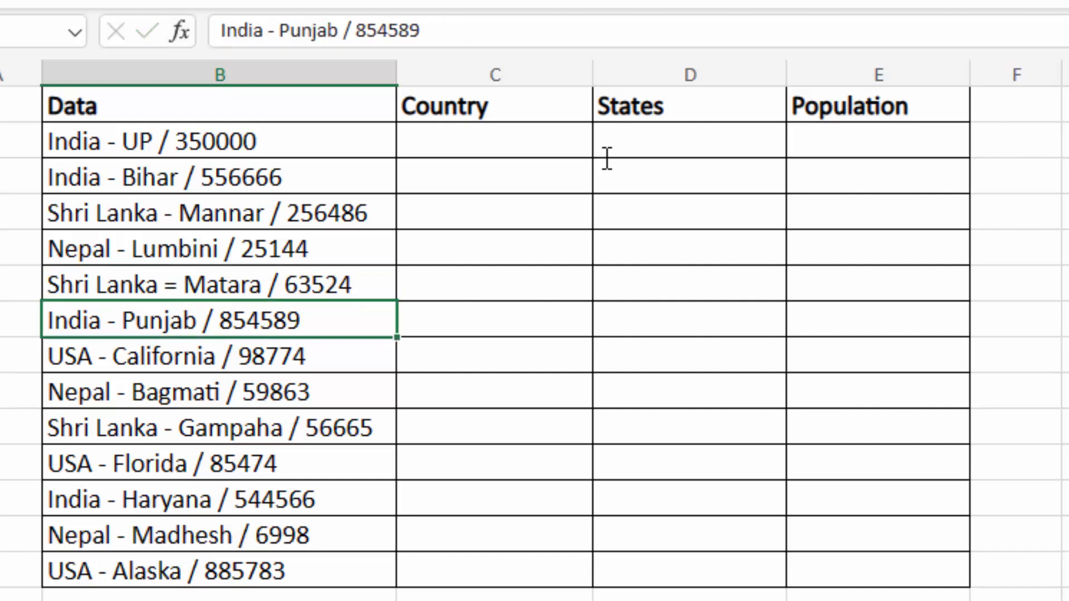
- Replace the dash in the Nepal - Bagmati entry with a comma
double_click(200, 384)
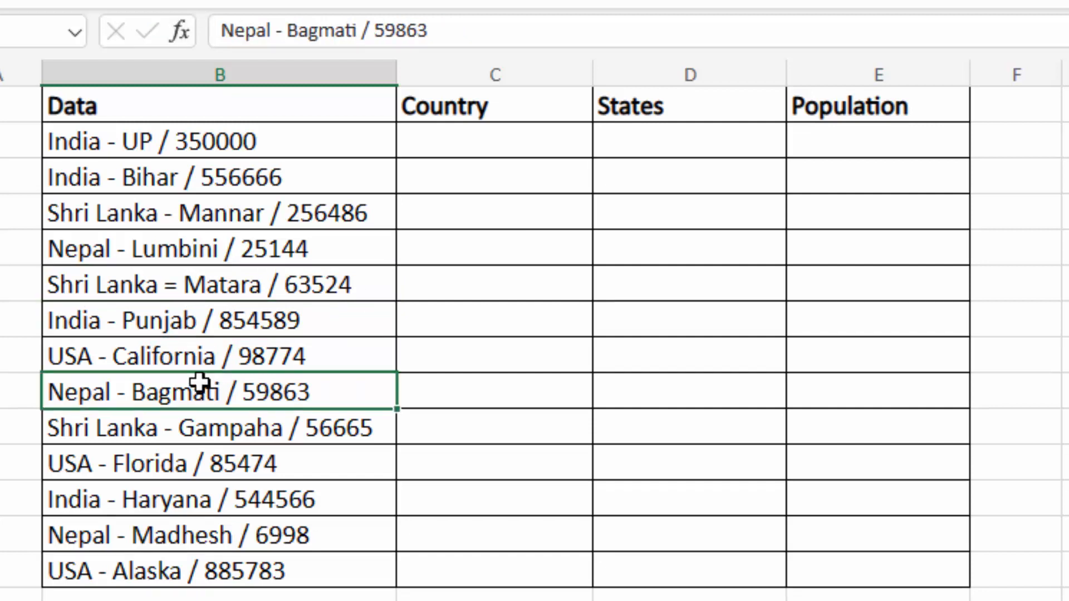
click(127, 392)
key(BackSpace)
text(,)
click(243, 446)
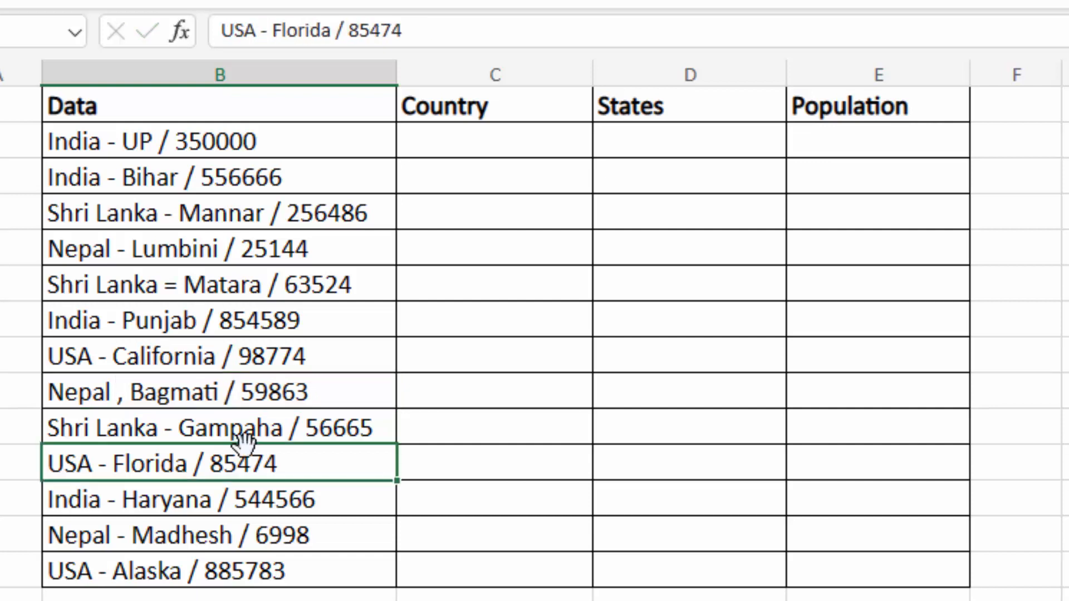
click(262, 141)
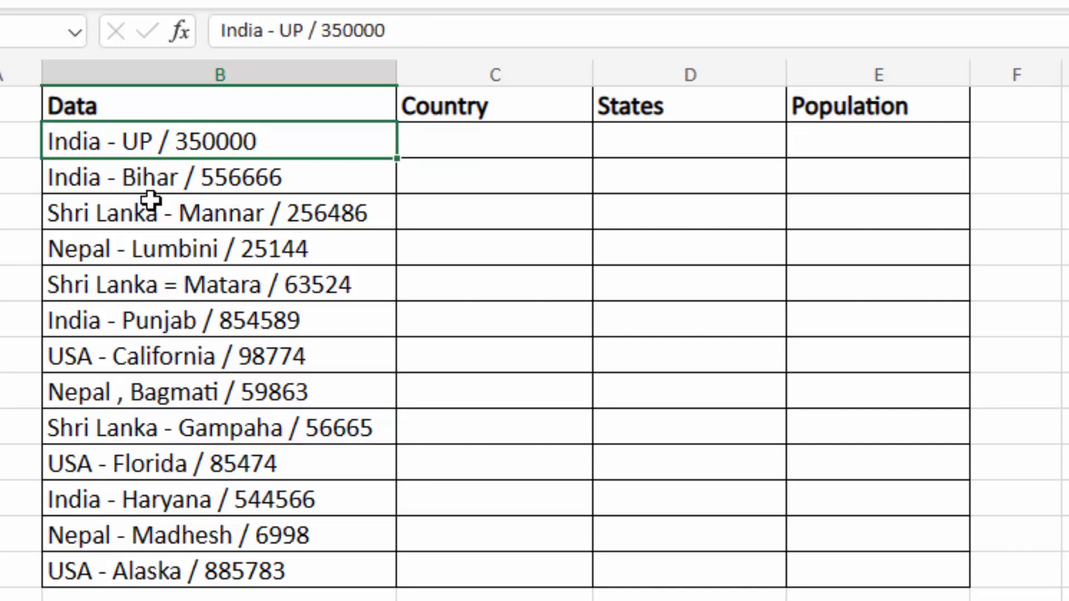
click(264, 282)
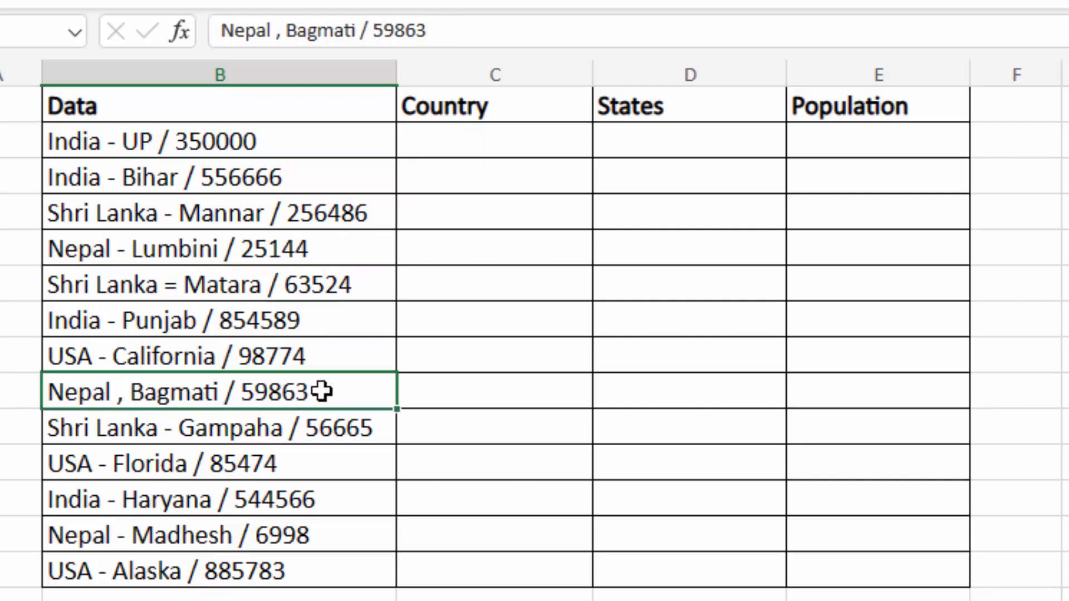
click(197, 456)
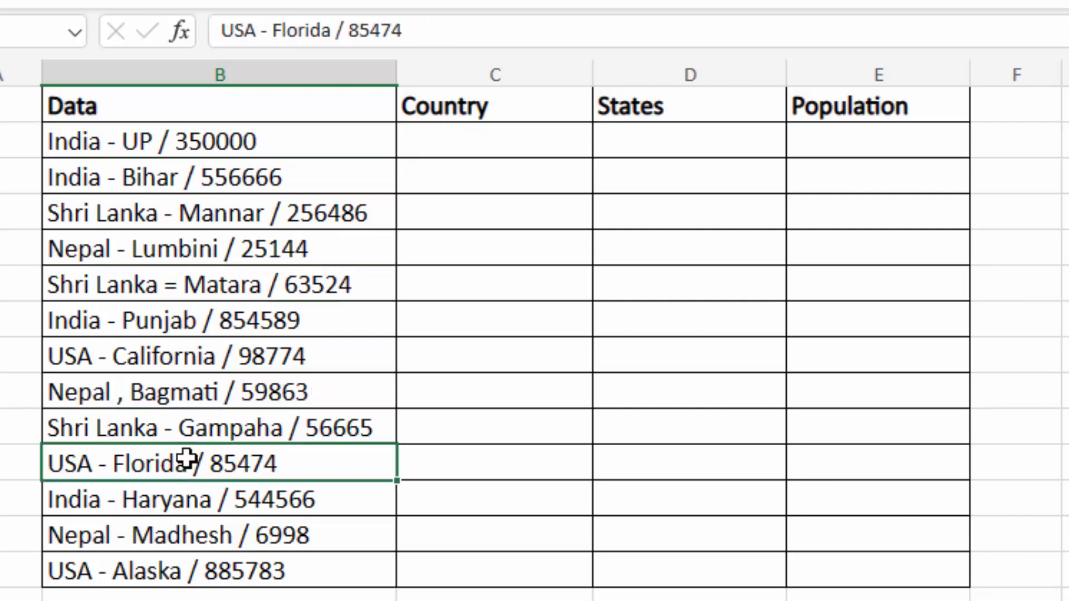
key(F2)
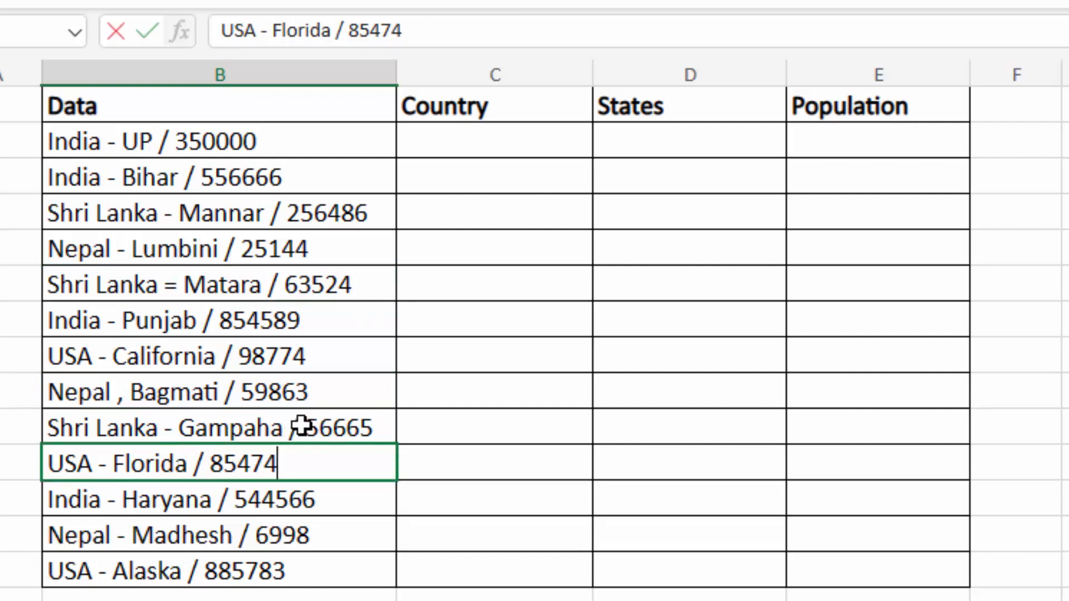
- Replace the slash in the Shri Lanka - Gampaha entry with a period
click(295, 439)
key(F2)
click(304, 429)
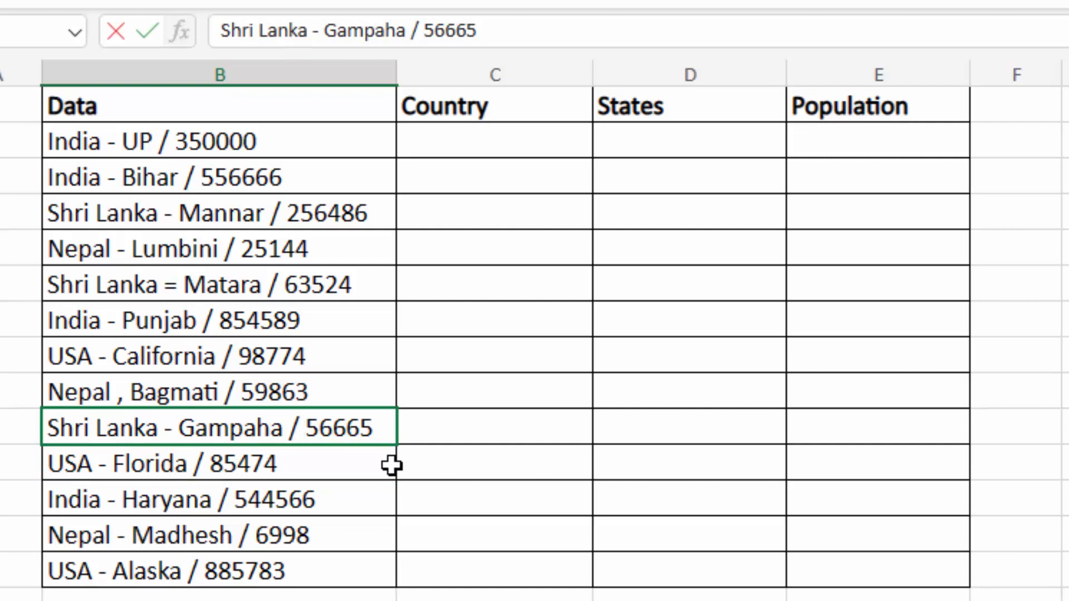
key(BackSpace)
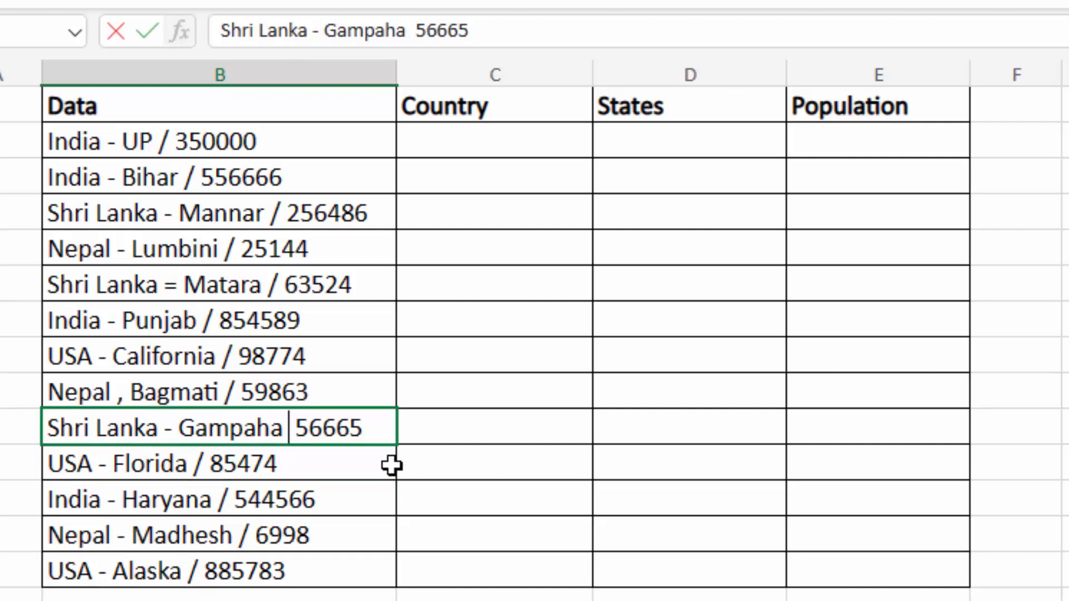
text(,)
key(BackSpace)
text(.)
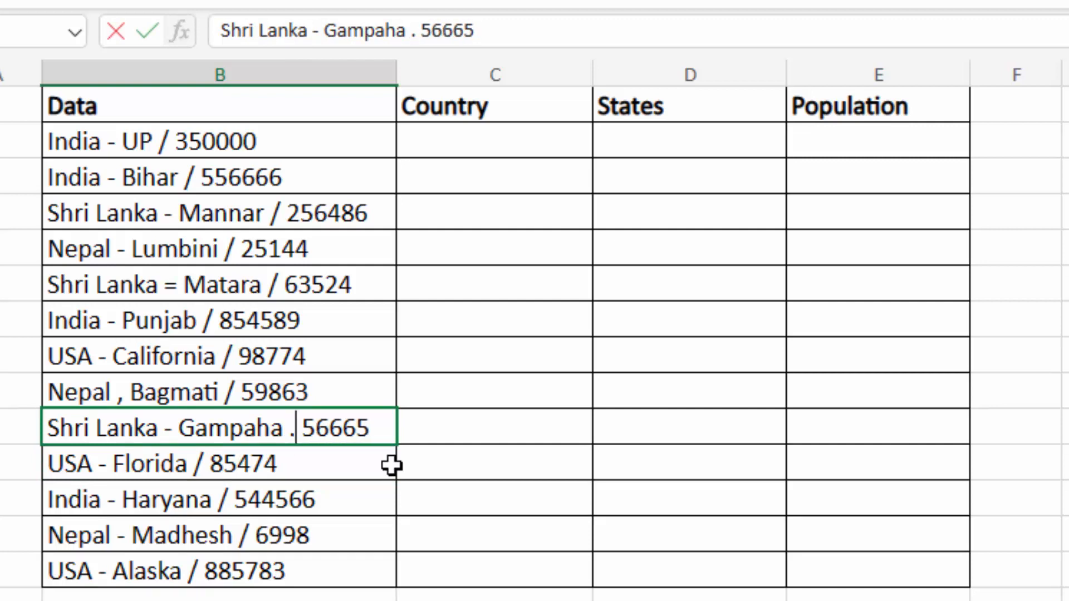
key(Return)
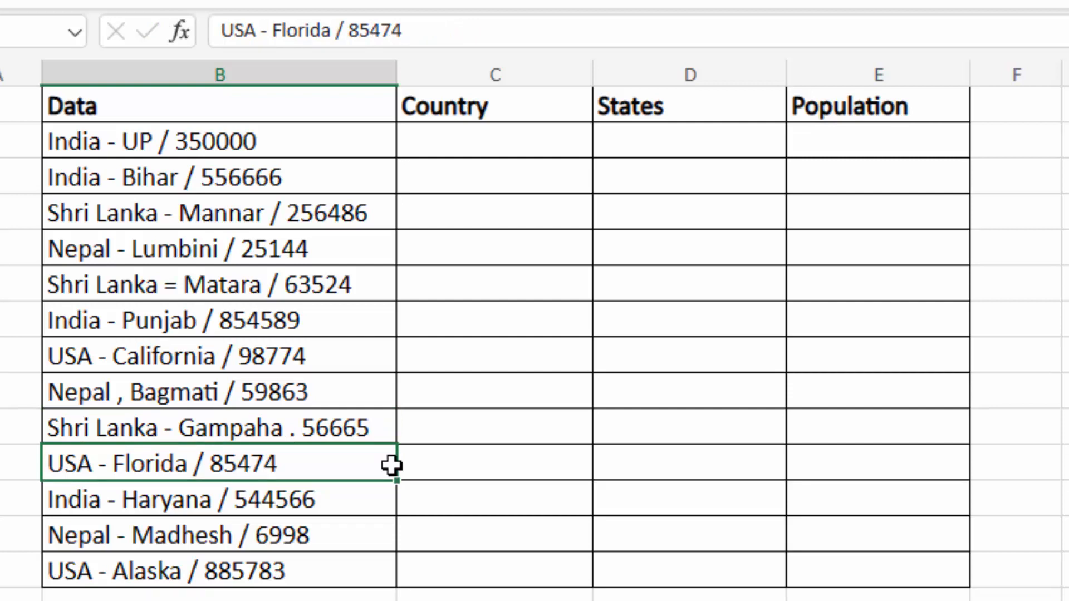
click(452, 148)
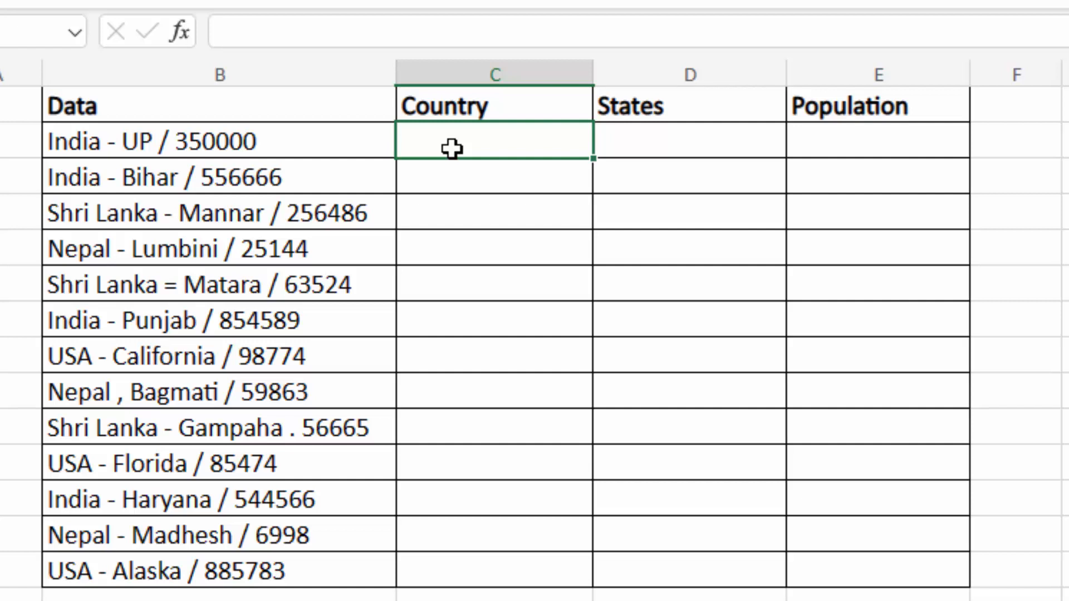
- Enter =TEXTSPLIT(B2," - ") in C2, splitting India from UP / 350000
text(=t)
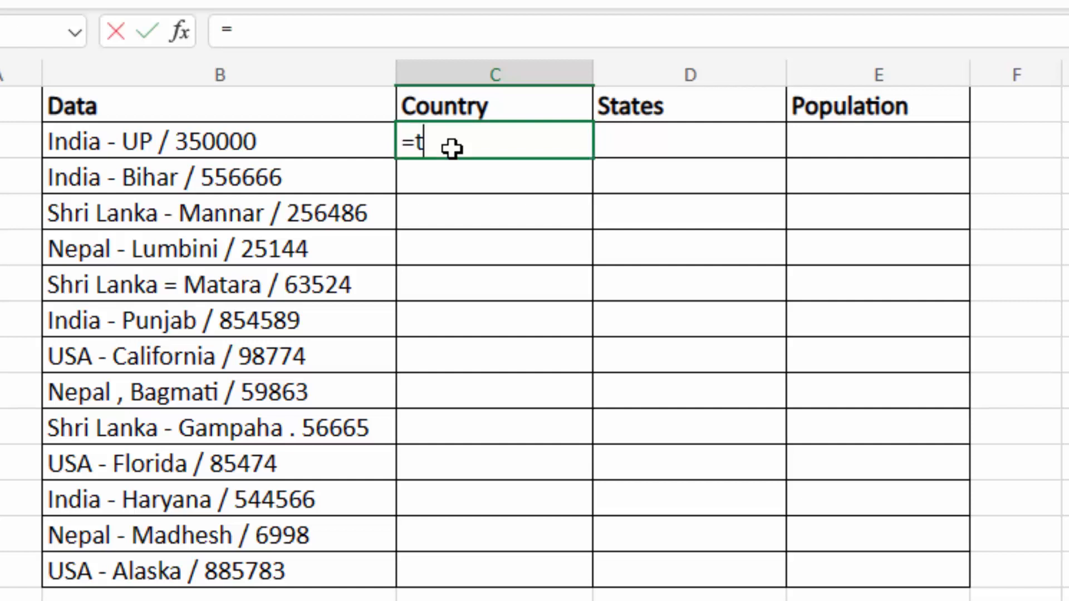
text(ext)
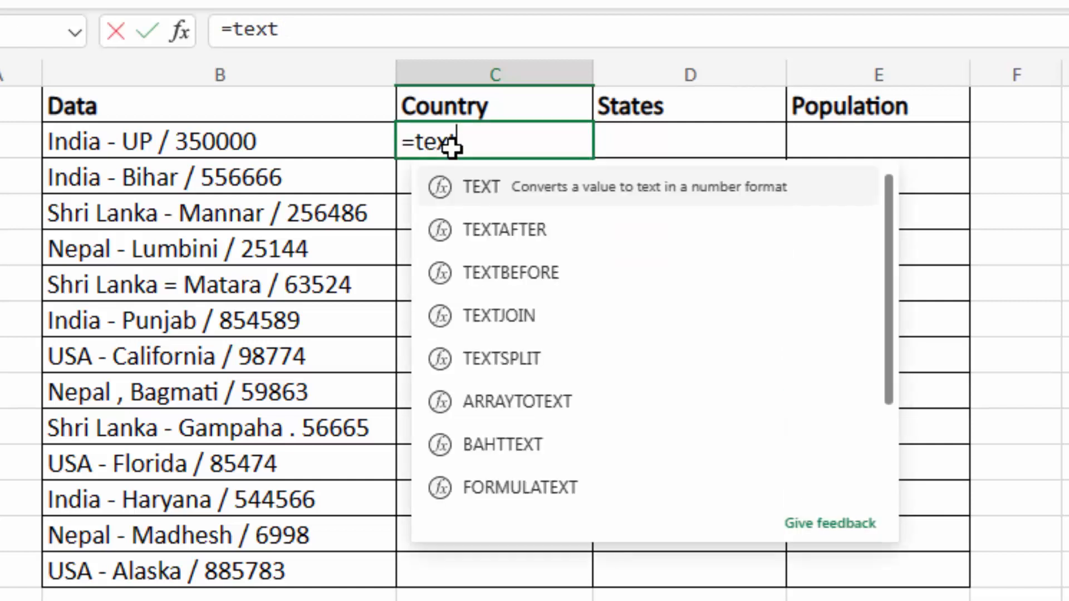
text(split()
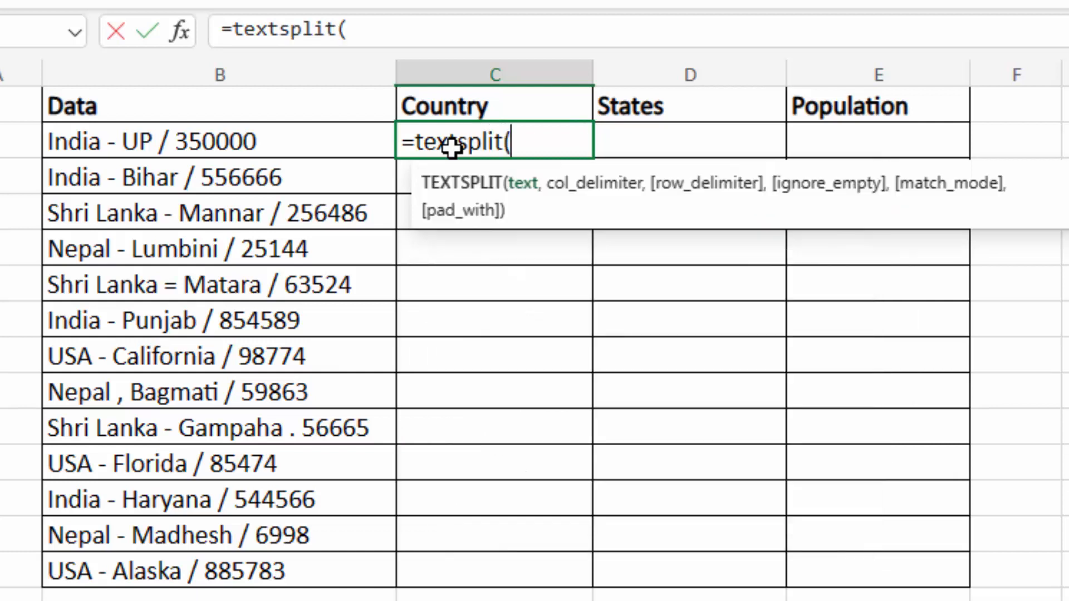
click(235, 143)
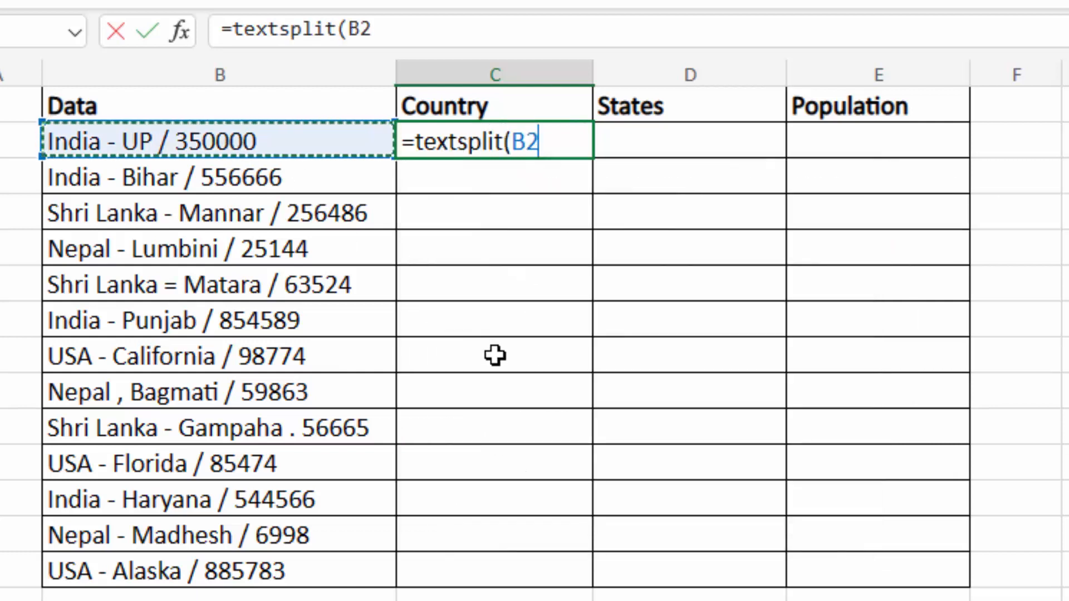
text(,")
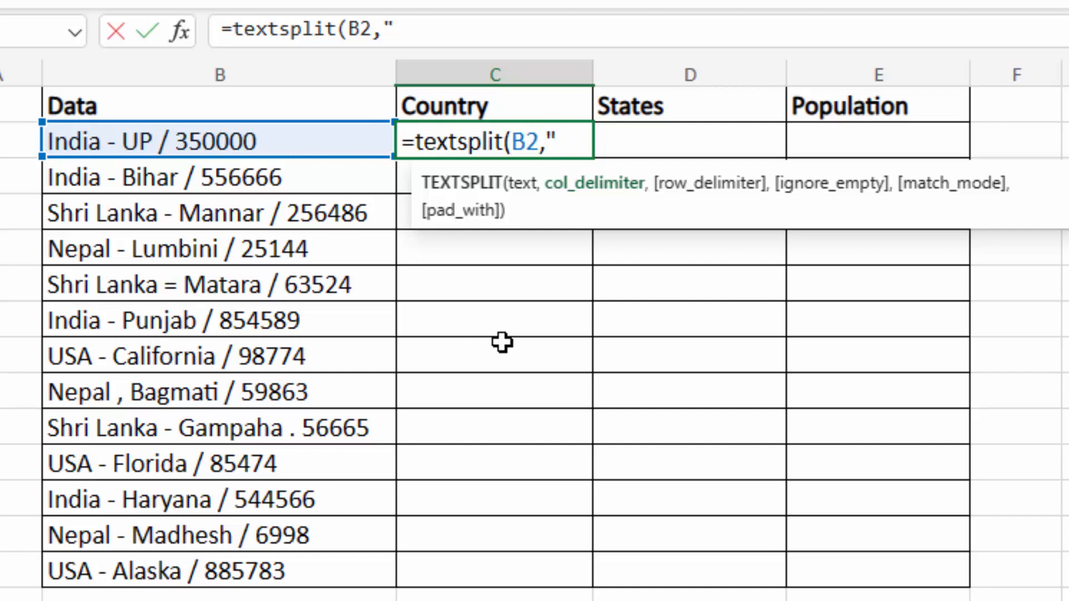
text(- "))
key(Return)
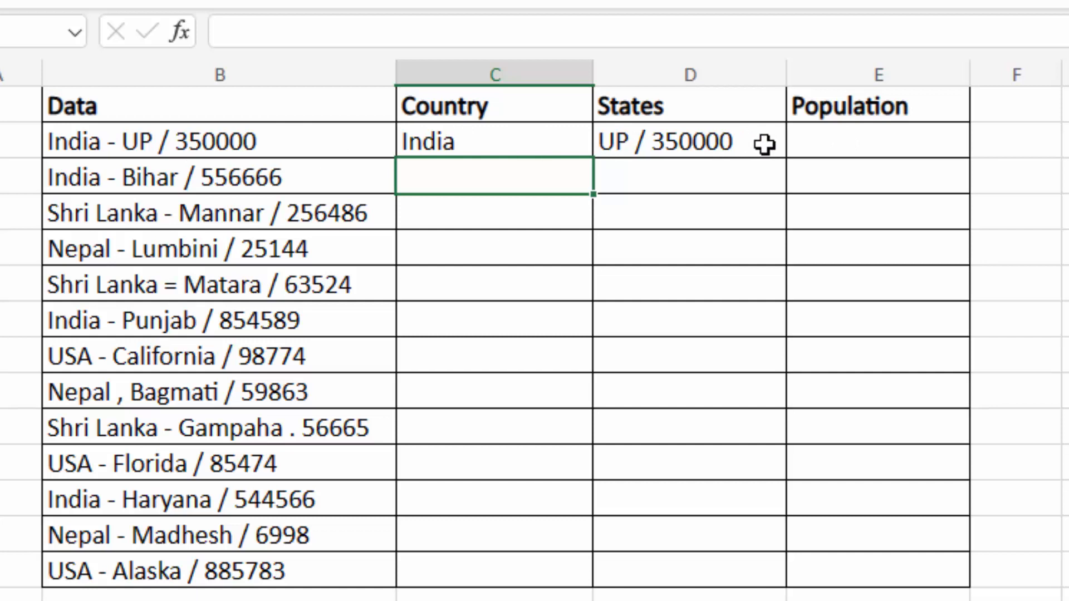
- Change C2's delimiter to the array {" - "," / "," . "," , "," = "}, spilling India, UP, 350000
click(537, 141)
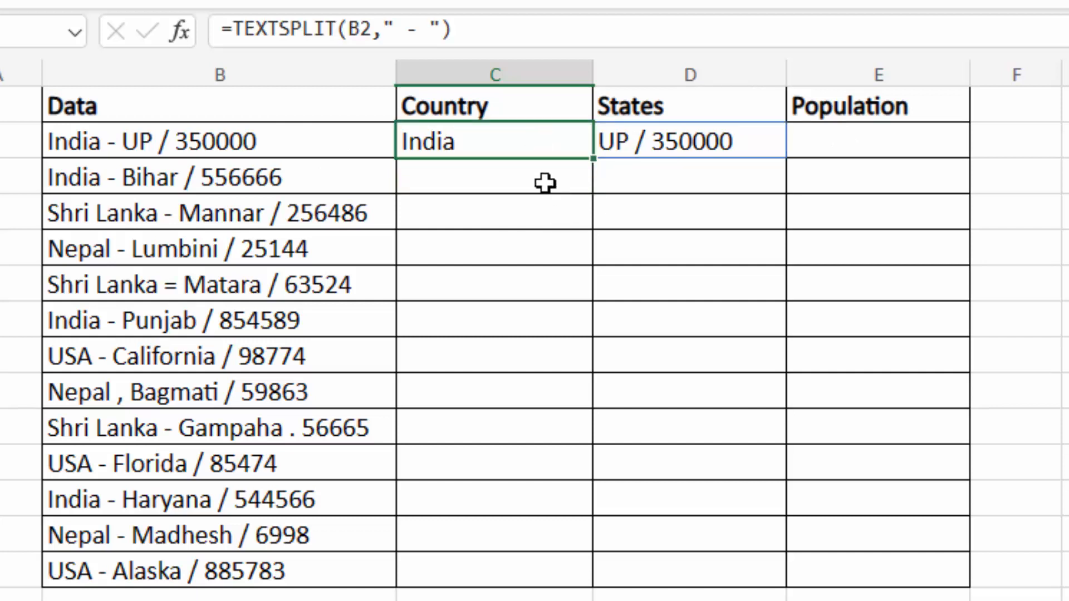
double_click(507, 141)
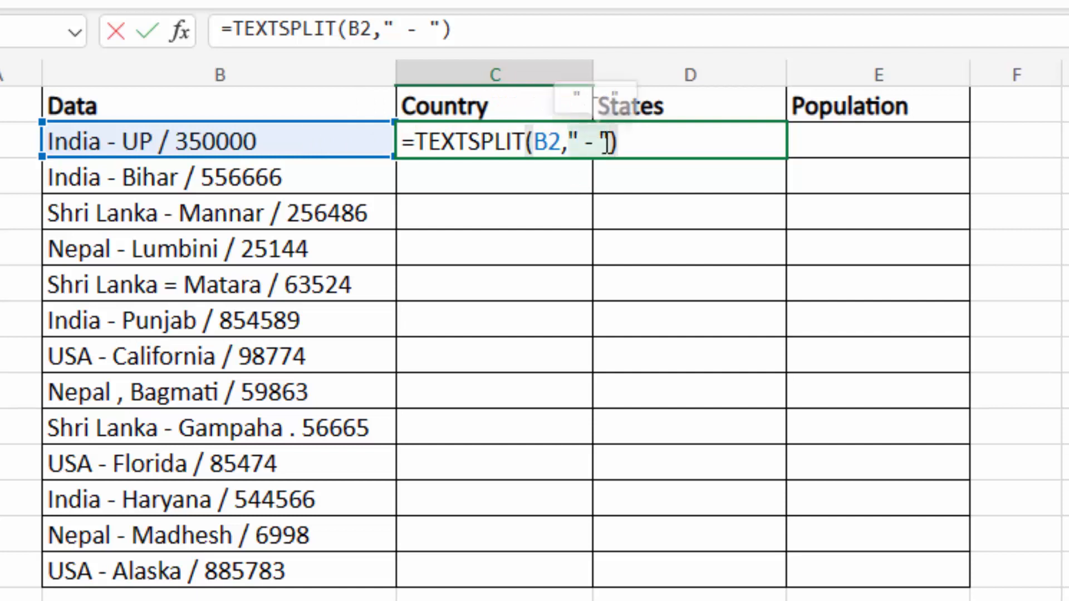
key(BackSpace)
key(BackSpace)
key(BackSpace)
key(BackSpace)
key(BackSpace)
key(BackSpace)
text({)
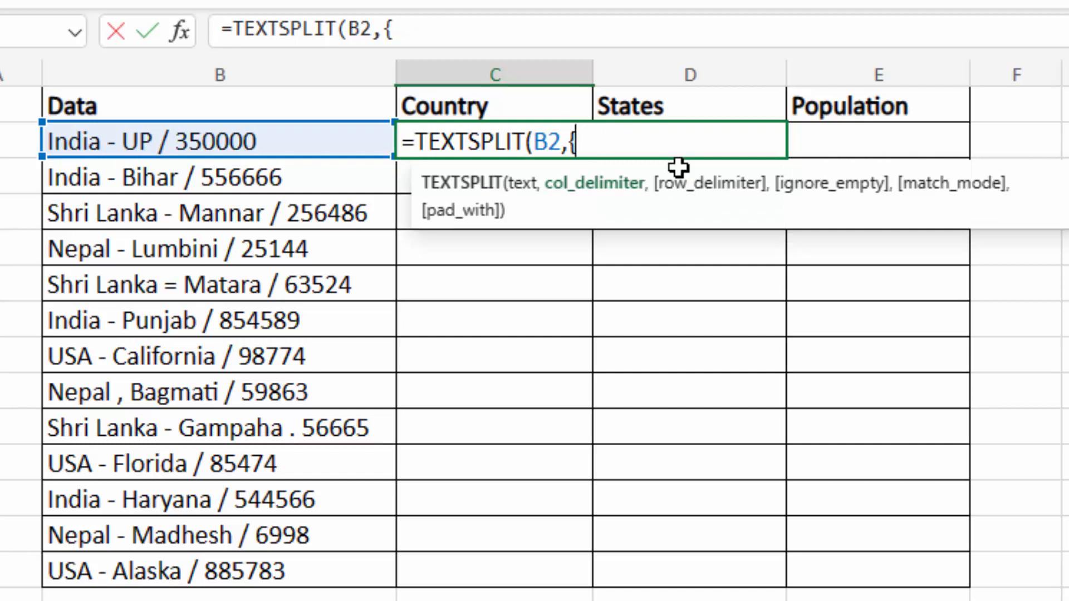
text(" - "," / ")
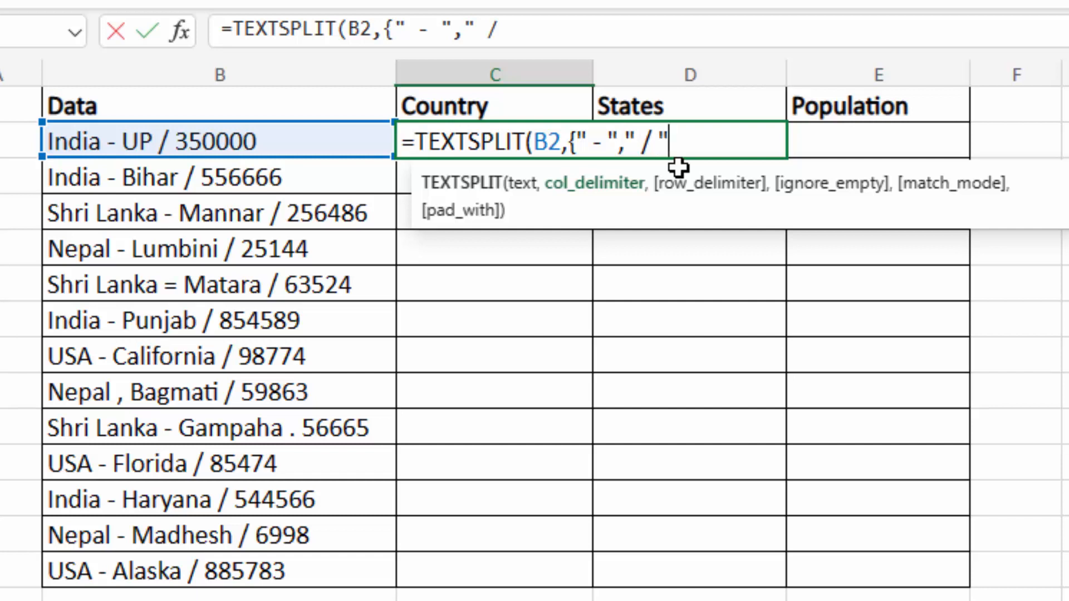
text(," . ",")
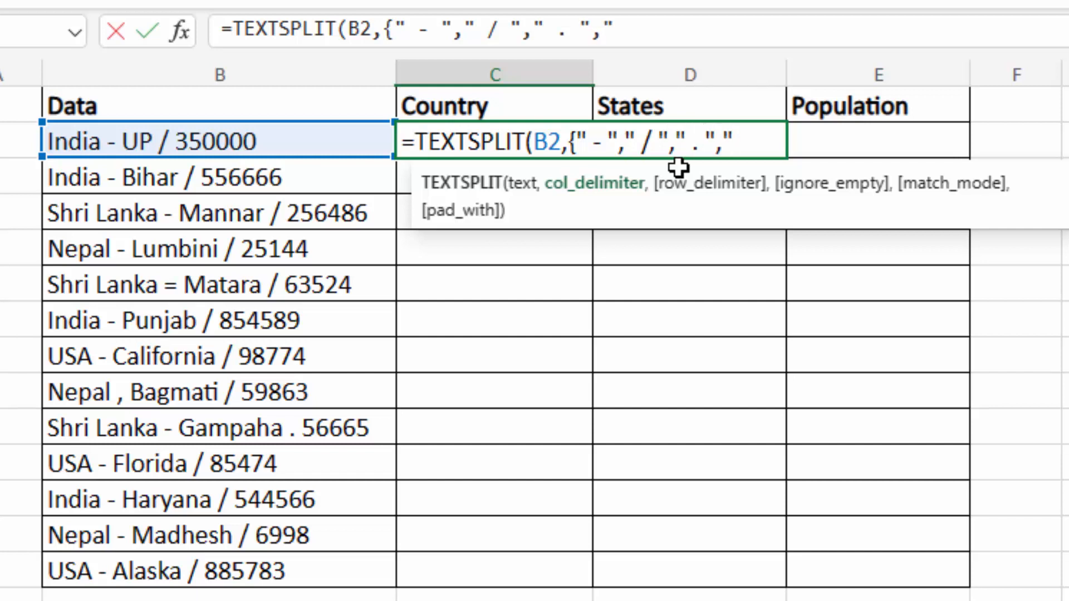
text( , "," =)
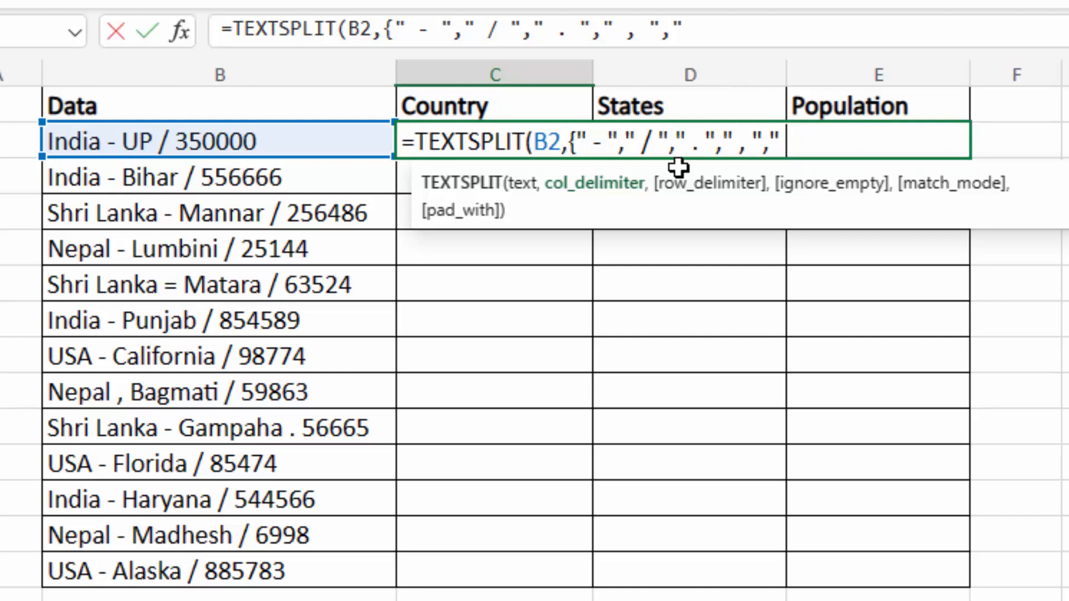
text( ")
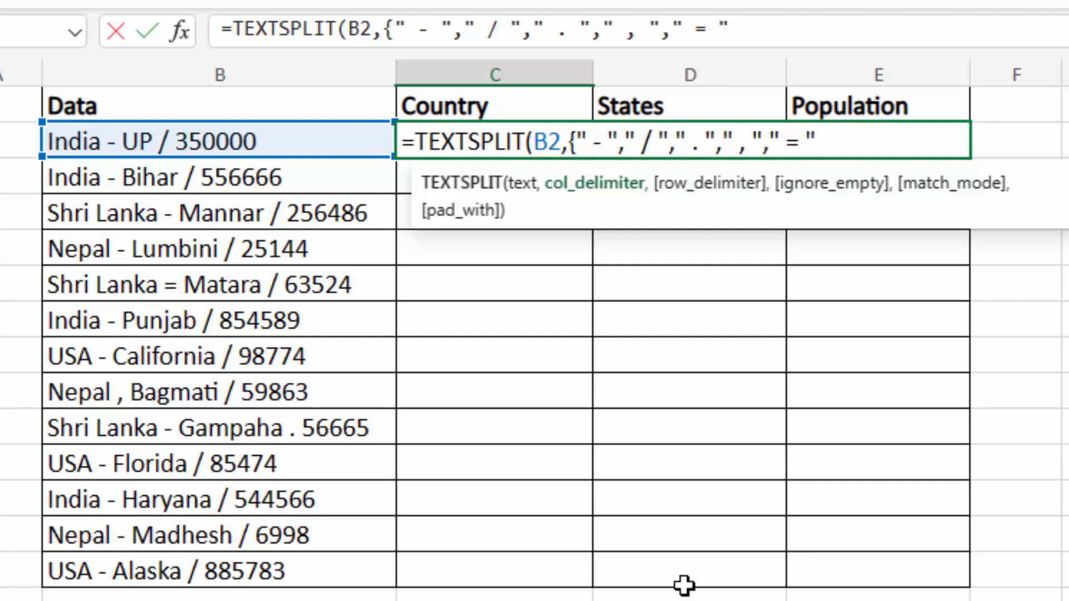
text(}))
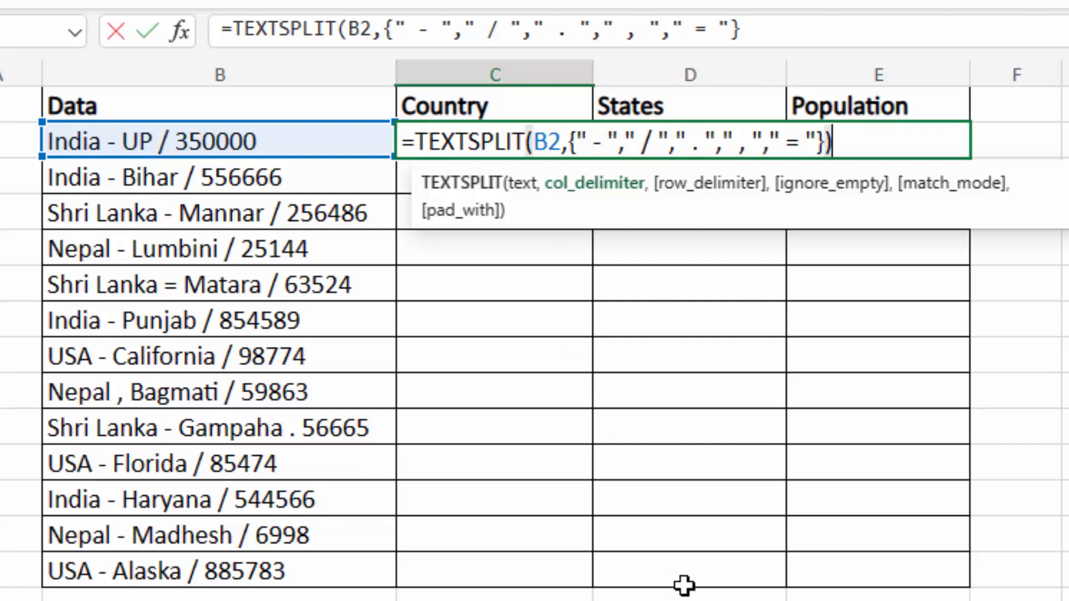
key(Return)
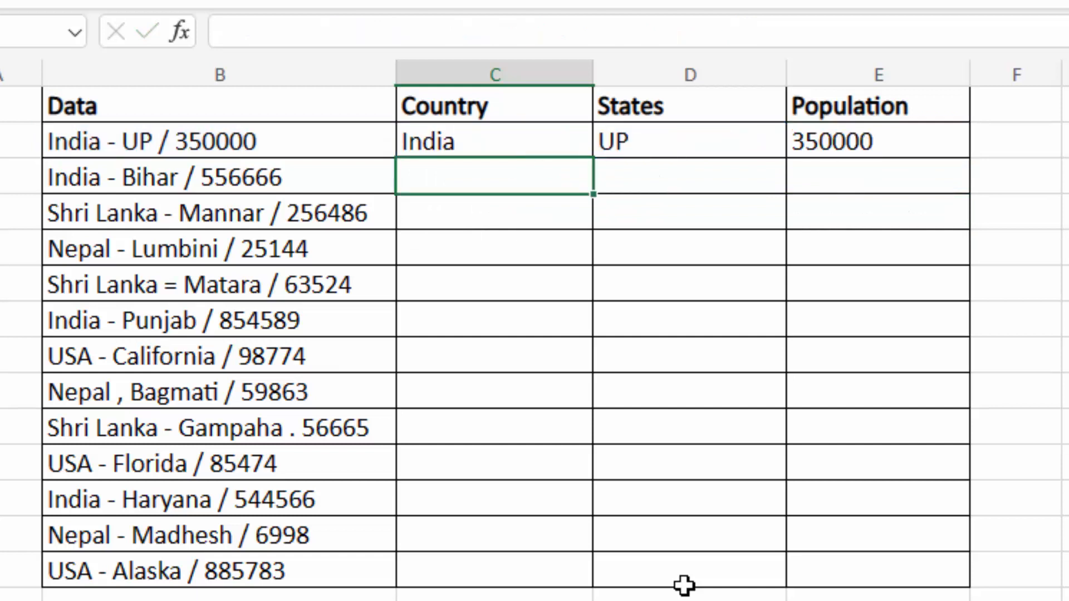
- Fill C2's split formula down to row 14, check the results, then undo it
click(557, 149)
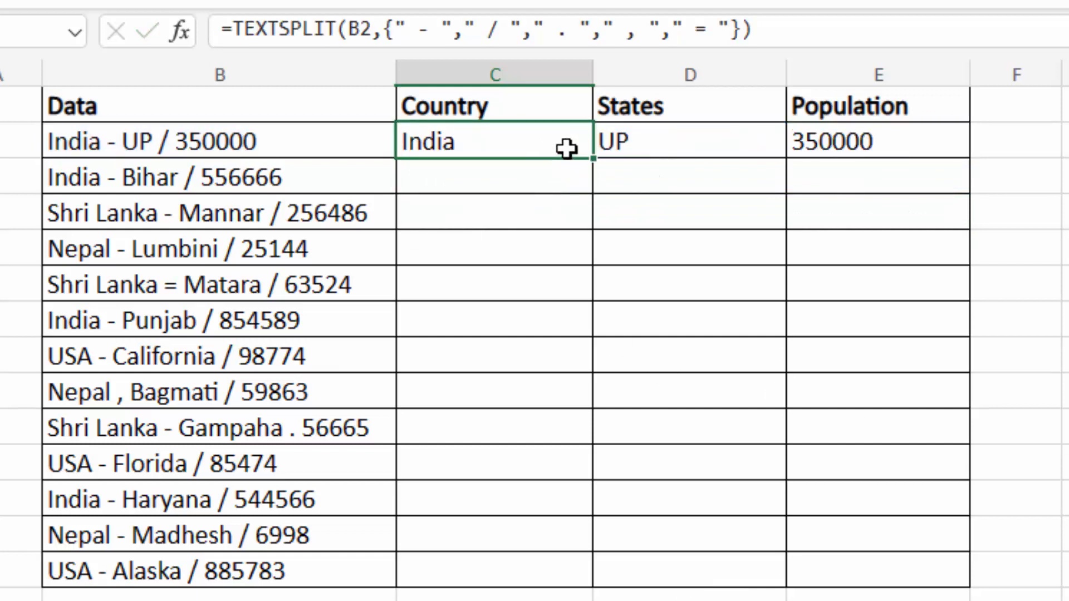
drag(591, 157, 806, 556)
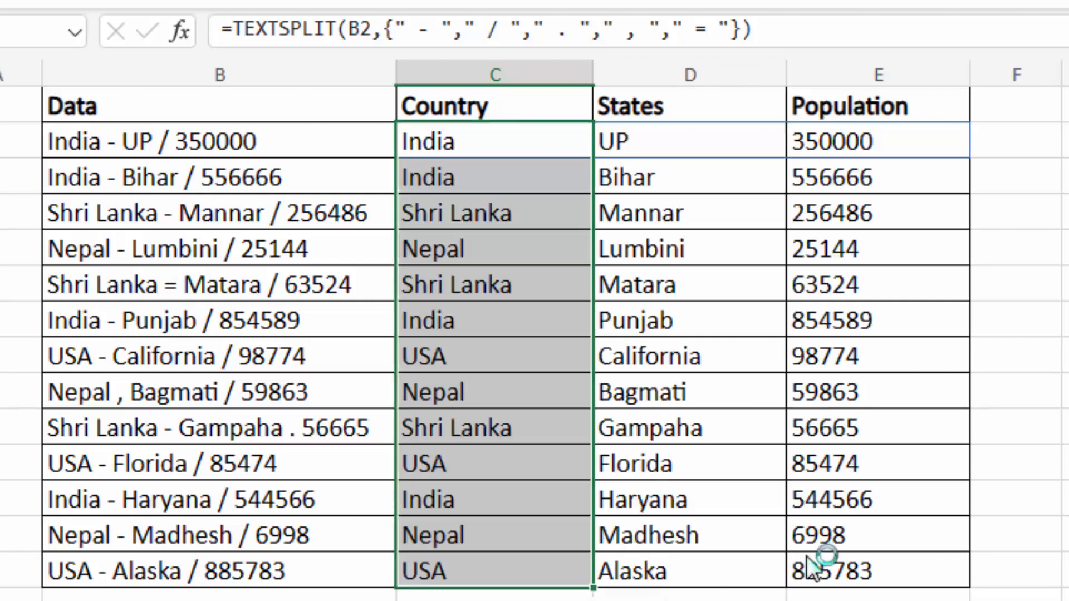
click(675, 359)
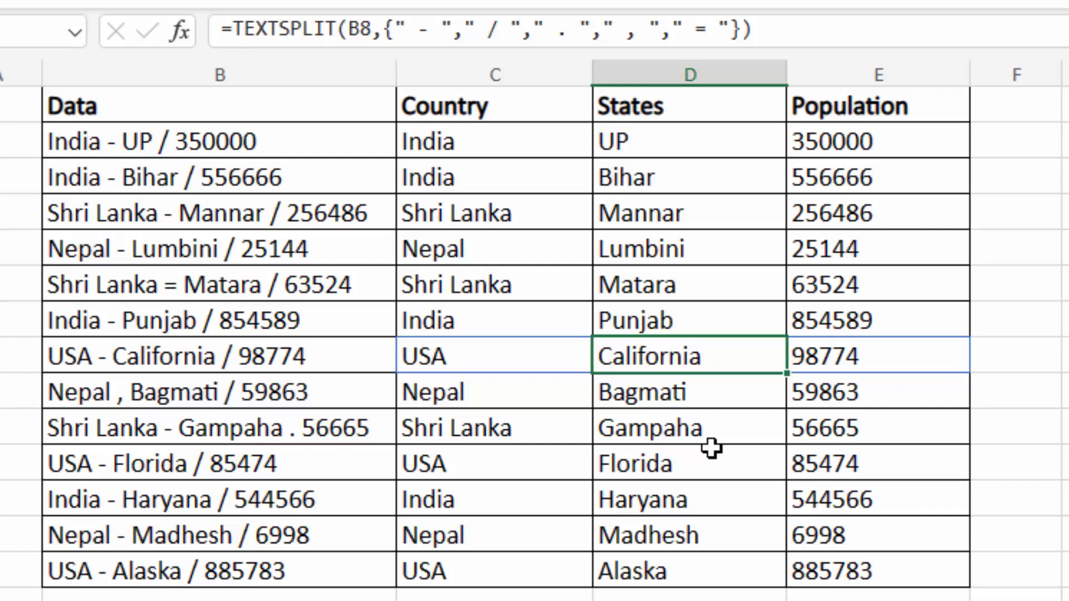
key(ctrl+z)
key(ctrl+z)
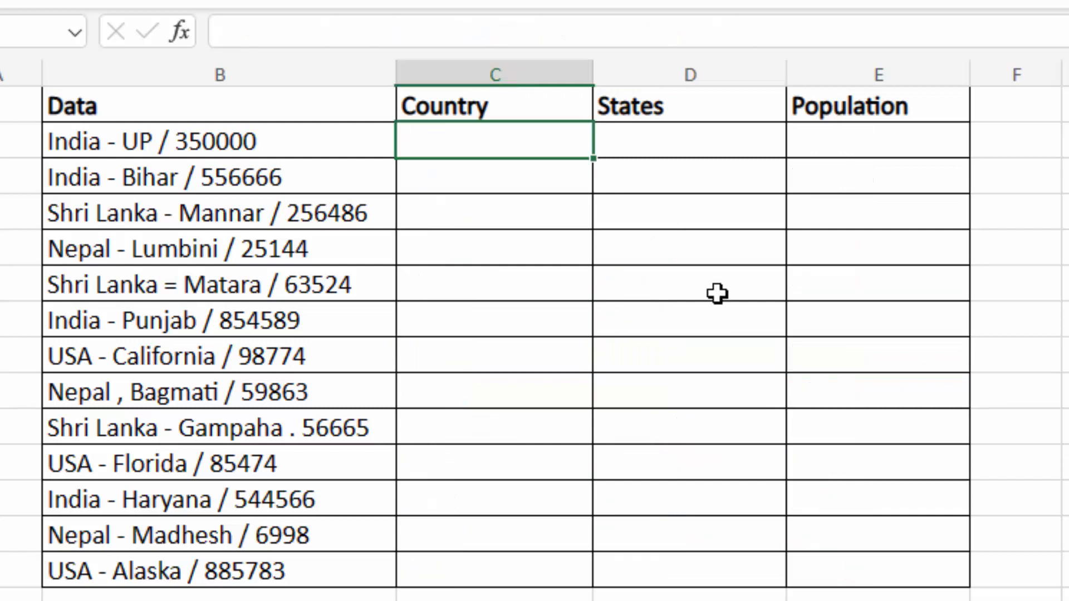
click(235, 219)
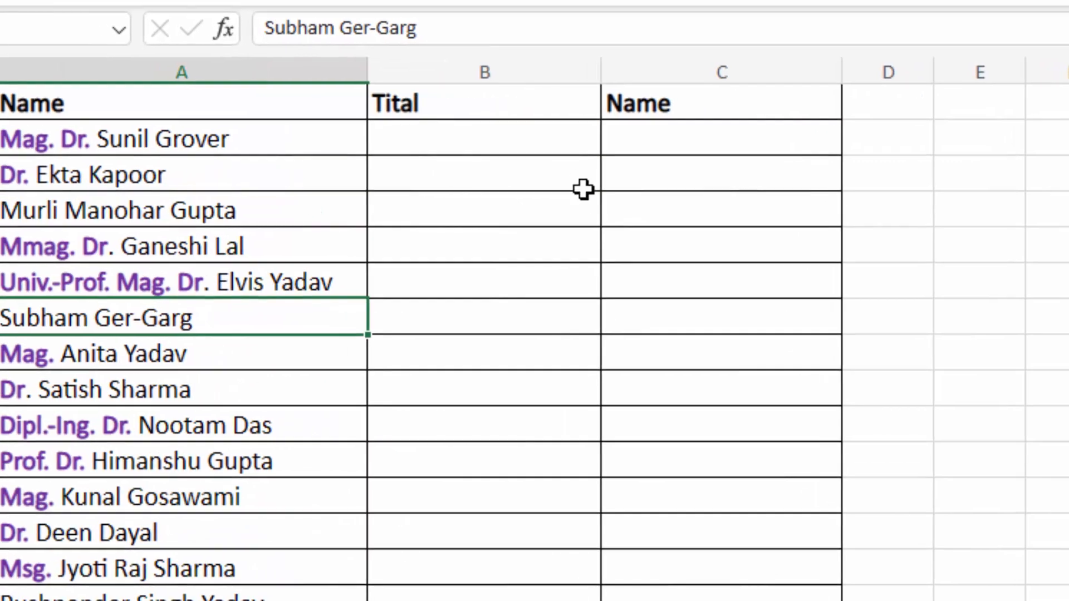
- Correct the B1 header spelling from Tital to Title
click(513, 138)
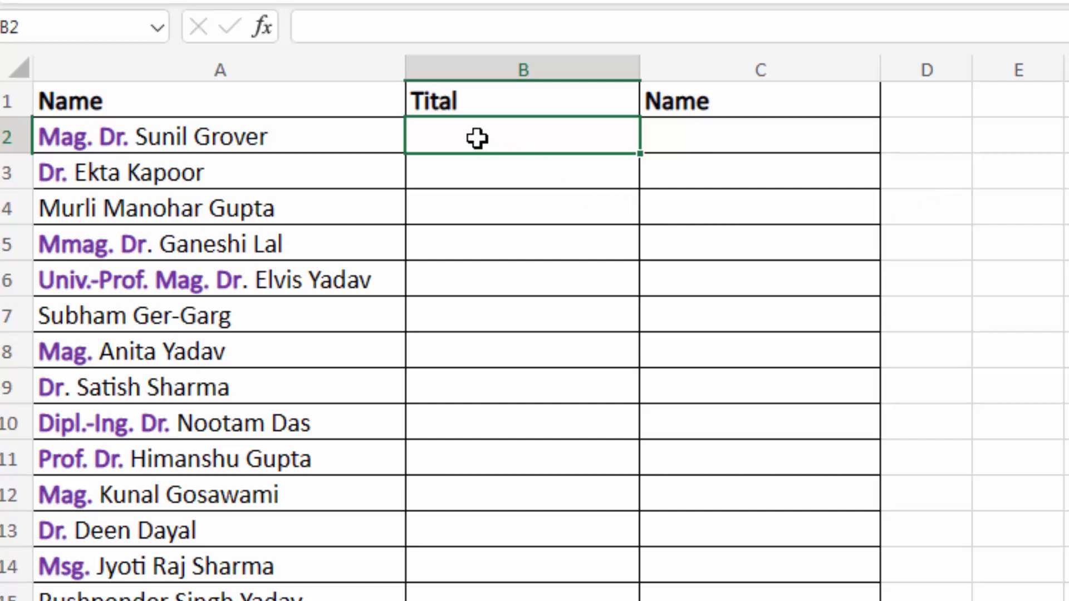
click(446, 105)
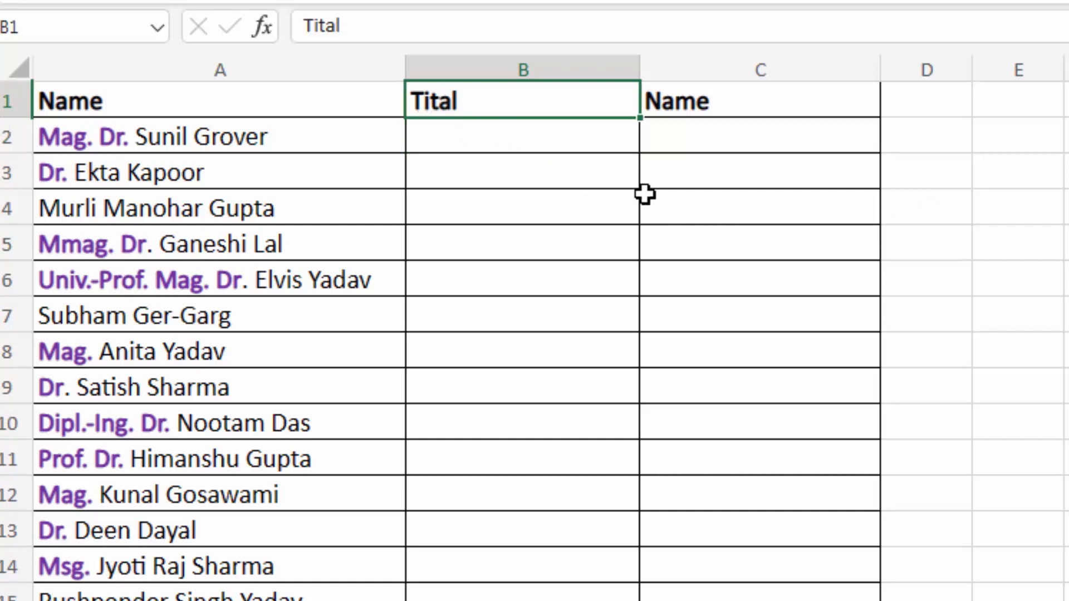
text(Title)
key(Return)
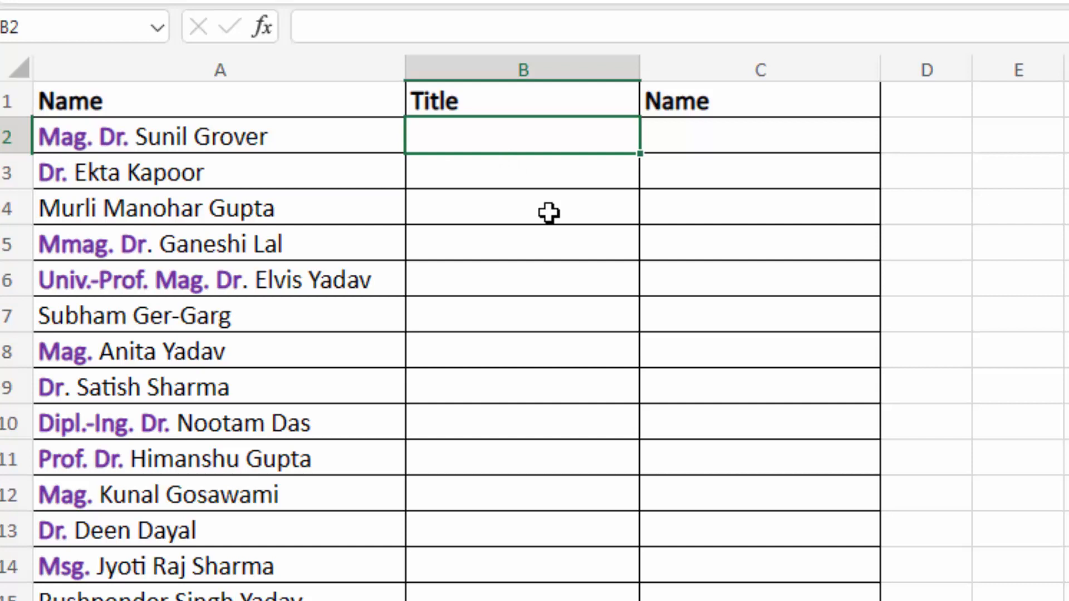
text(=textsplit()
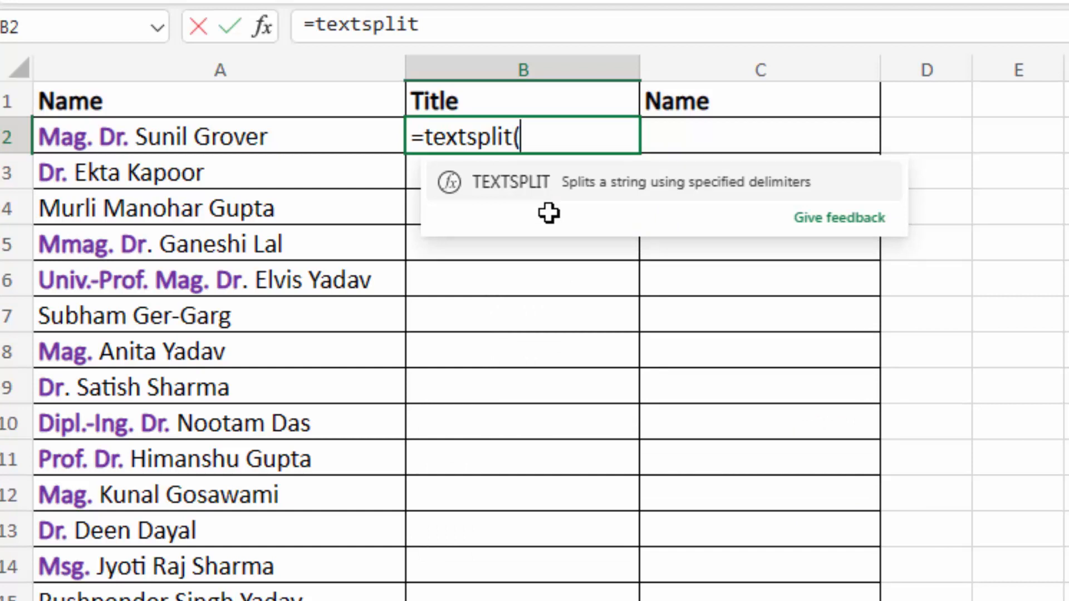
click(178, 137)
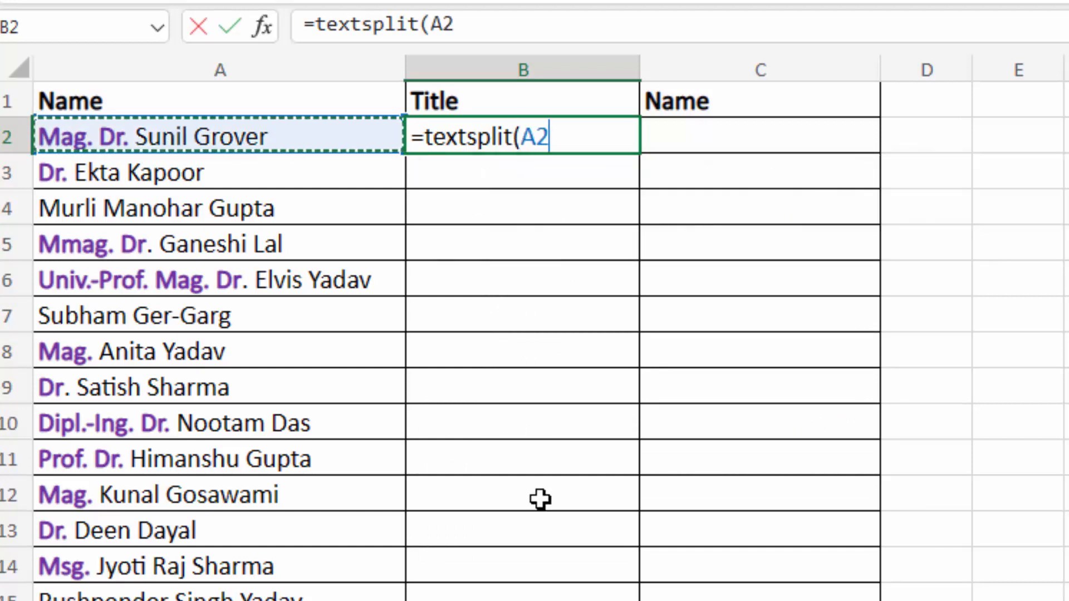
text(,")
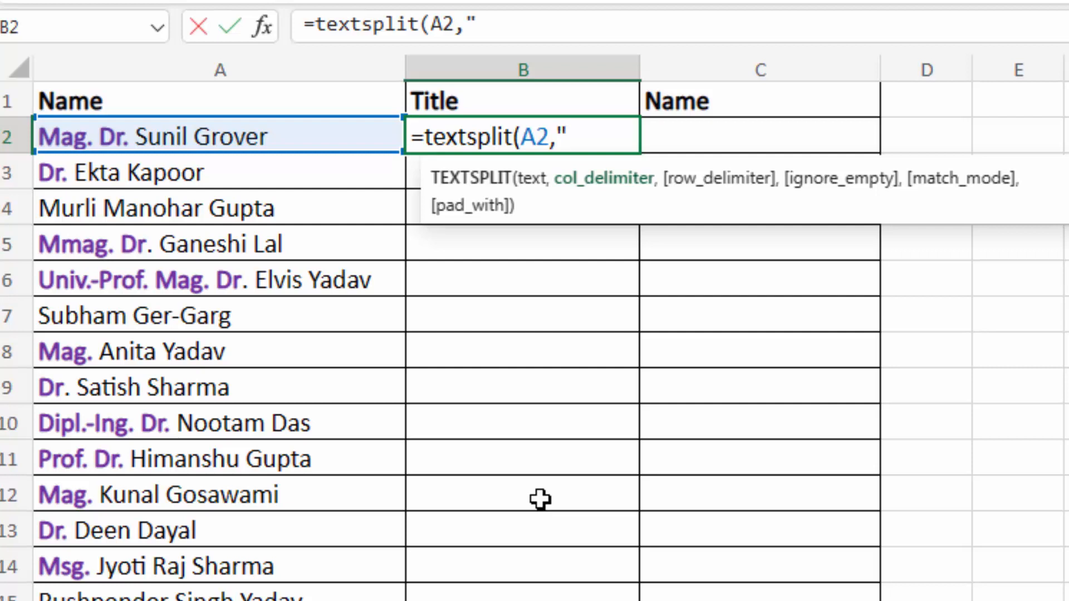
text(. ")
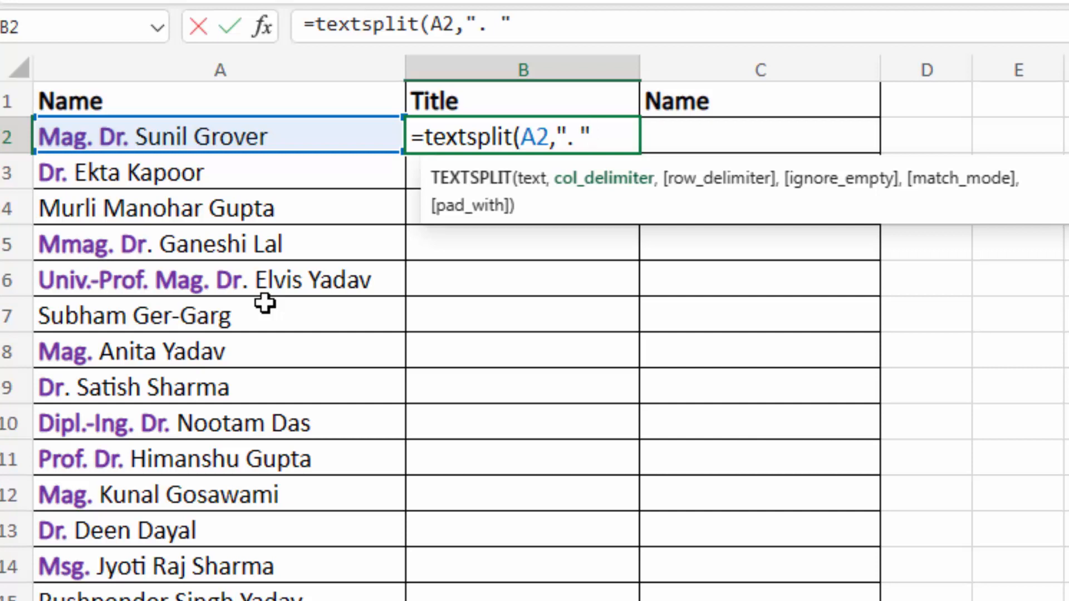
text())
key(Return)
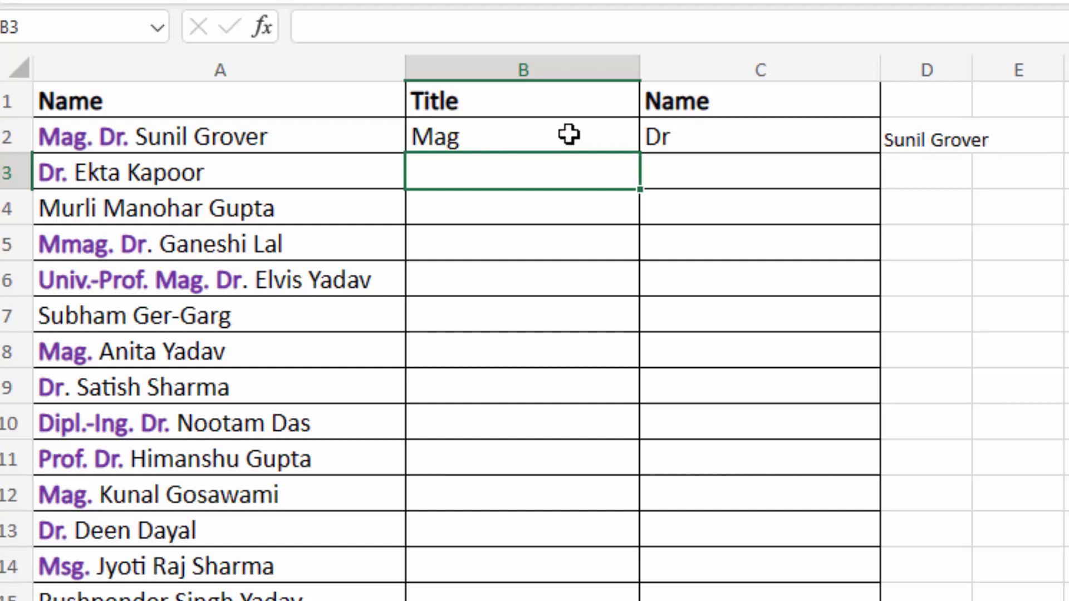
click(548, 135)
drag(640, 157, 646, 315)
click(482, 200)
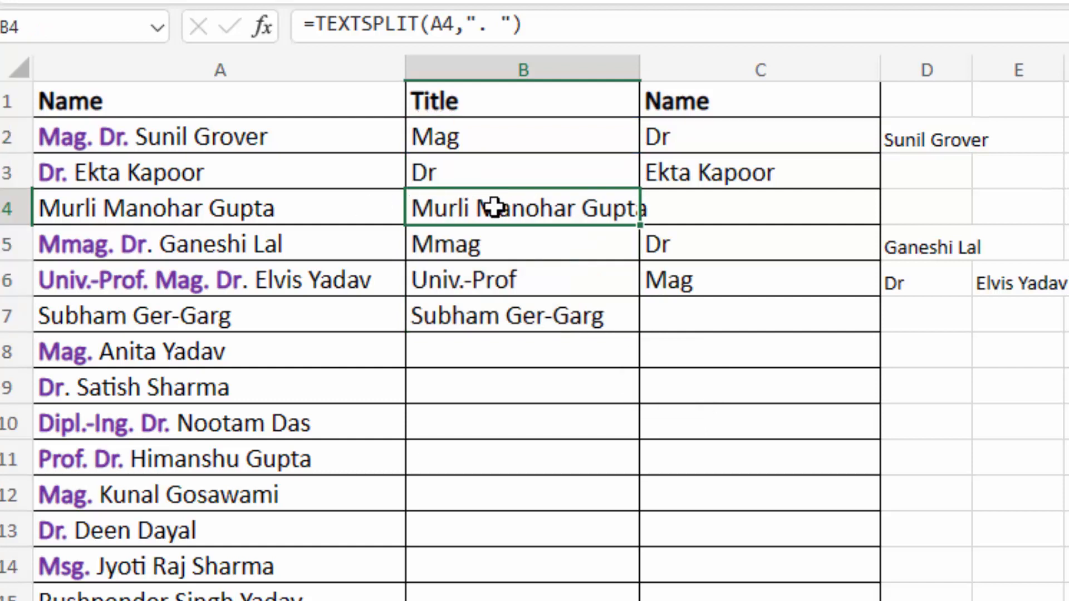
click(489, 141)
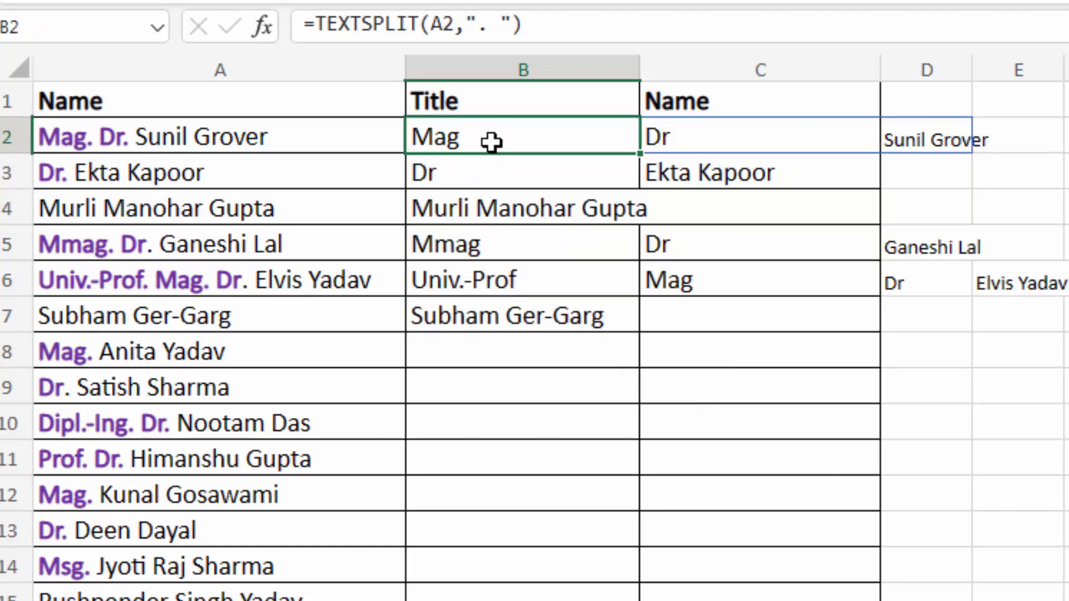
key(F2)
mouse_move(613, 139)
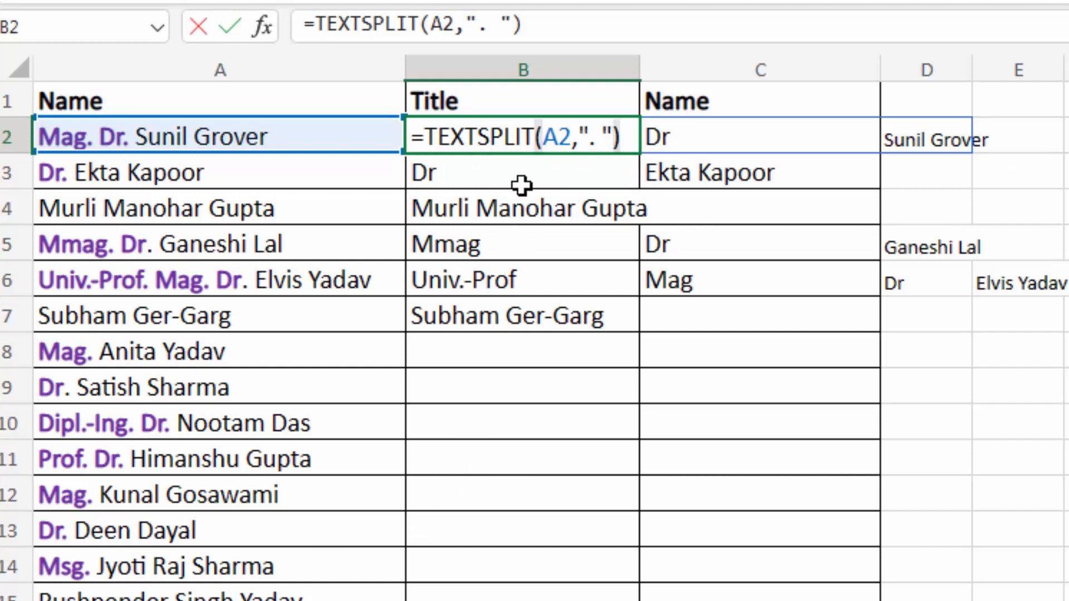
key(ctrl+Return)
drag(527, 130, 527, 408)
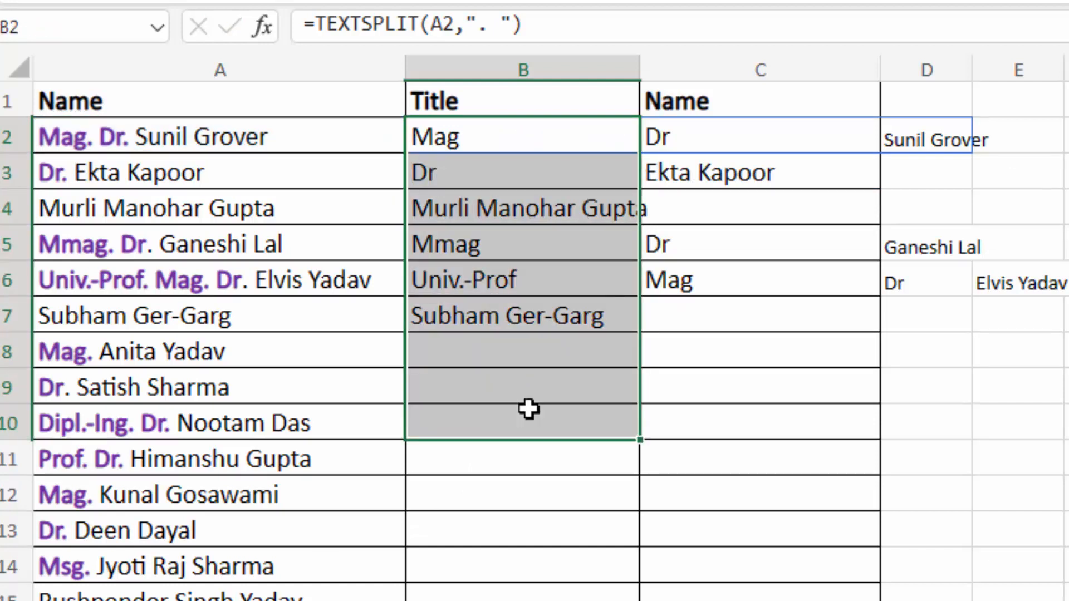
key(Delete)
click(527, 127)
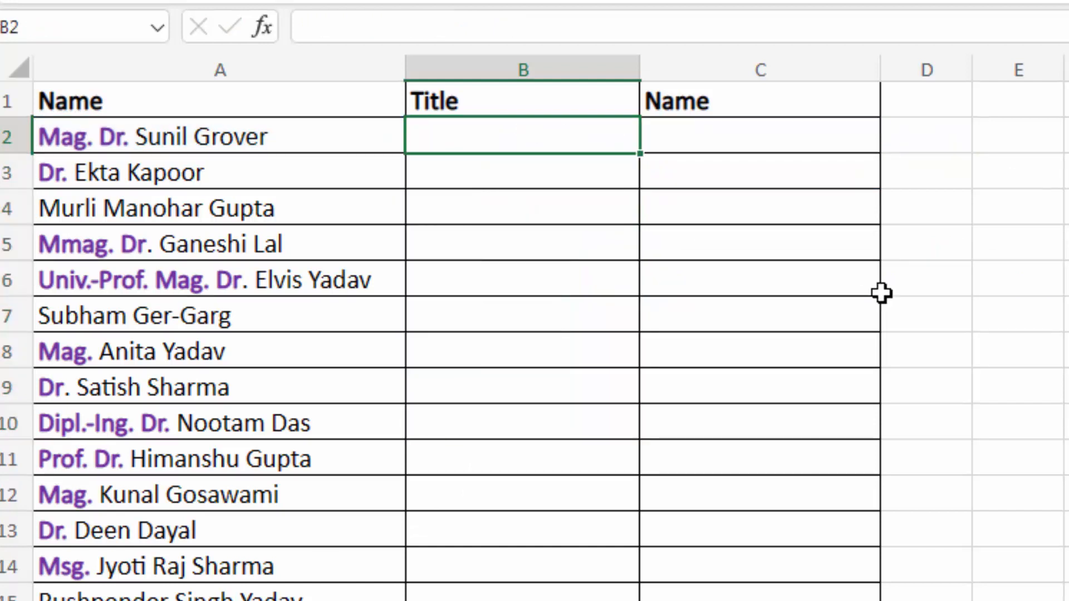
- Enter =TEXTBEFORE(A2,". ") in B2 to extract the title Mag
text(=text)
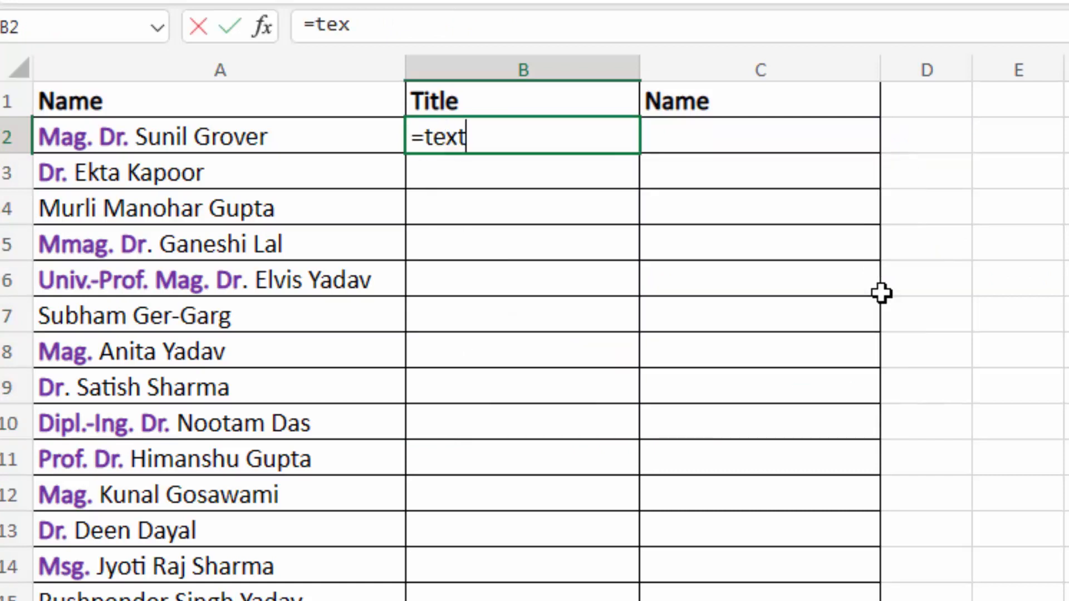
text(before()
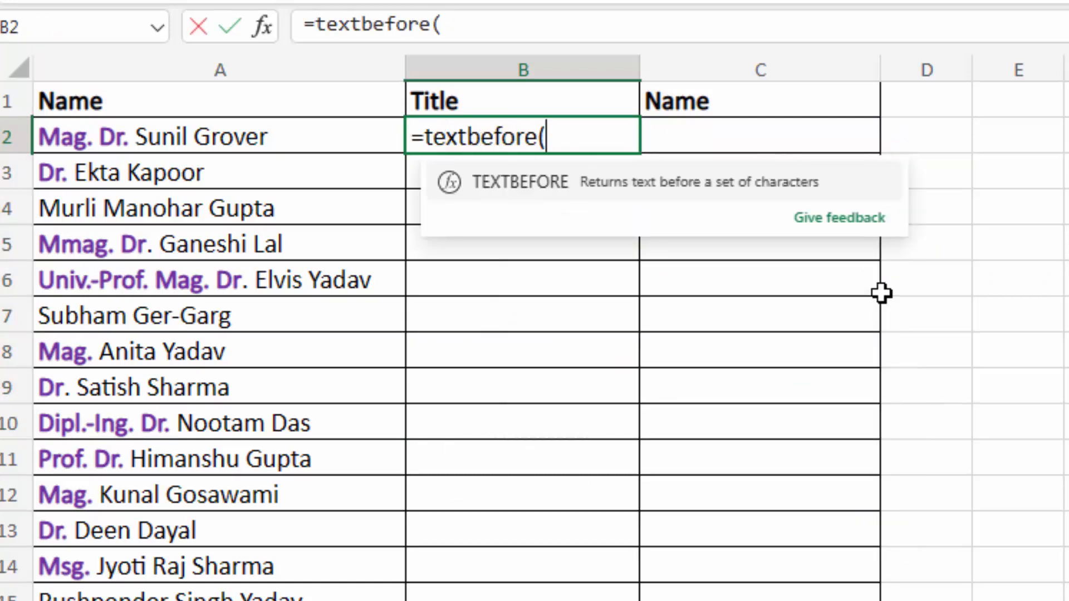
click(176, 128)
text(,)
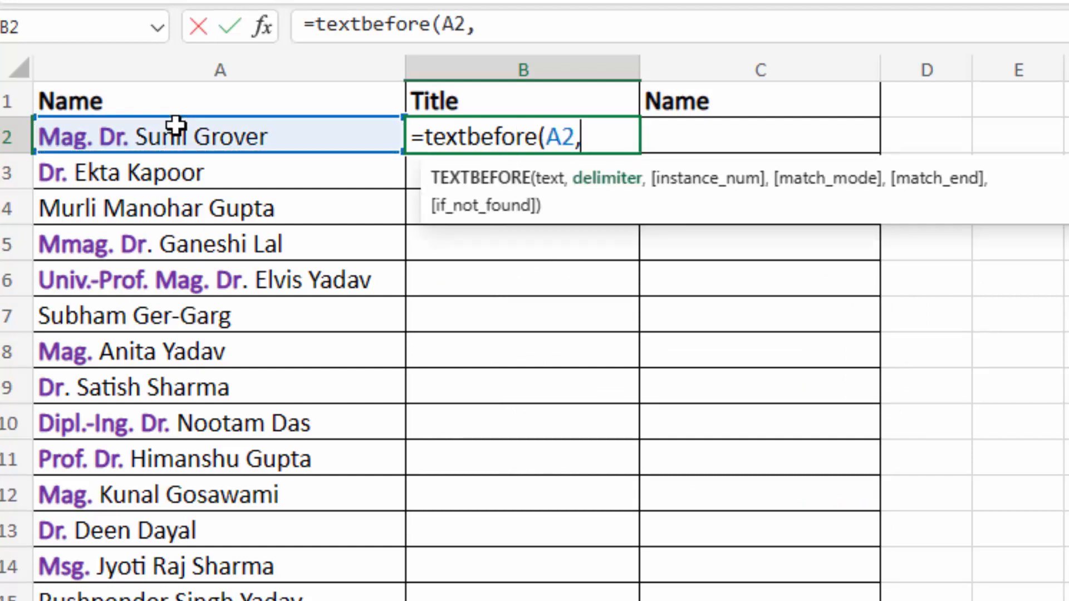
text(". ")
text())
key(Return)
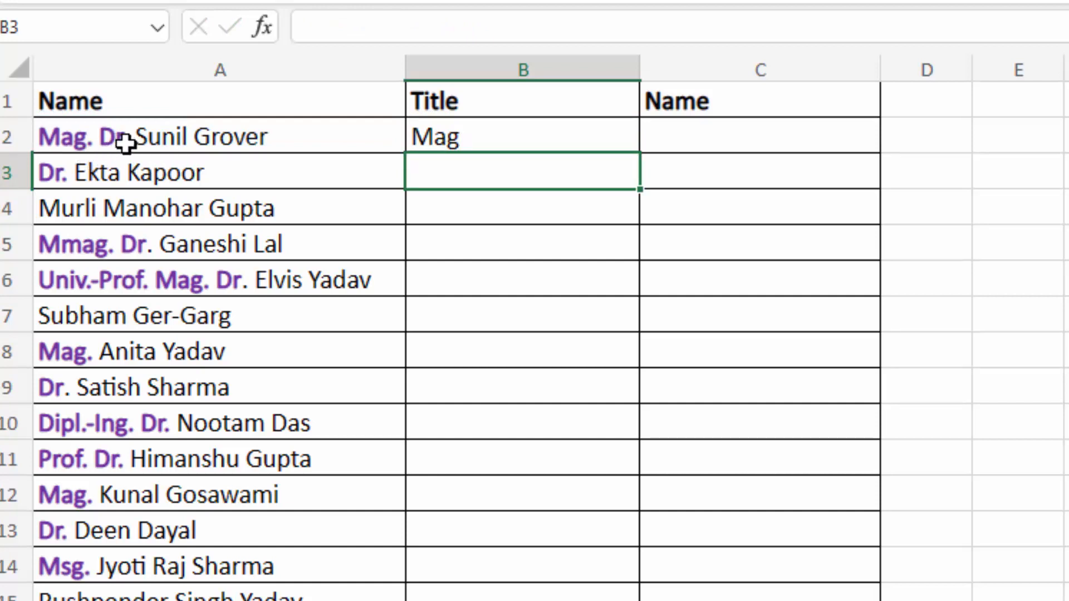
click(478, 129)
- Change B2's formula to =TEXTBEFORE(A2,". ",2) so it returns Mag. Dr
double_click(478, 129)
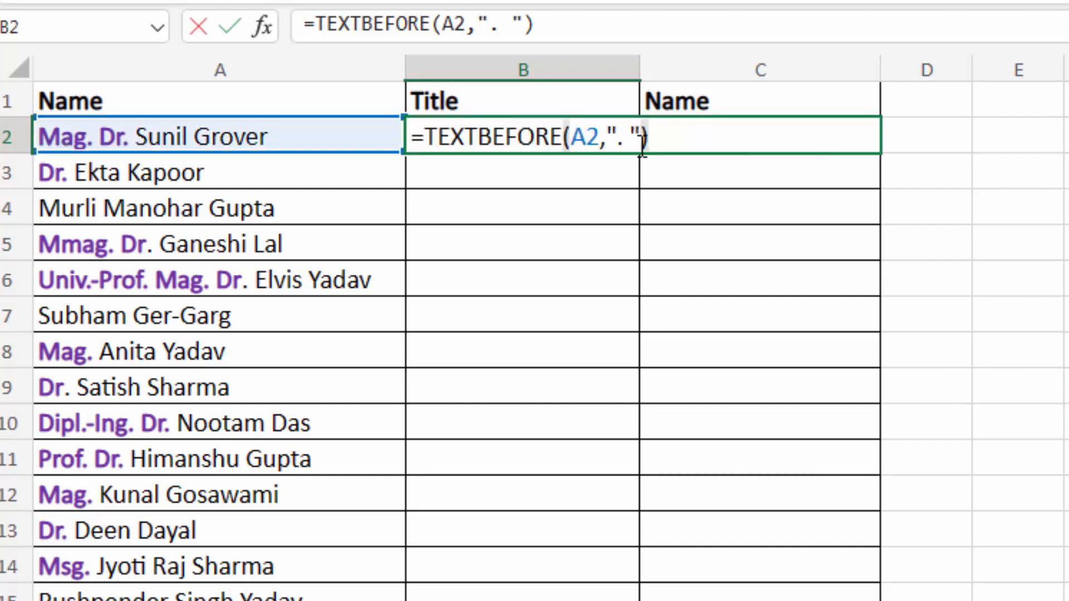
key(BackSpace)
text(,)
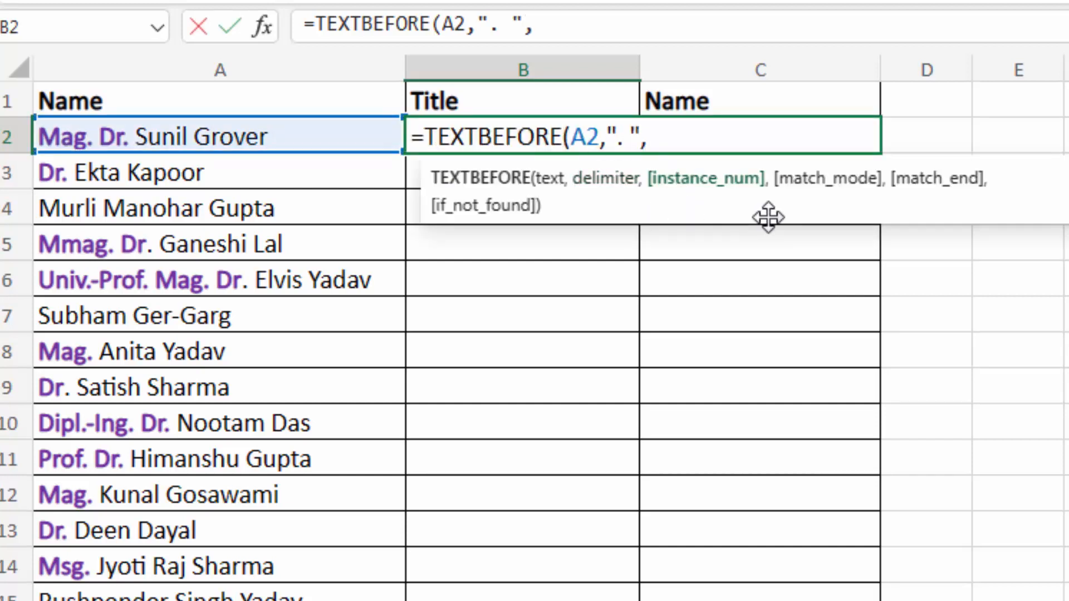
text(2))
key(Return)
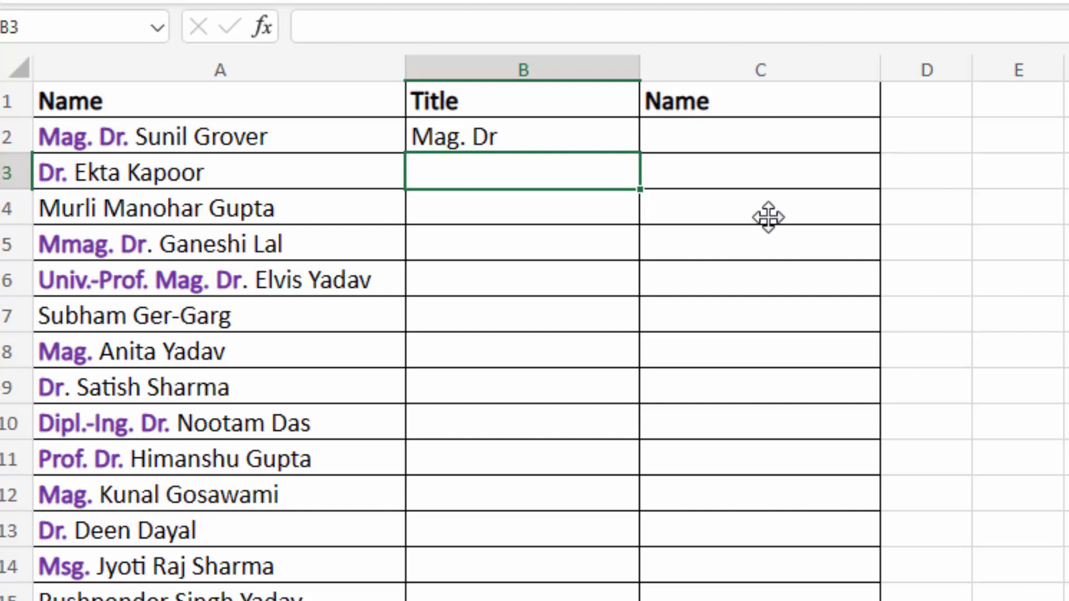
- Copy the B2 formula down to B4 and check the #N/A result in B3
click(602, 137)
drag(639, 156, 640, 191)
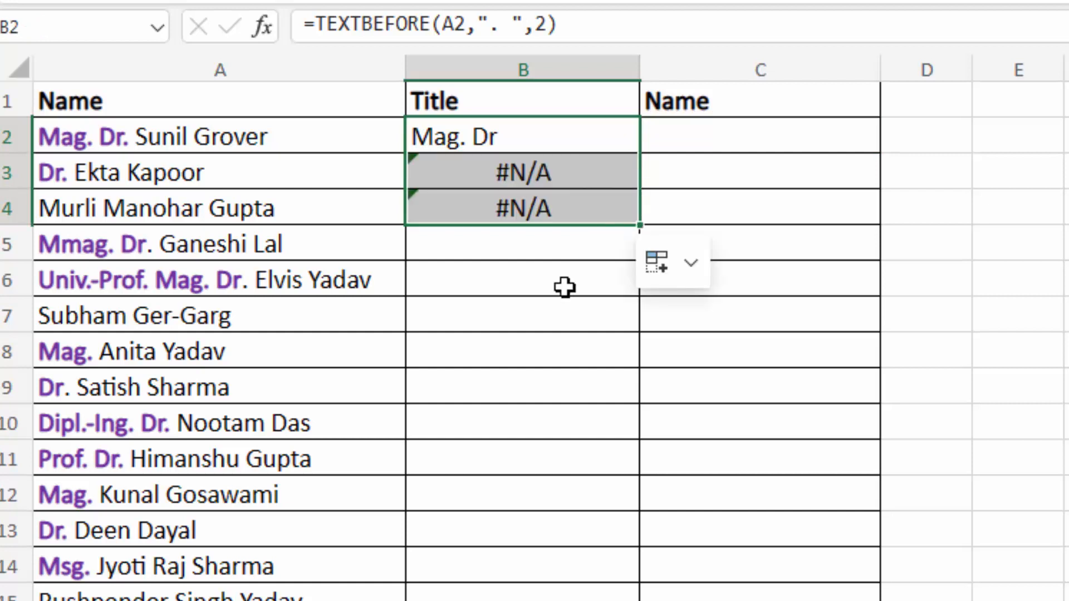
click(523, 169)
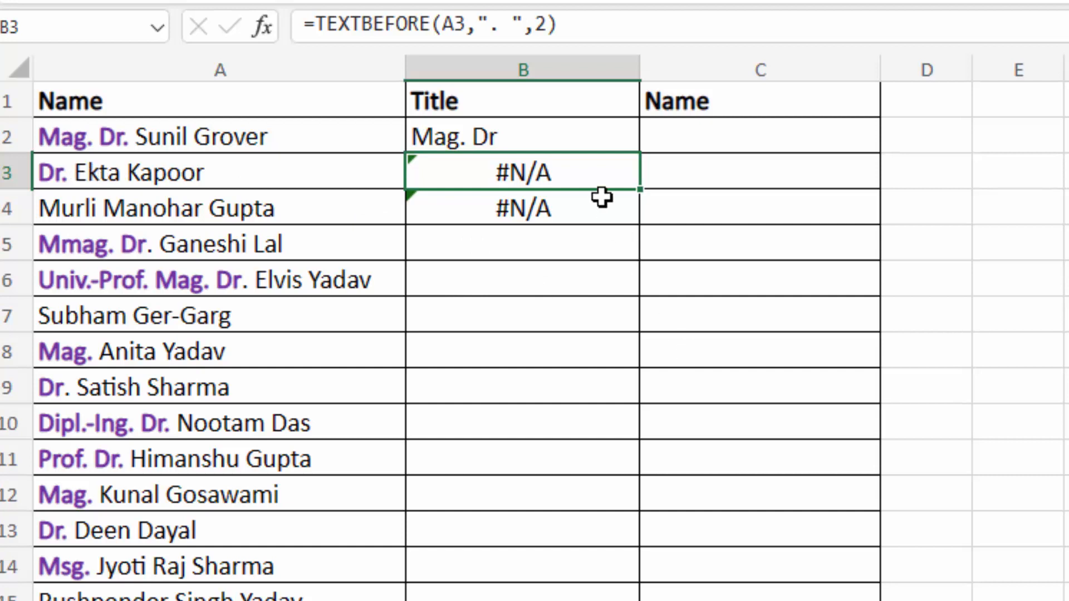
click(545, 141)
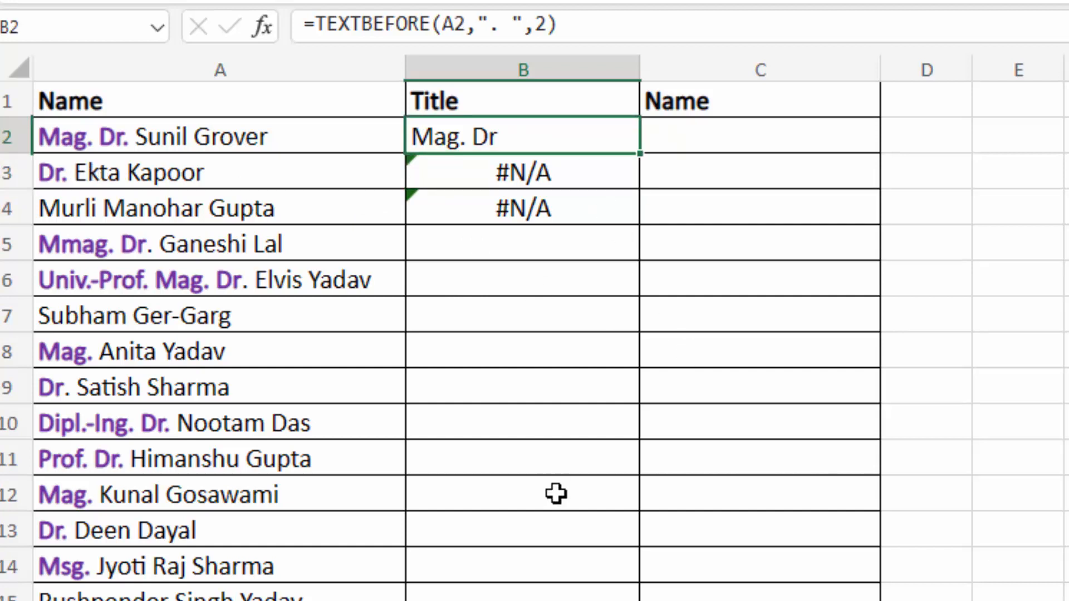
- Add match-to-end to B2's formula: =TEXTBEFORE(A2,". ",2,,1)
key(F2)
key(BackSpace)
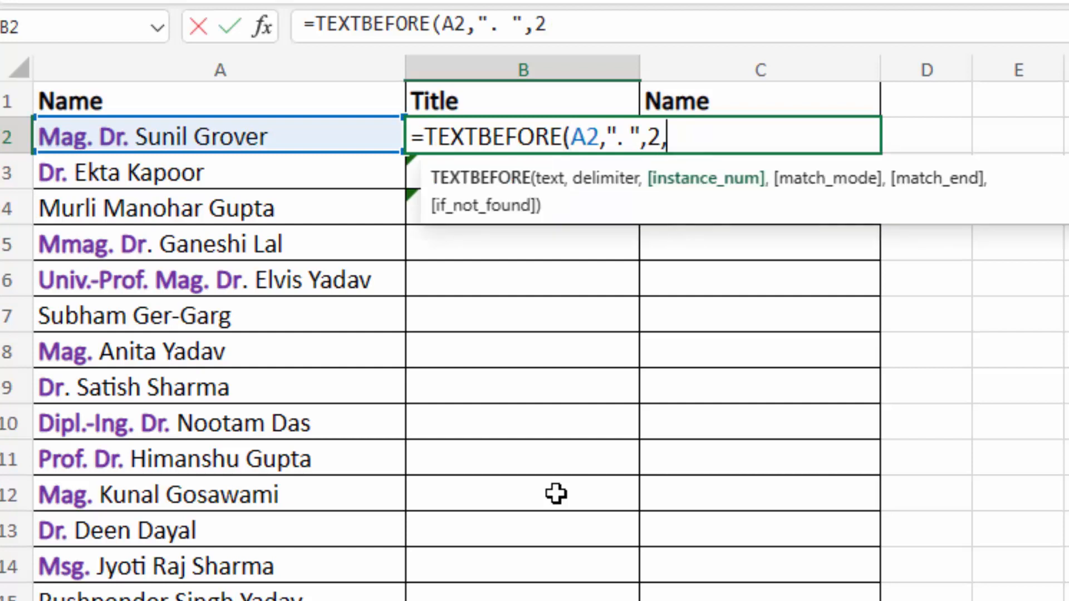
text(,)
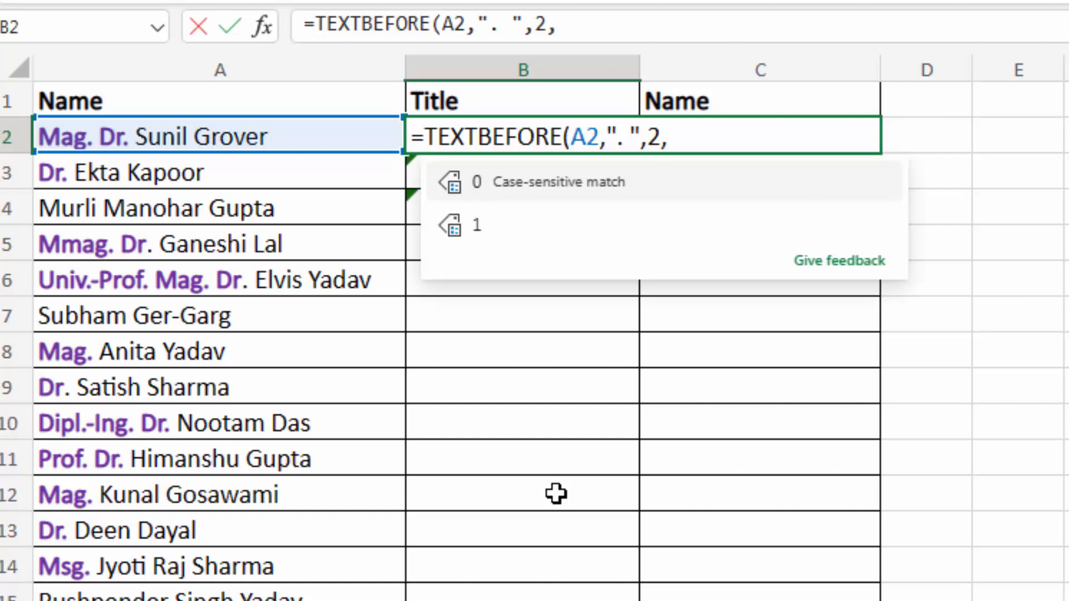
text(,)
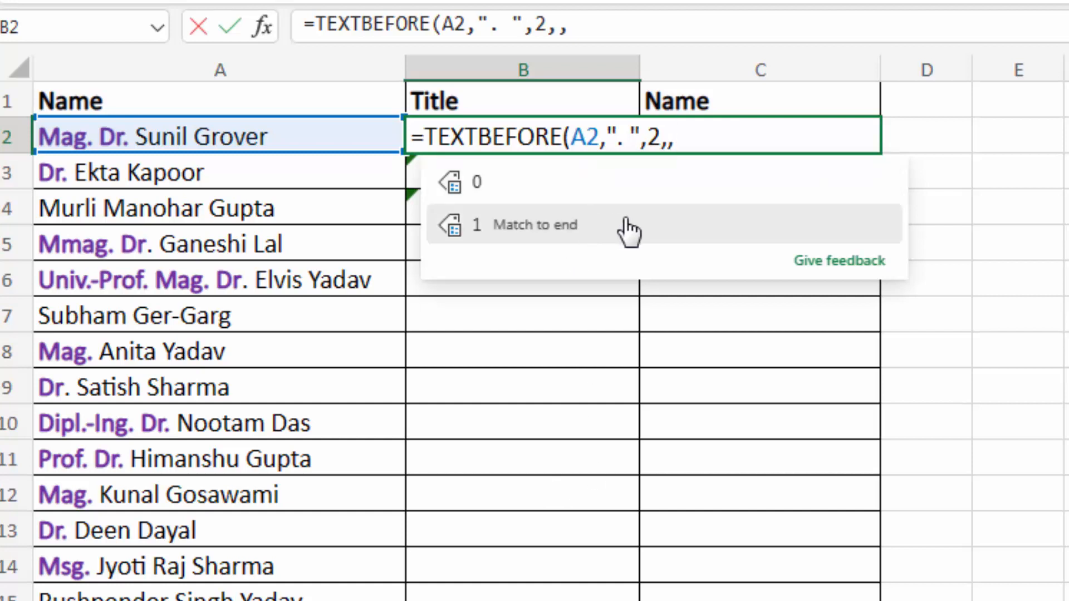
double_click(625, 220)
text())
key(Return)
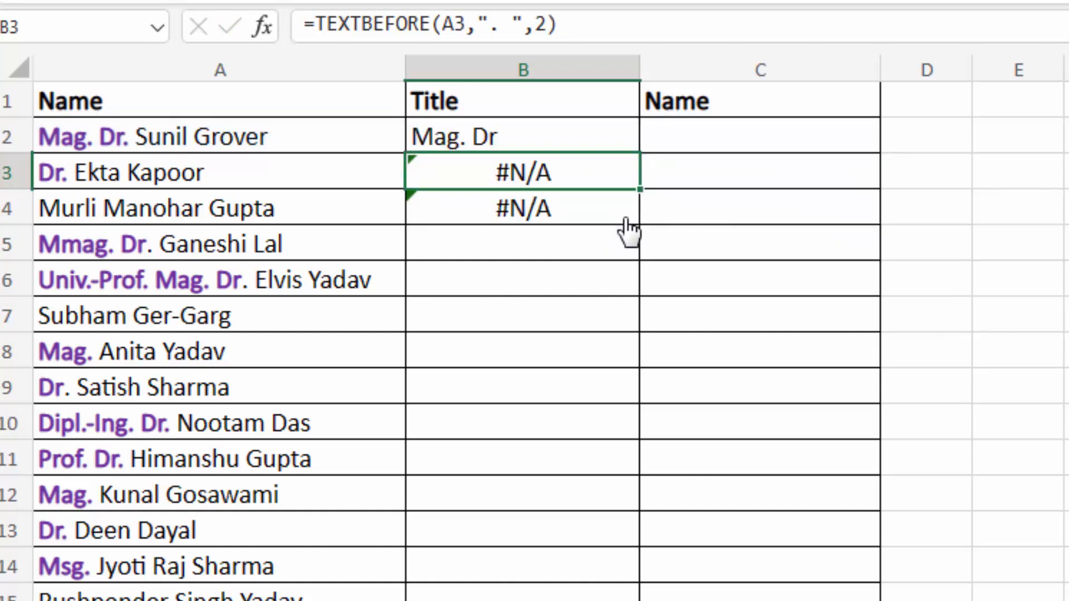
click(570, 137)
drag(640, 153, 641, 214)
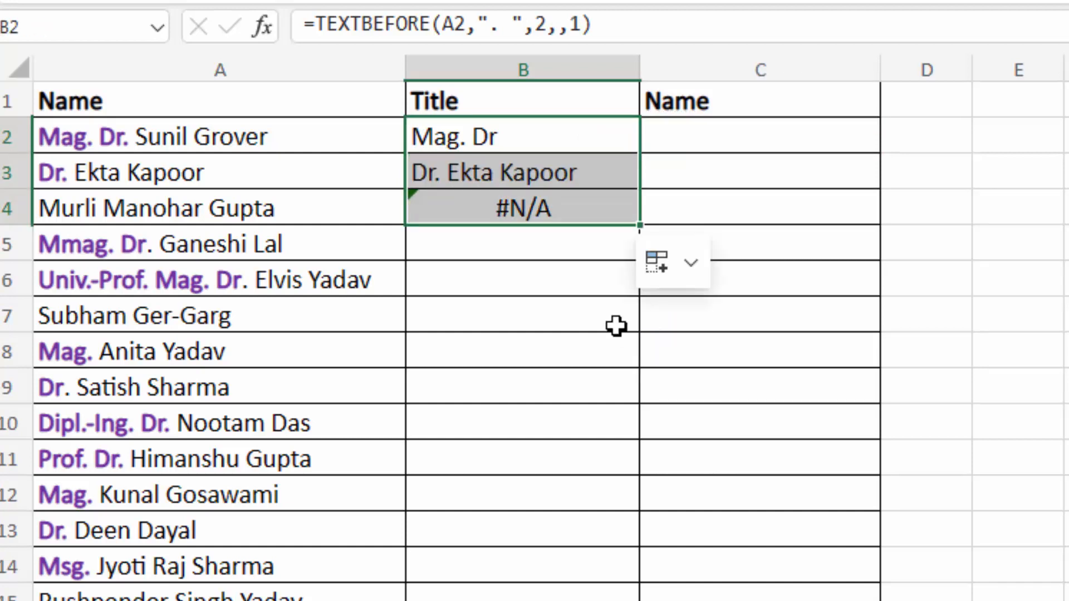
click(526, 221)
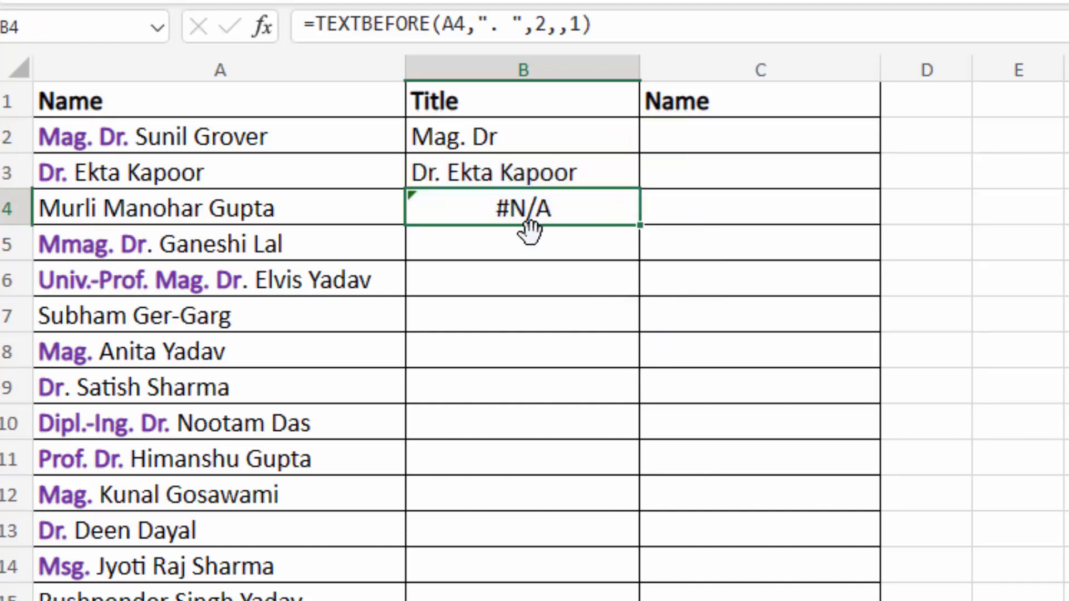
click(508, 173)
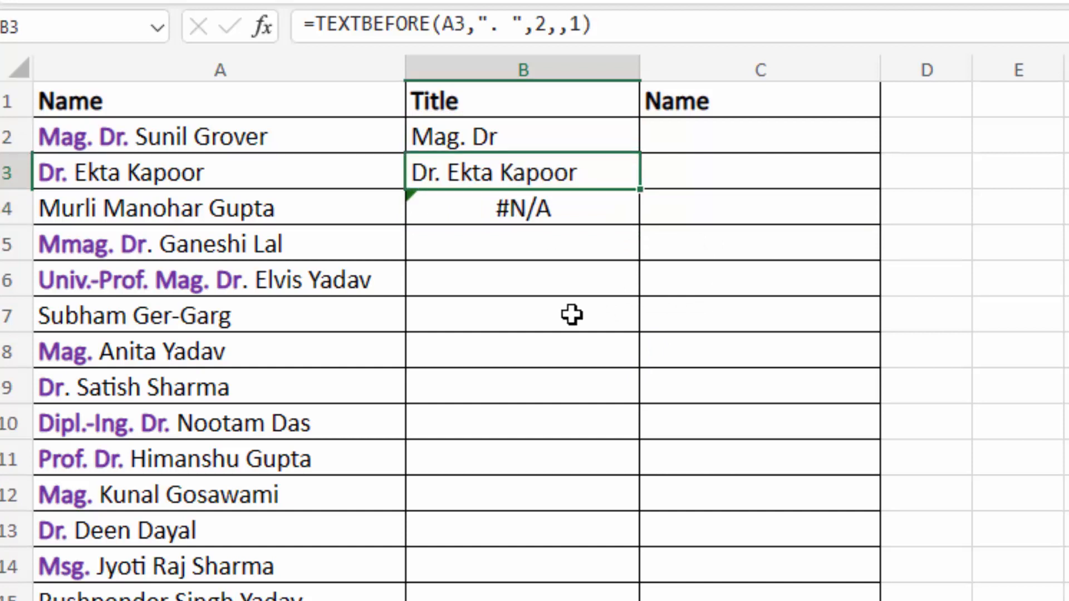
click(502, 139)
double_click(502, 139)
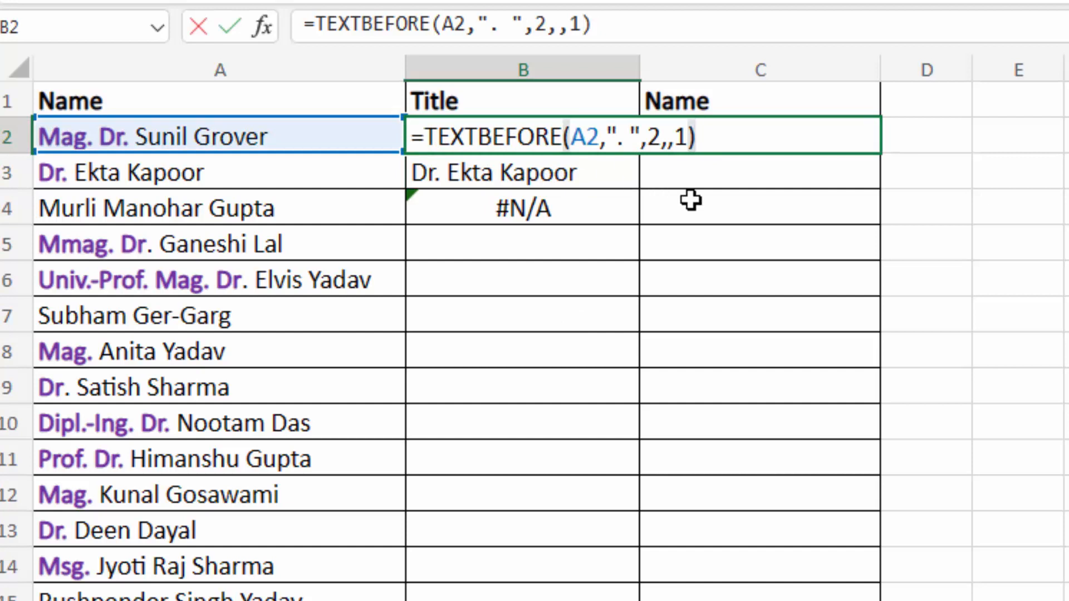
- Change B2's formula to =TEXTBEFORE(A2,". ",,,1)
key(BackSpace)
key(BackSpace)
key(BackSpace)
key(BackSpace)
key(BackSpace)
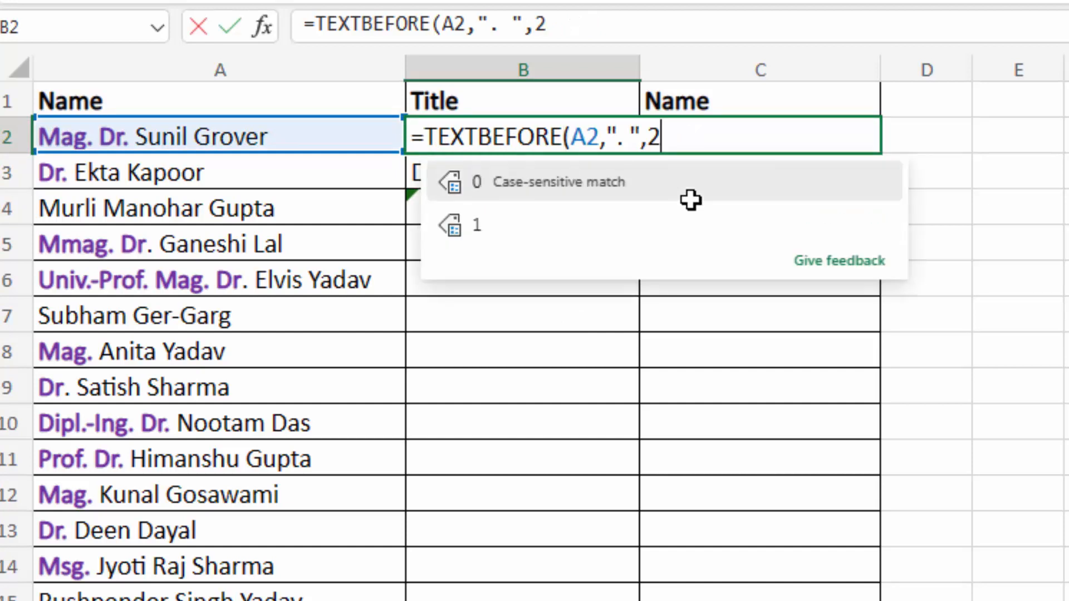
text(,,,)
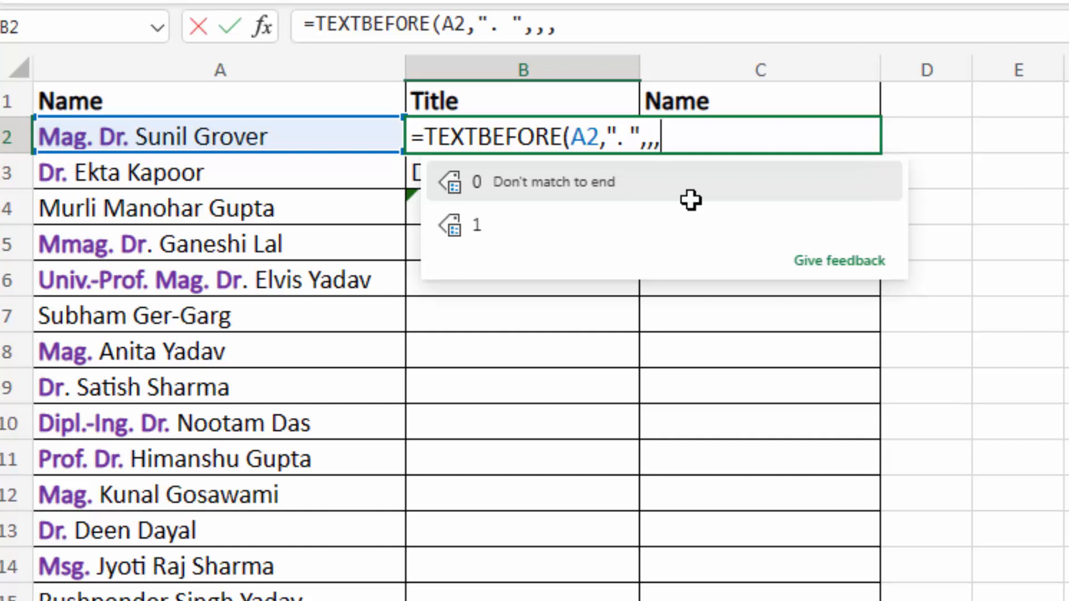
text(1))
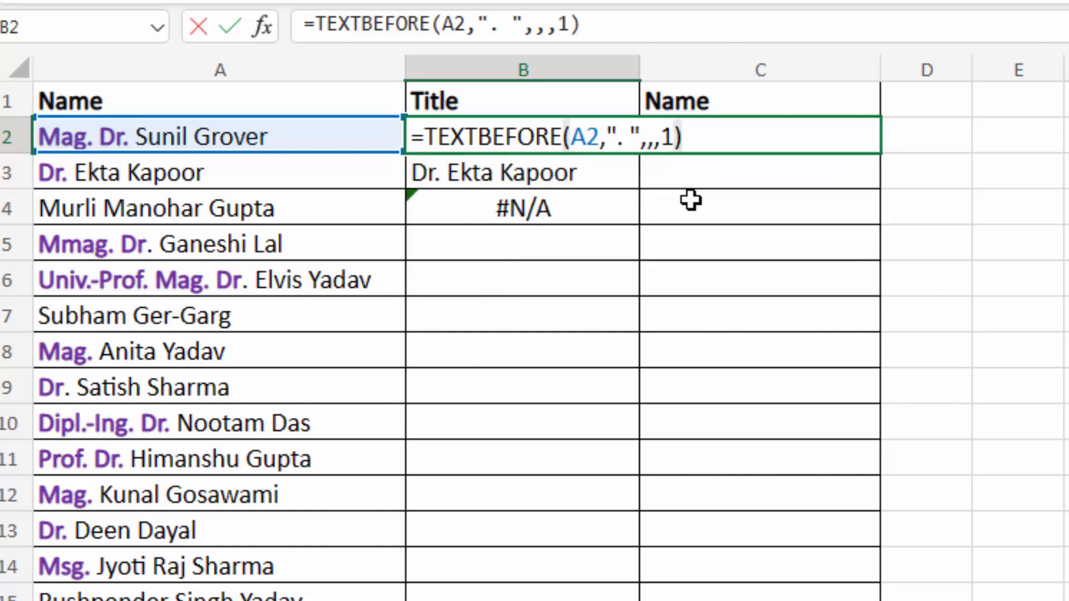
key(Return)
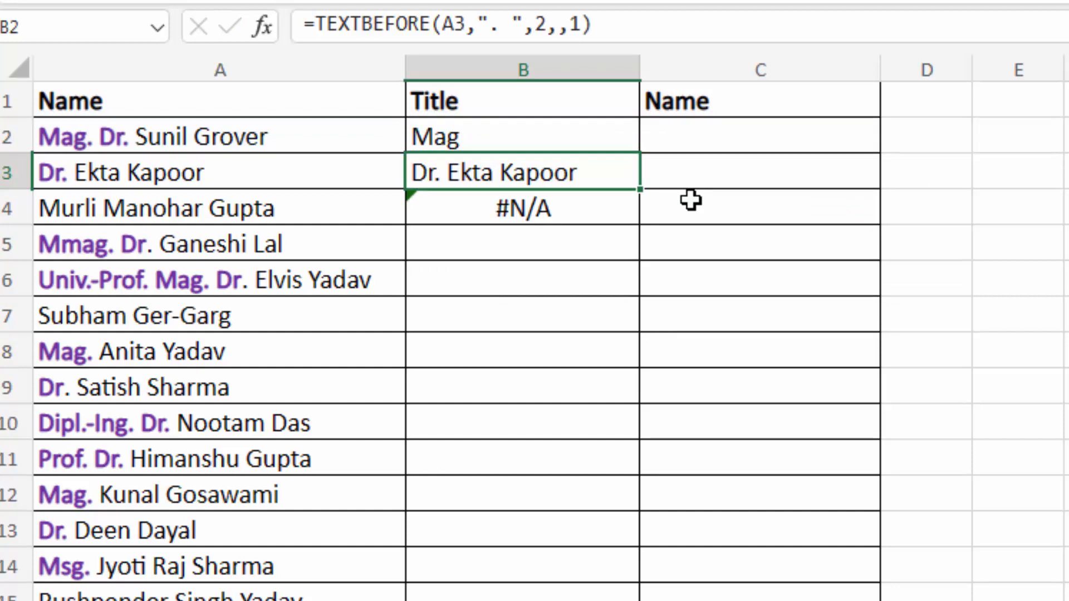
click(612, 139)
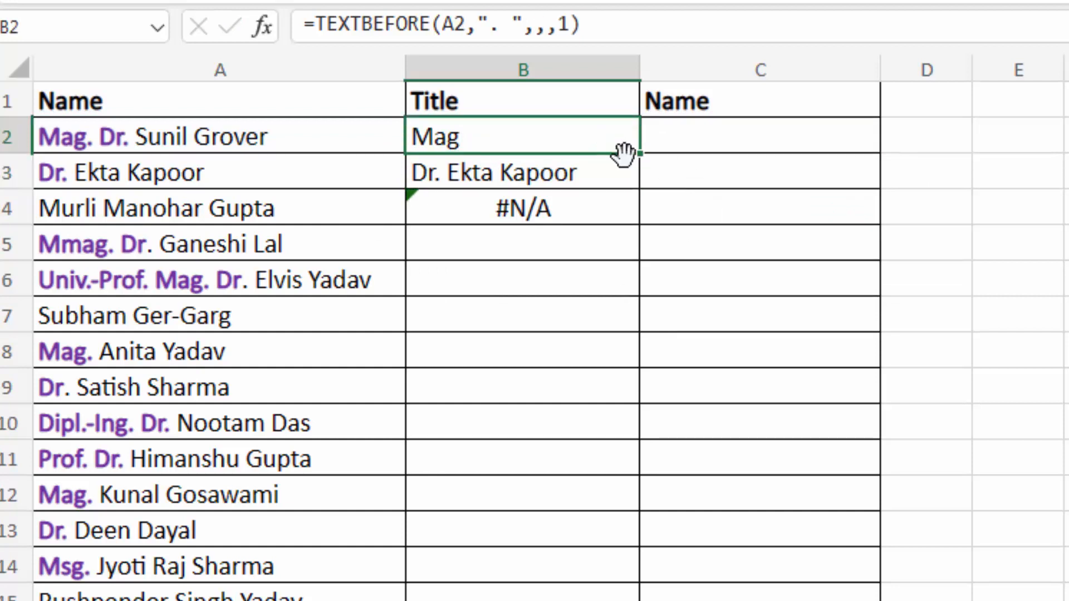
drag(635, 153, 640, 278)
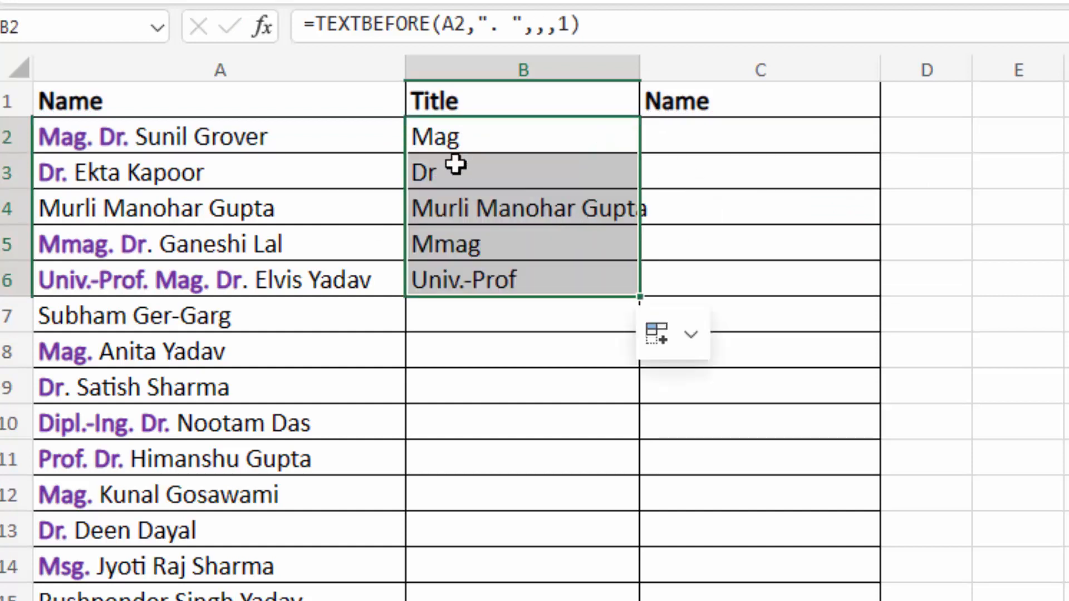
click(490, 176)
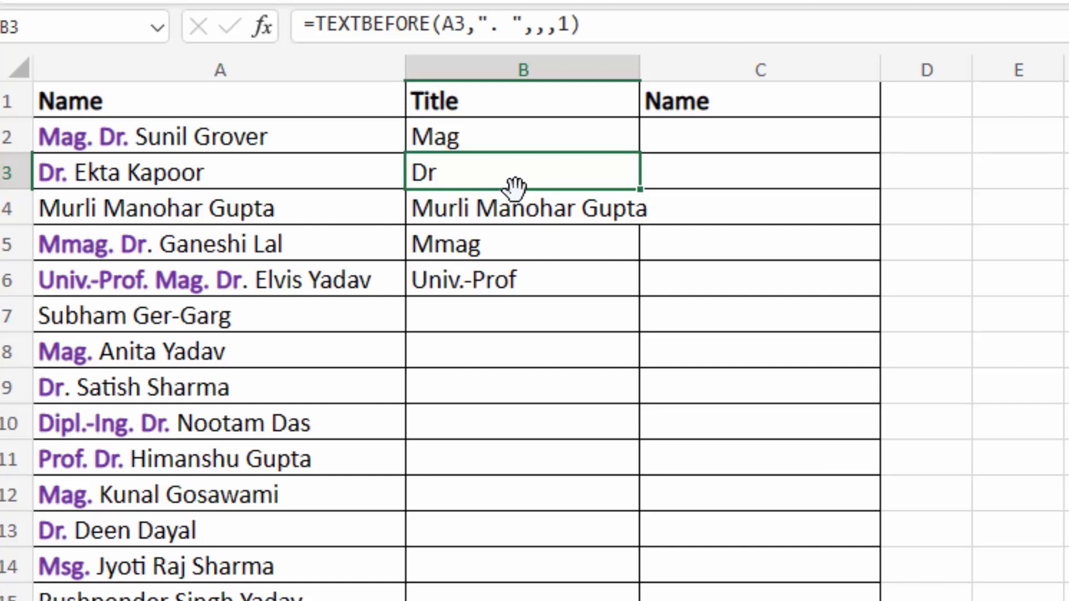
click(478, 207)
click(478, 138)
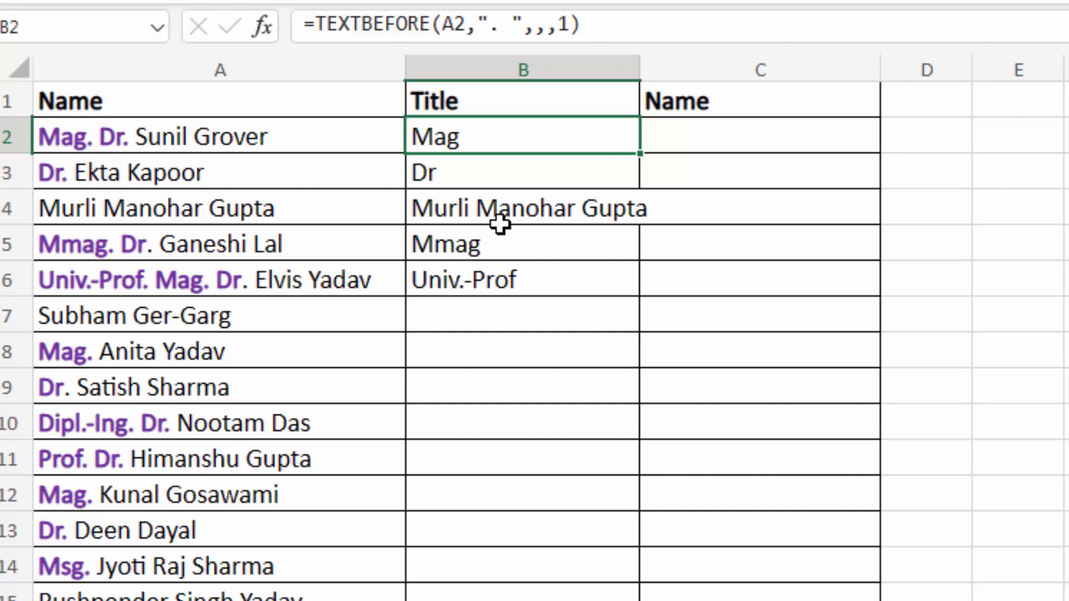
- Begin editing B2, removing the match-to-end argument to make room for an if-not-found value
key(F2)
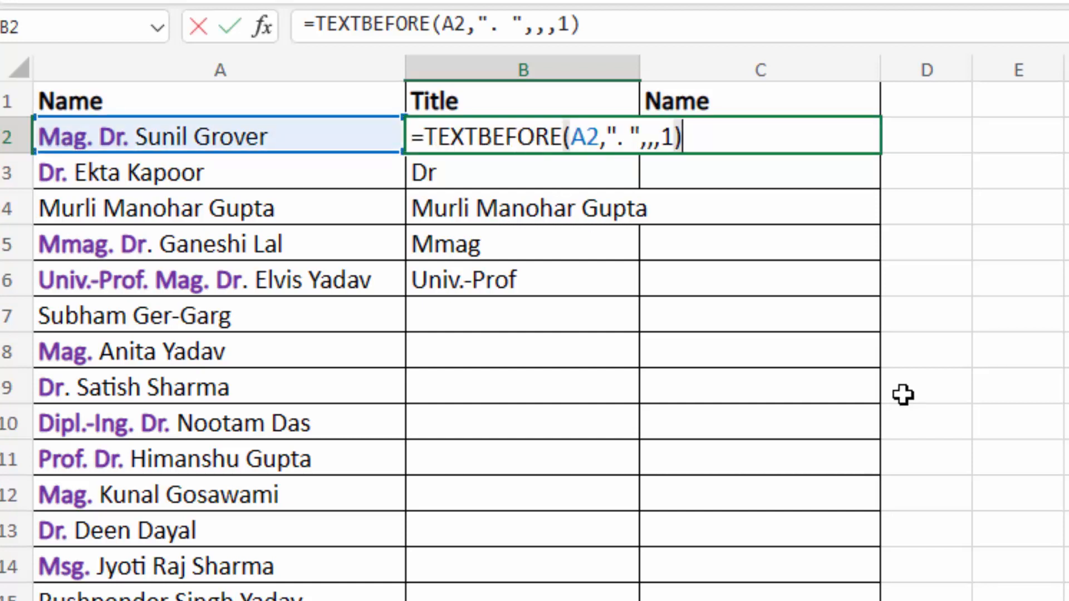
key(BackSpace)
key(BackSpace)
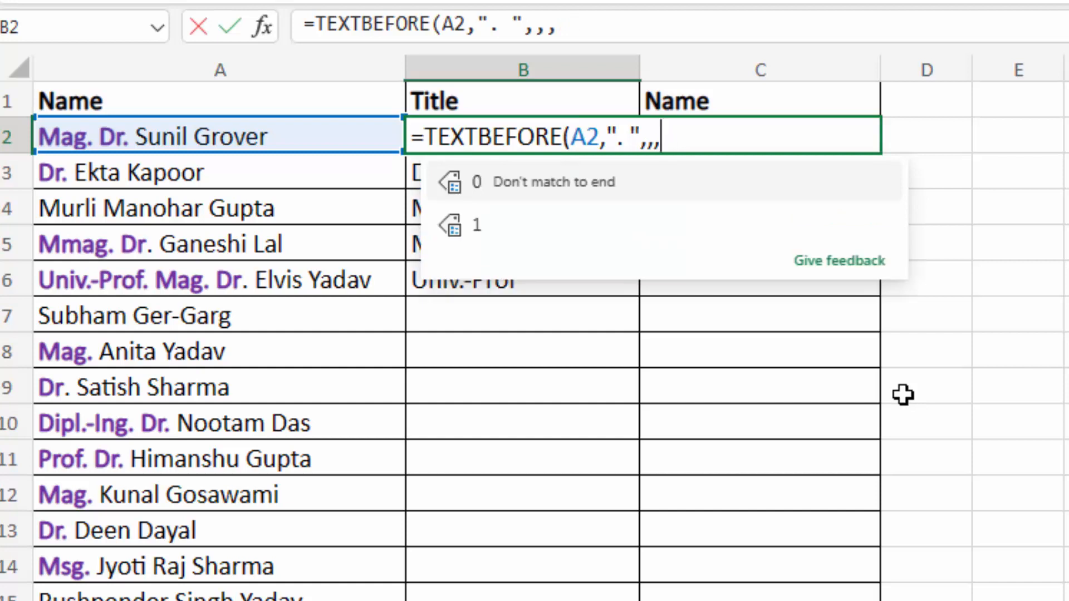
text(,)
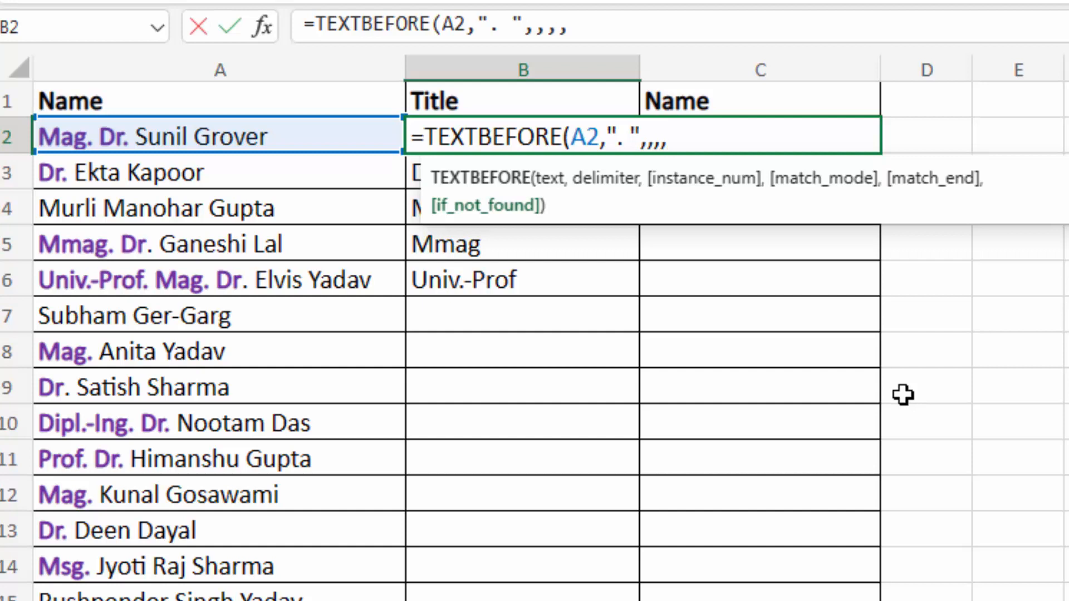
- Finish B2 as =TEXTBEFORE(A2,". ",,,,""), fill it to B6, and confirm B4 is blank
text(""))
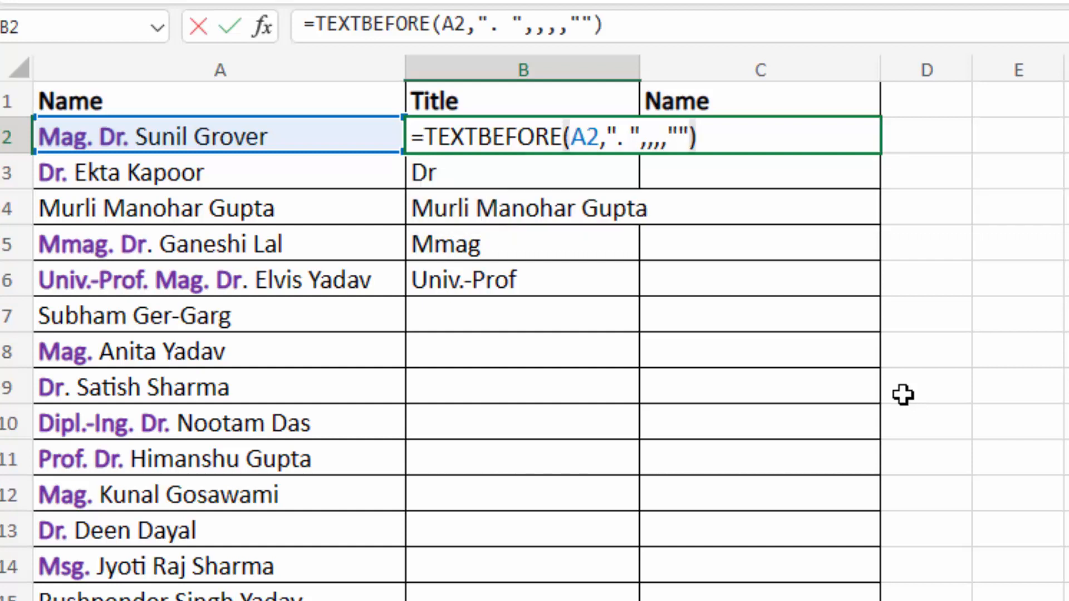
key(Return)
click(583, 134)
drag(638, 149, 641, 266)
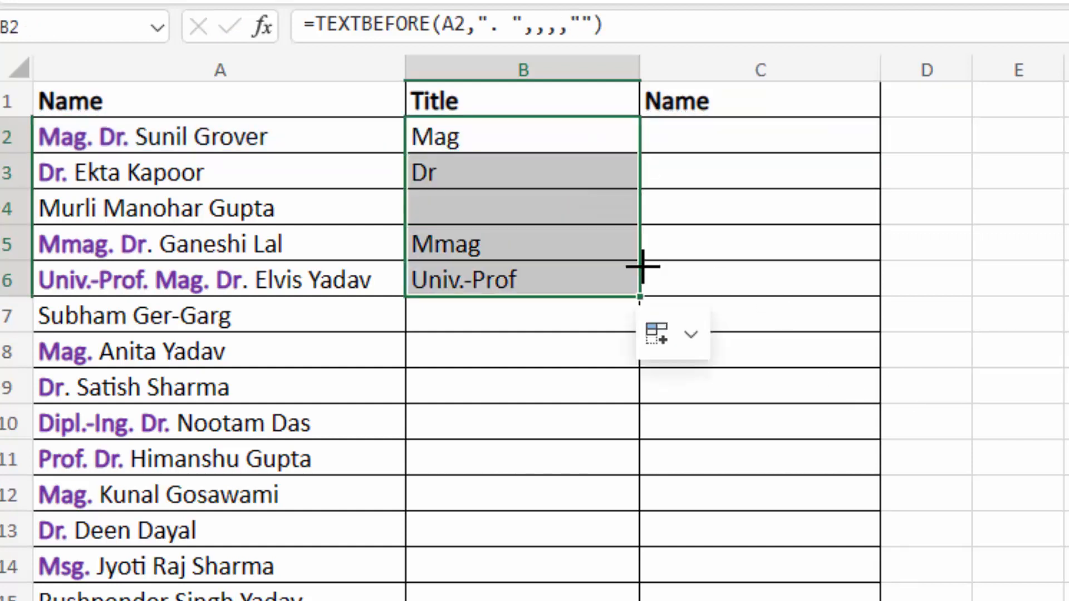
click(491, 211)
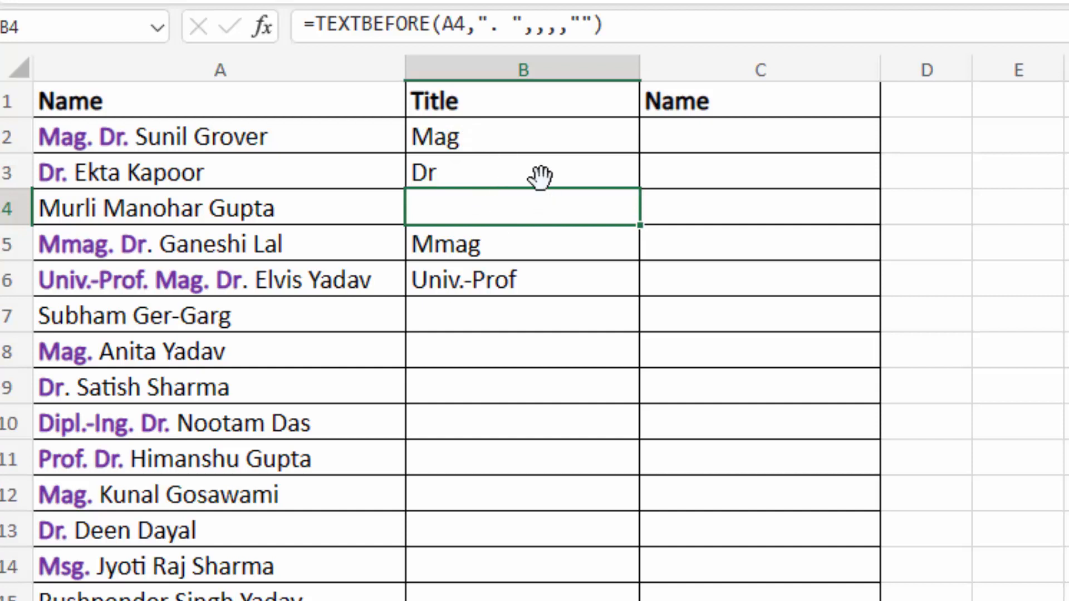
click(500, 135)
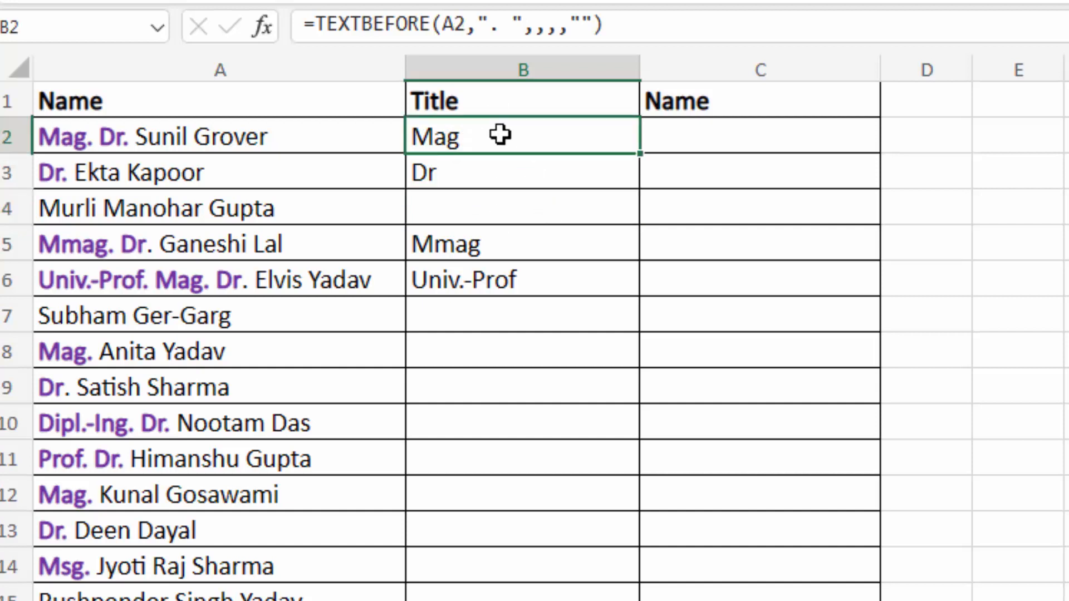
- Change B2's formula to use the last delimiter: =TEXTBEFORE(A2,". ",-1)
key(F2)
key(BackSpace)
key(BackSpace)
key(BackSpace)
key(BackSpace)
key(BackSpace)
key(BackSpace)
key(BackSpace)
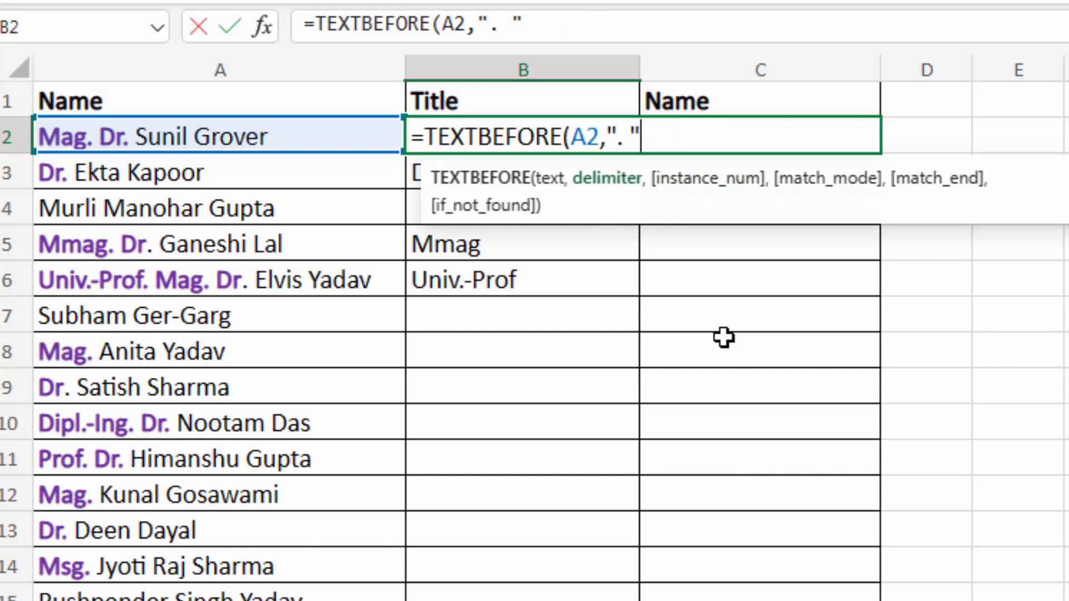
text(,)
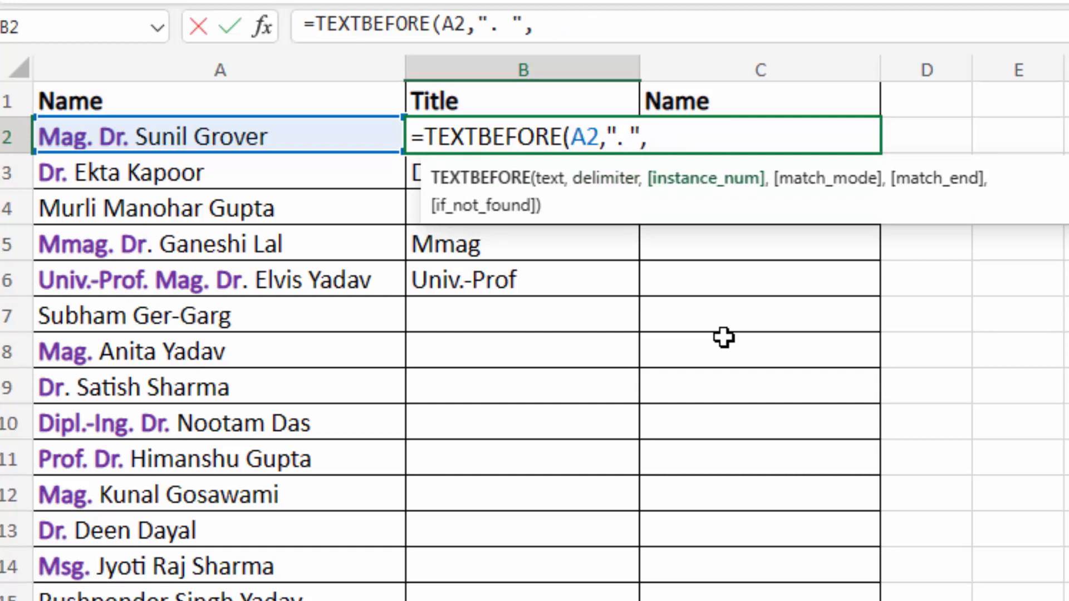
text(-1)
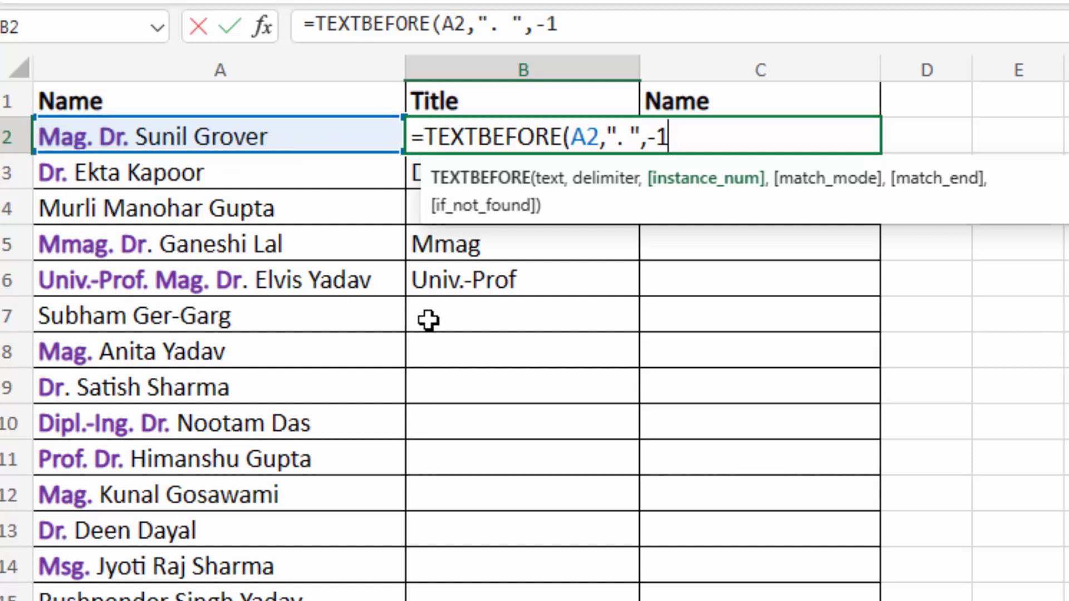
text())
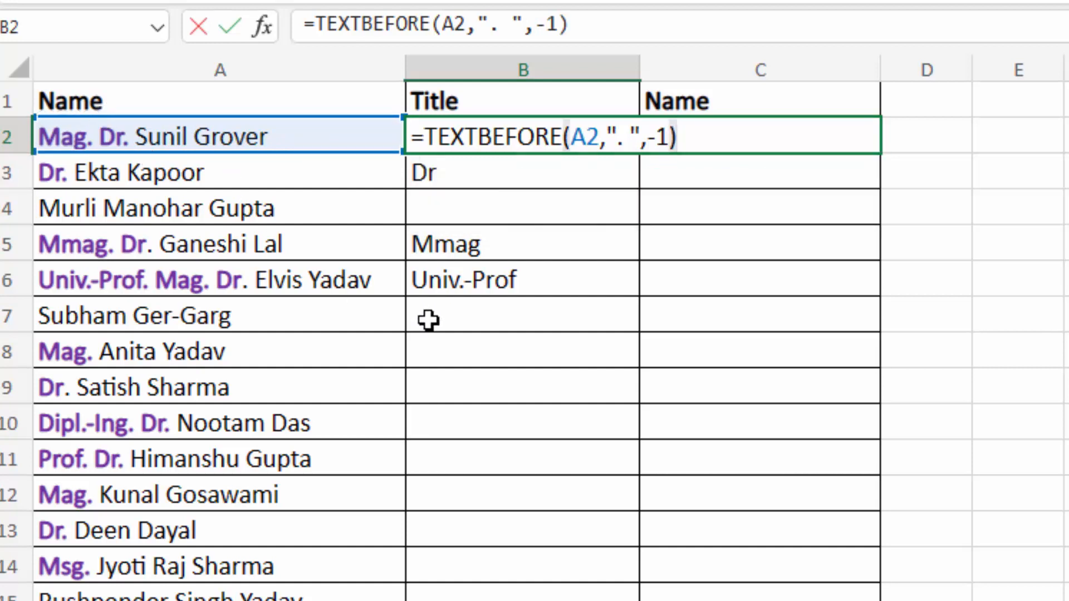
key(Return)
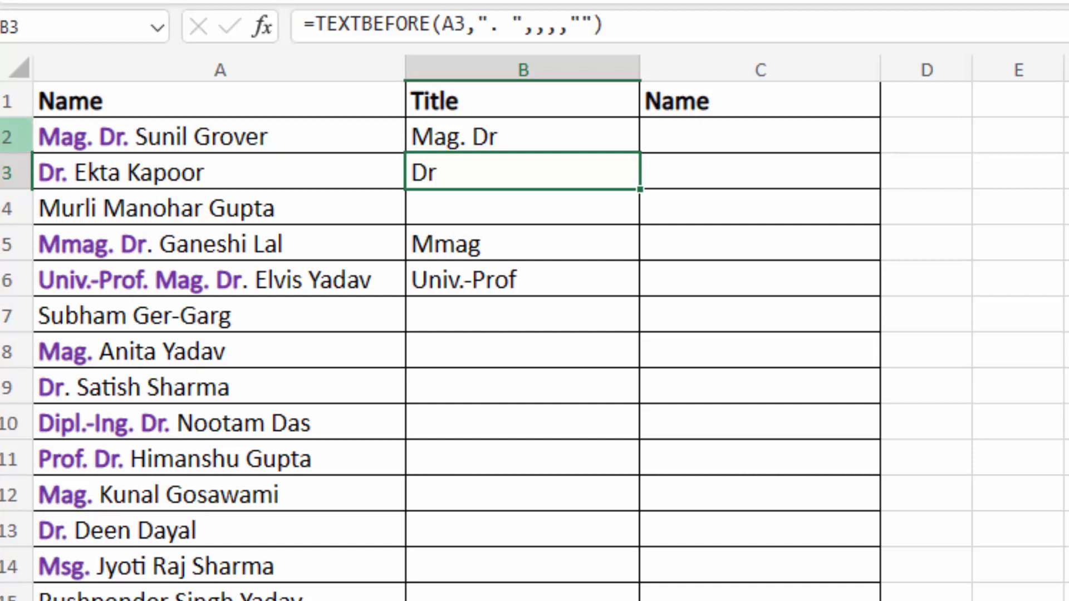
- Copy the formula down to B7 and inspect the #N/A for an untitled name
click(546, 137)
drag(637, 150, 633, 302)
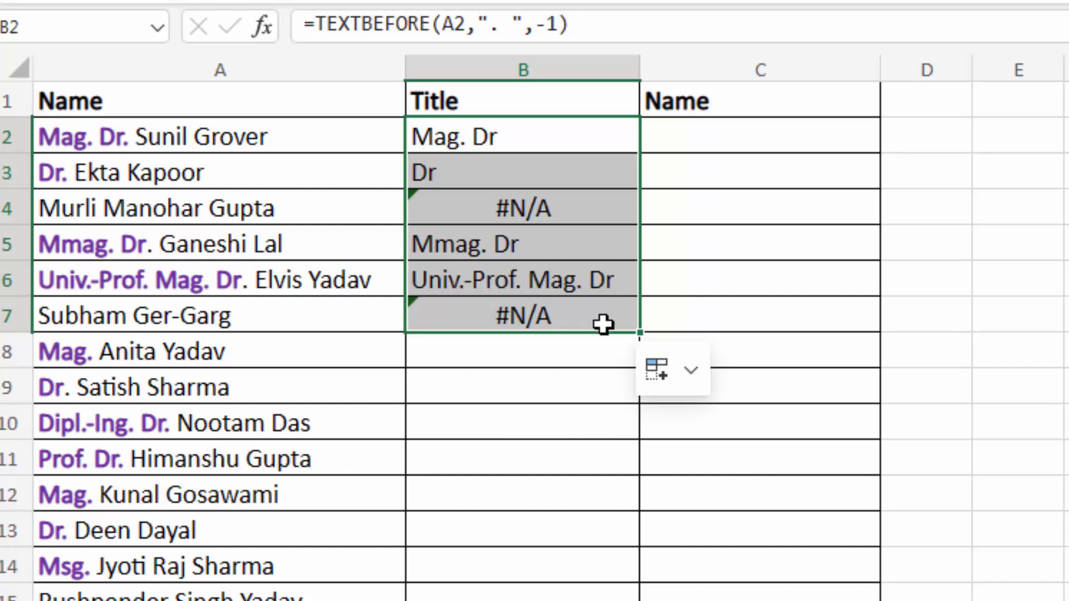
click(572, 210)
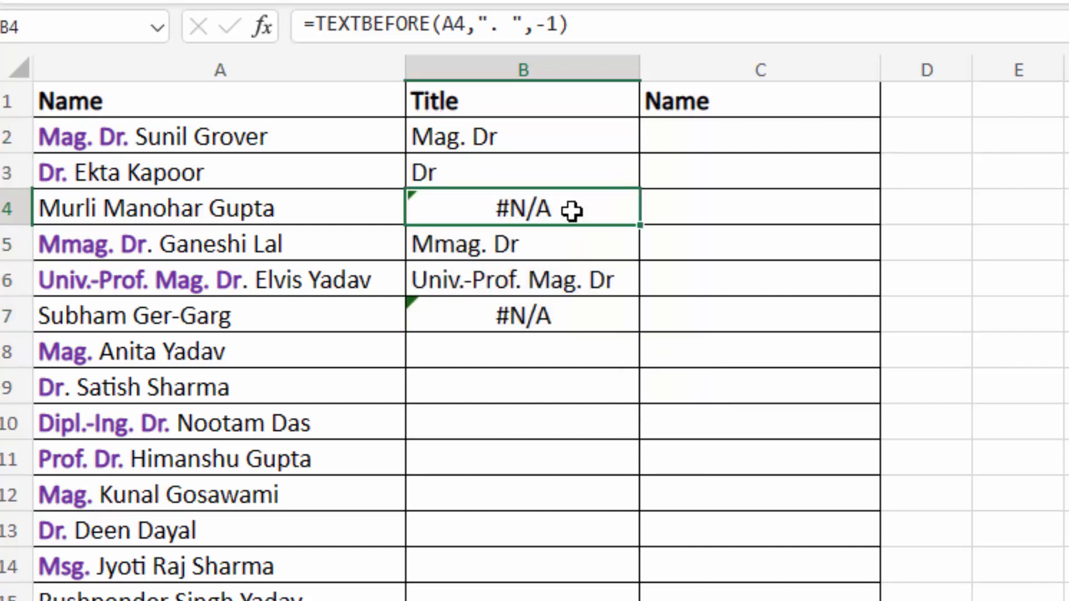
- Change B2's formula to =TEXTBEFORE(A2,". ",-1,,1) with match-to-end enabled
click(551, 137)
double_click(551, 137)
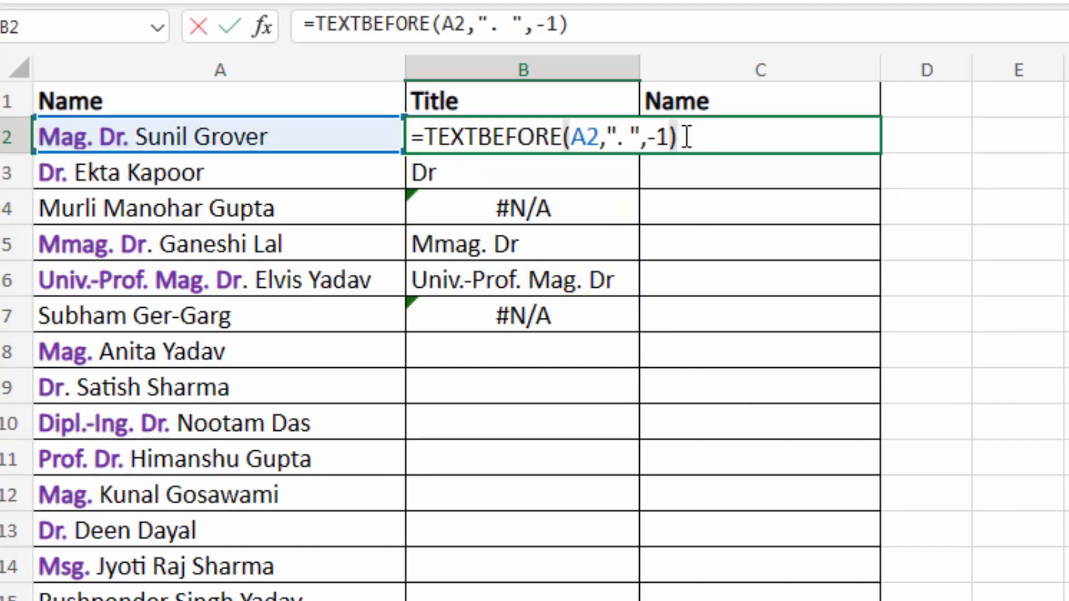
key(BackSpace)
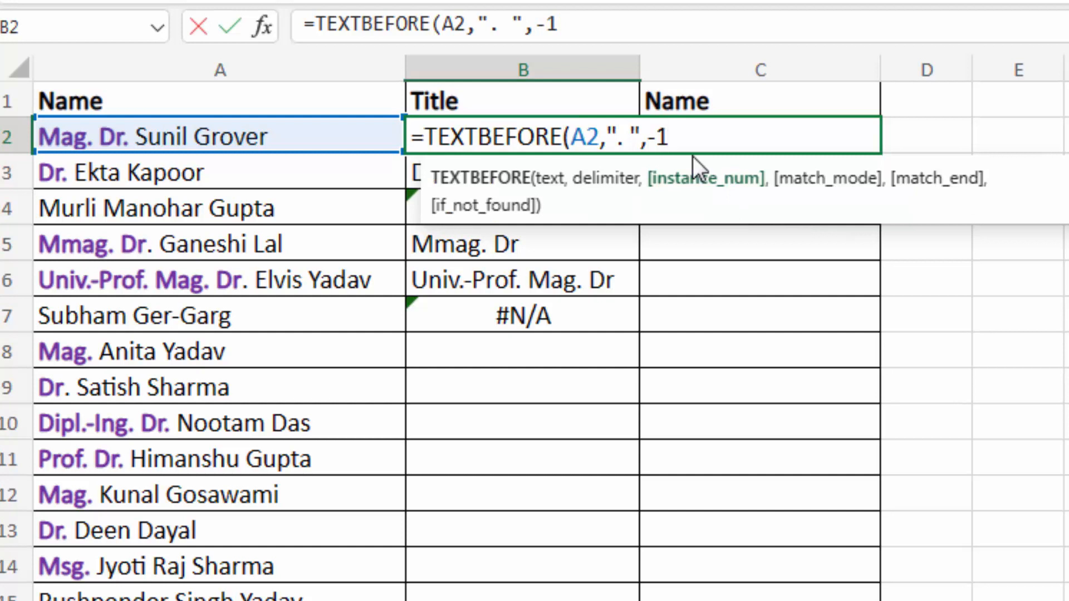
text(,,)
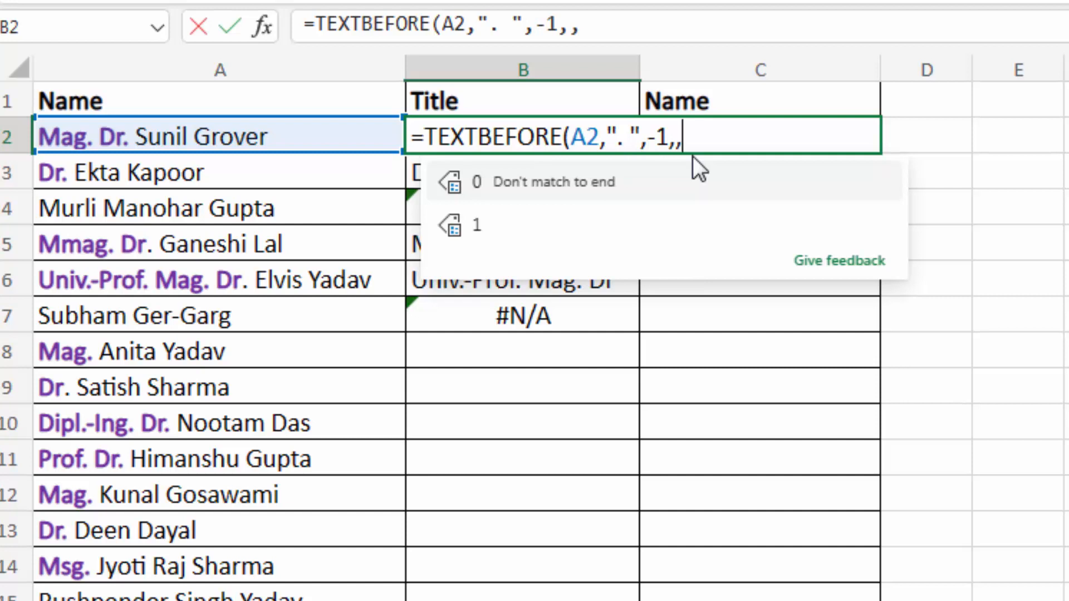
text(1))
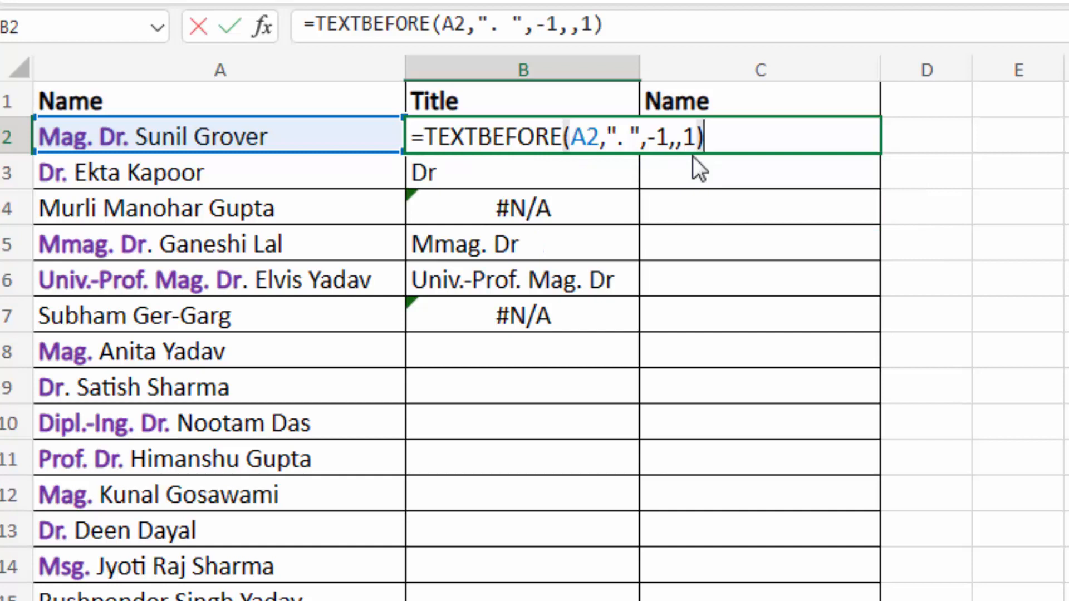
key(Return)
click(597, 134)
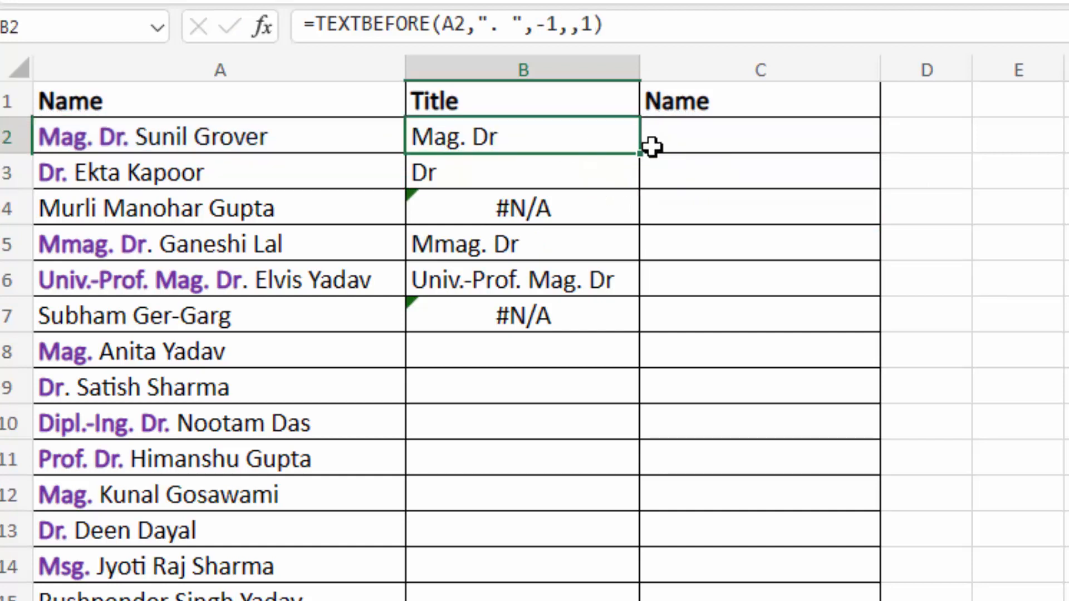
drag(640, 153, 638, 322)
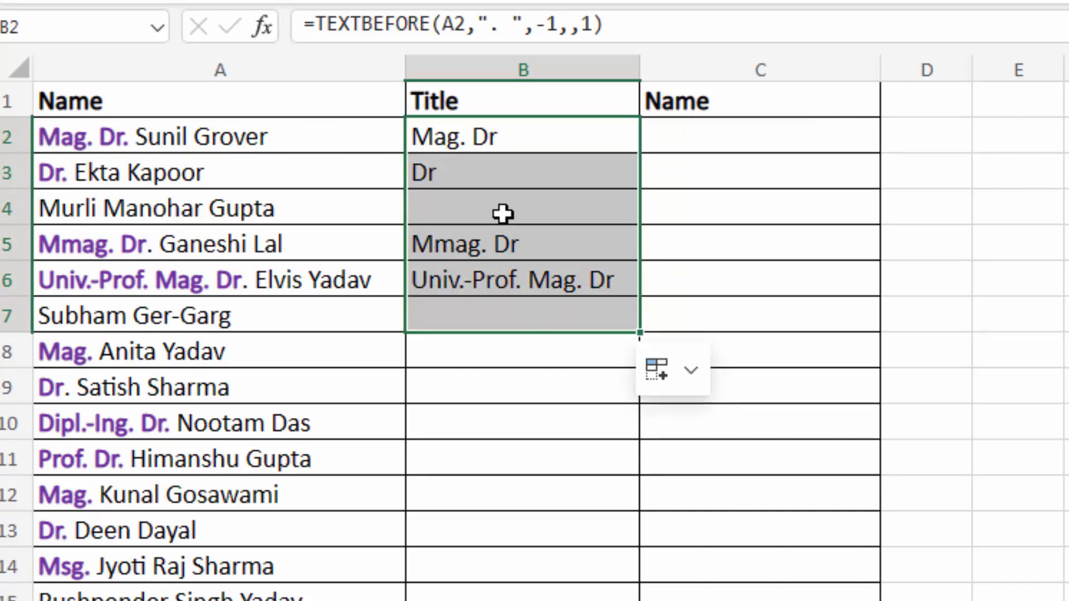
drag(638, 330, 638, 598)
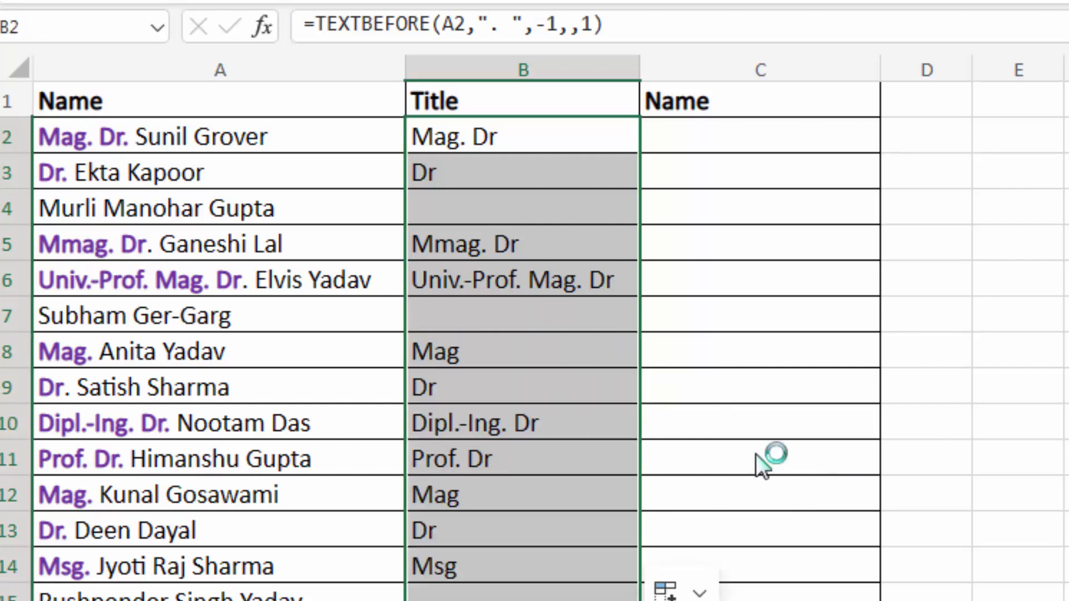
click(573, 310)
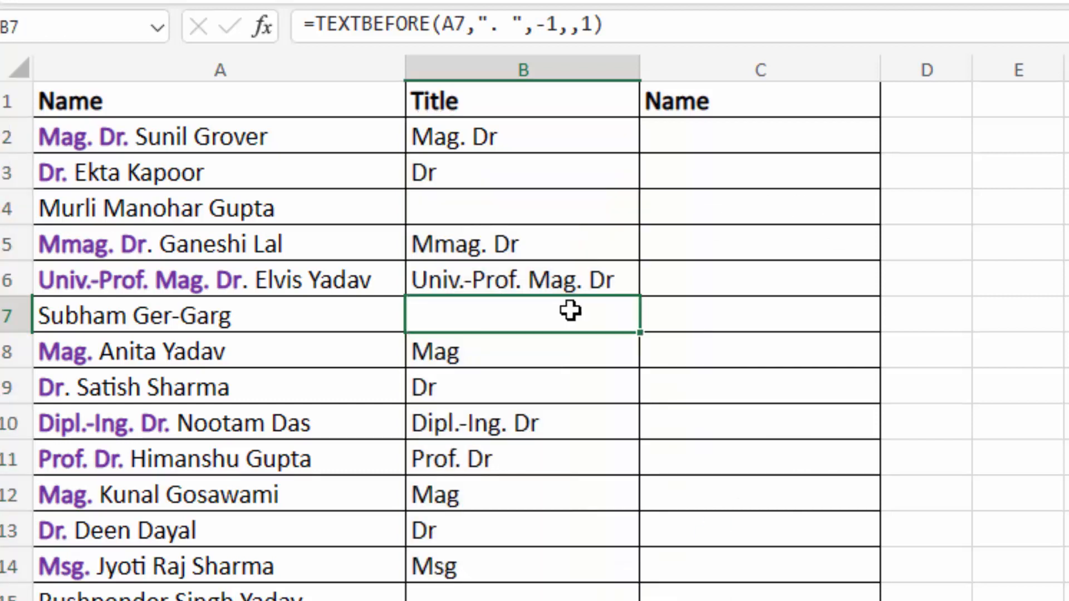
drag(221, 135, 241, 591)
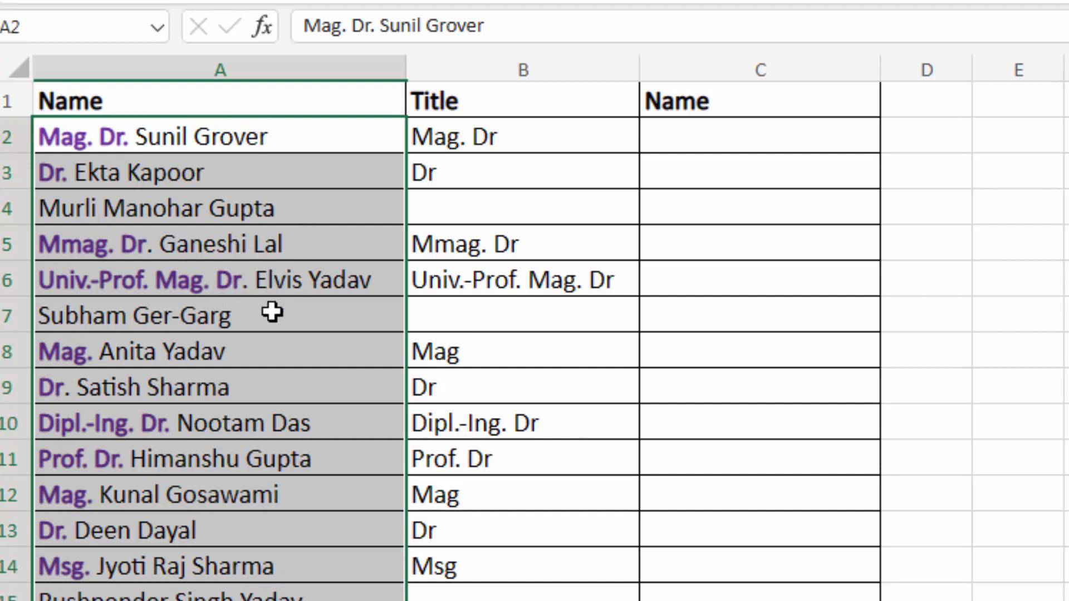
- Review the multi-title names like Mmag. Dr. in column A against B2's final formula
click(274, 281)
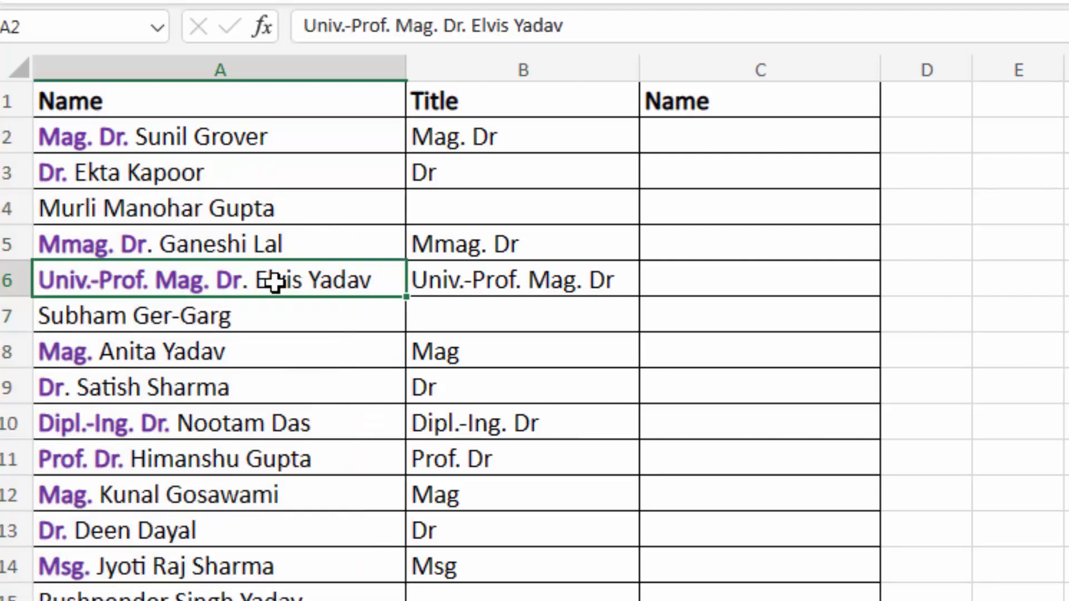
click(270, 237)
click(563, 136)
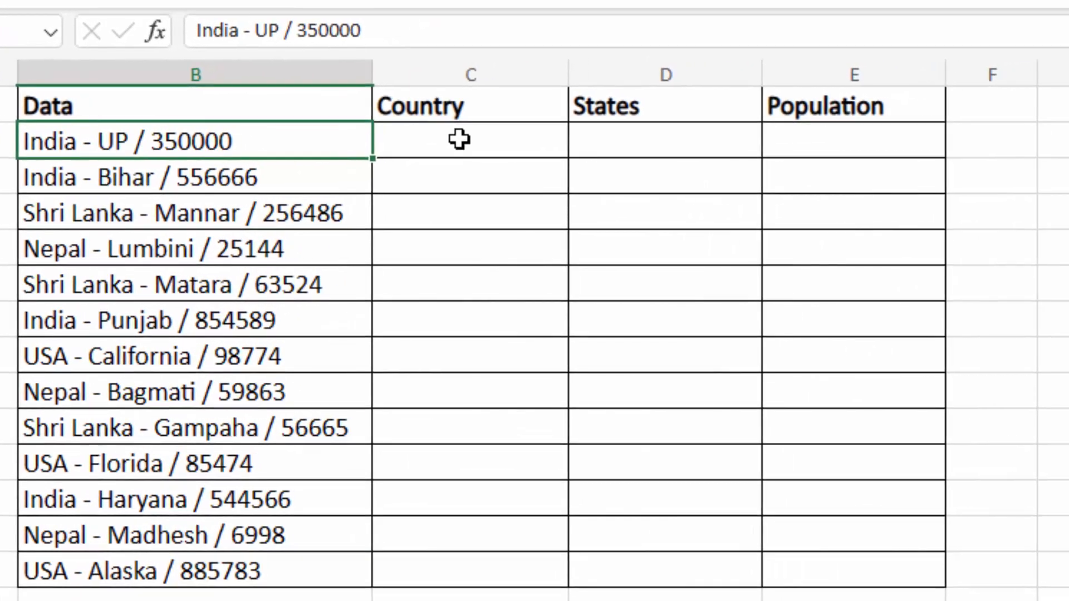
- Enter =TEXTBEFORE(B2," - ") in C2 and fill it down to C14 for the countries
click(460, 139)
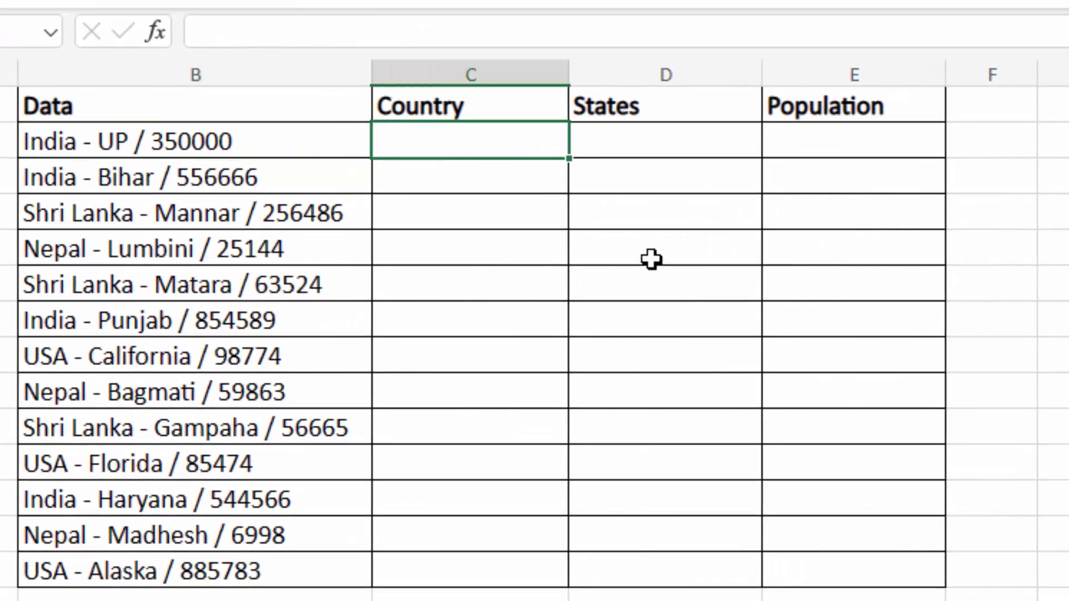
text(=text)
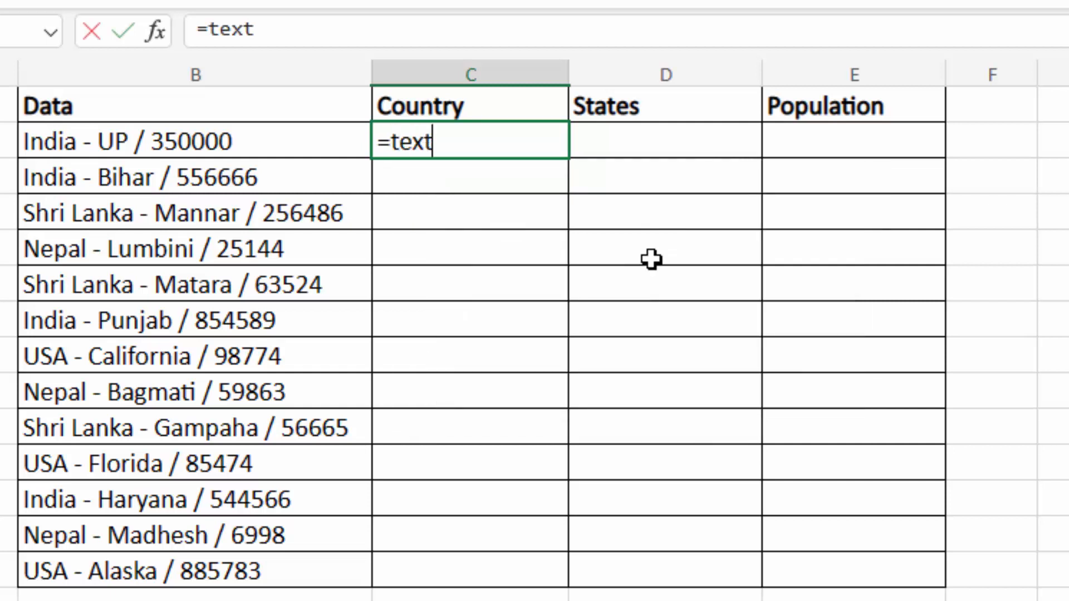
text(before()
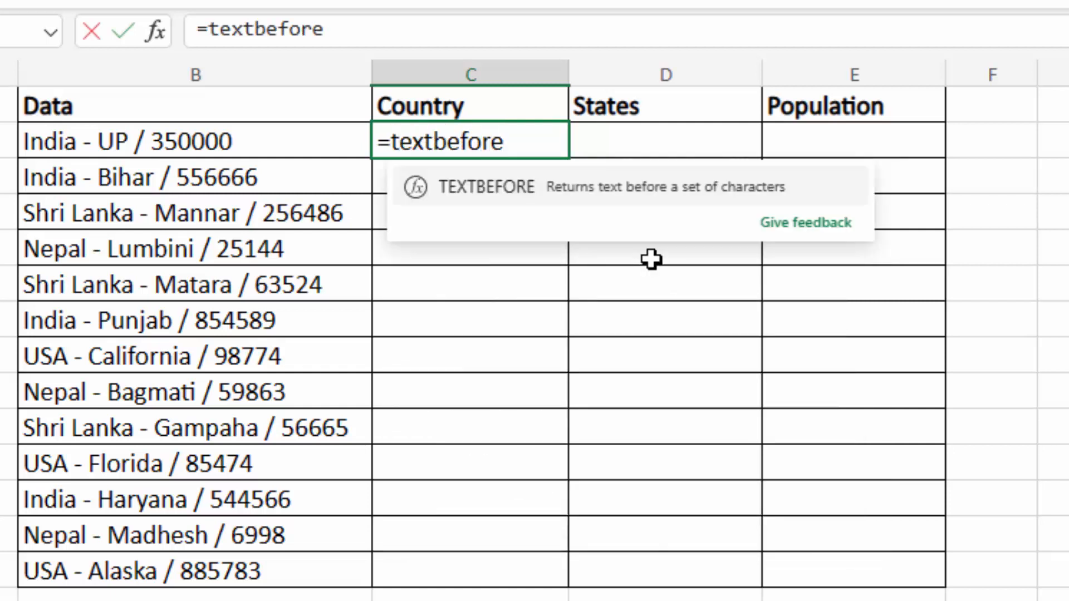
click(244, 143)
text(,")
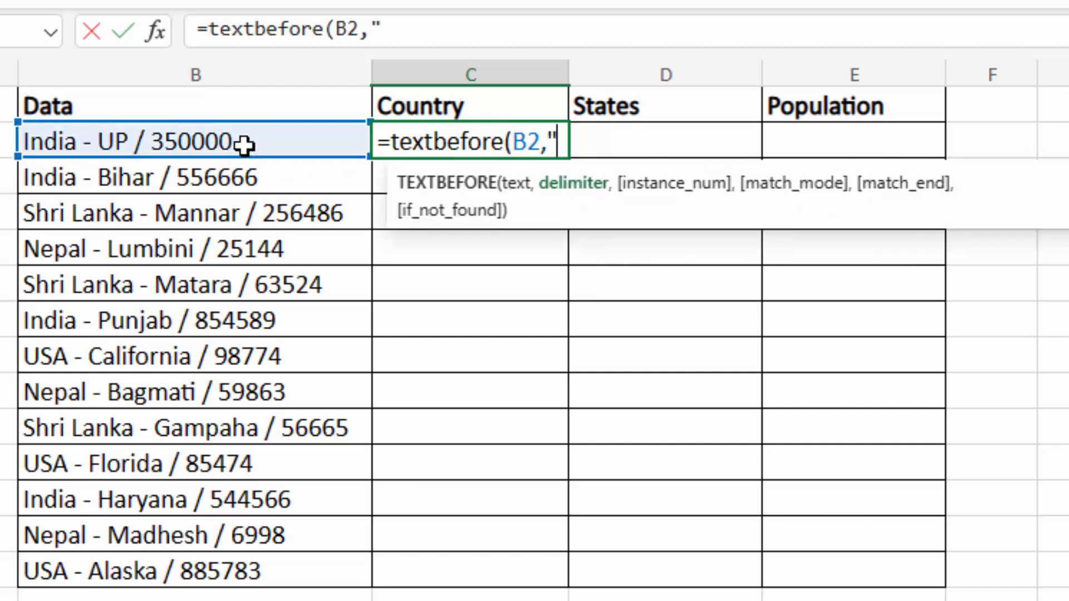
text( - "))
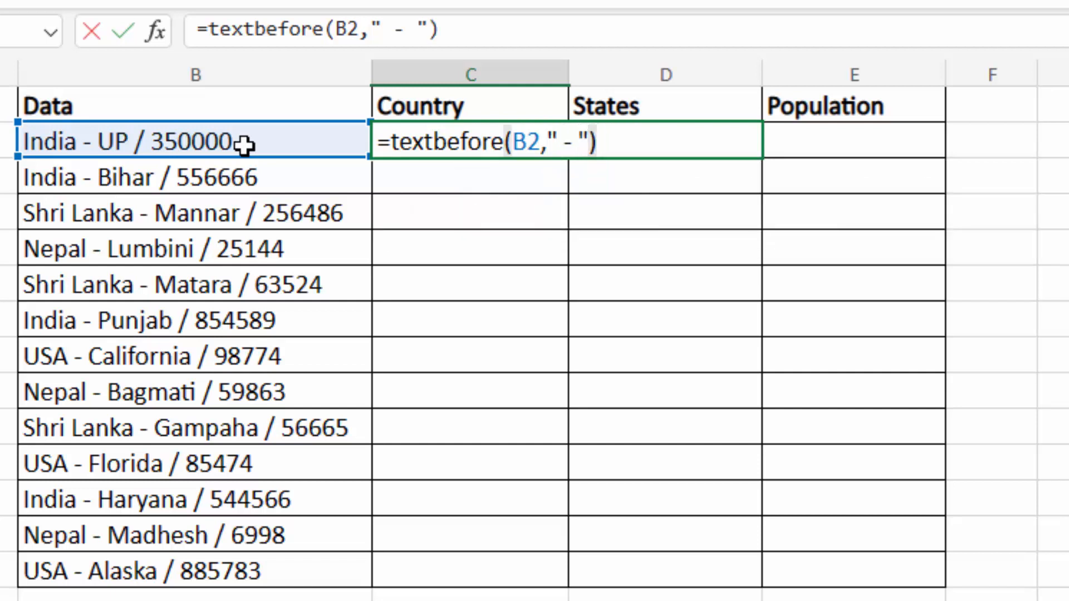
key(Return)
click(522, 140)
drag(565, 156, 558, 553)
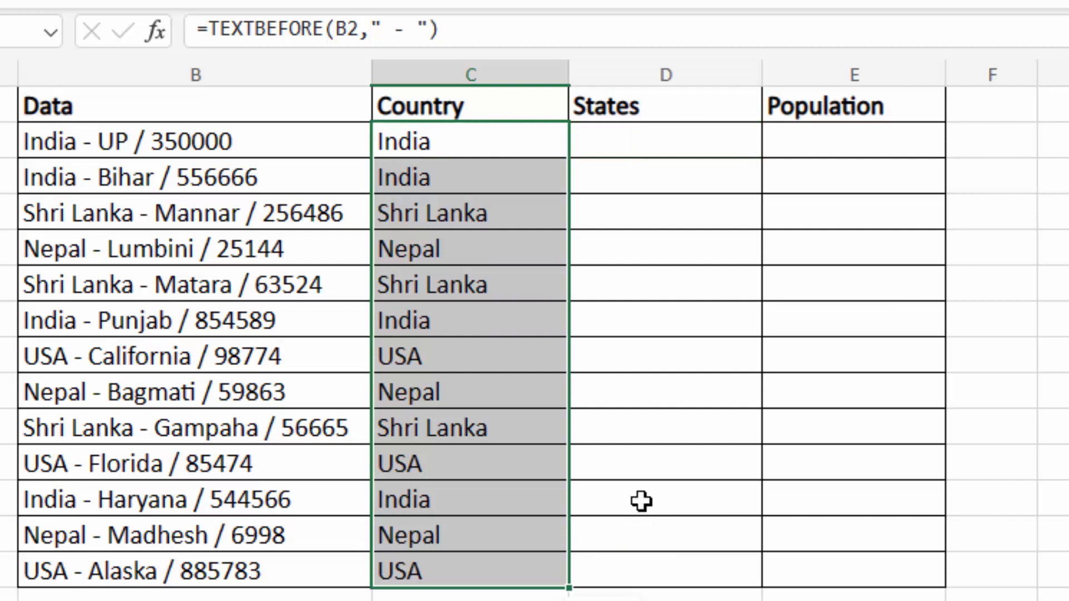
click(796, 146)
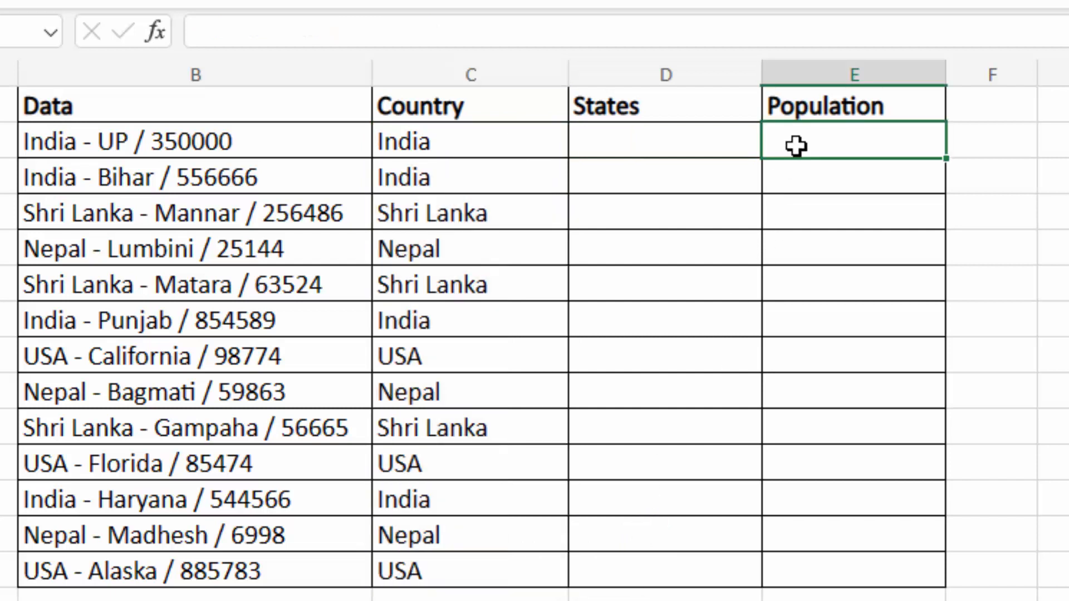
- Enter =TEXTAFTER(B2," / ") in E2 and fill it down to E14 for the population figures
text(=text)
text(a)
key(BackSpace)
text(ex)
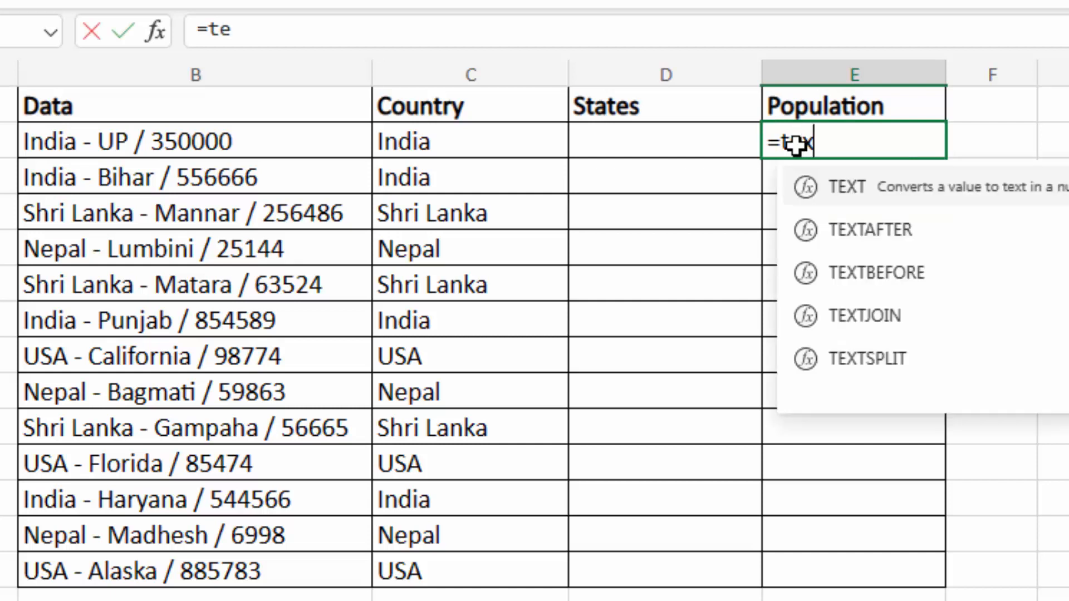
text(tafter()
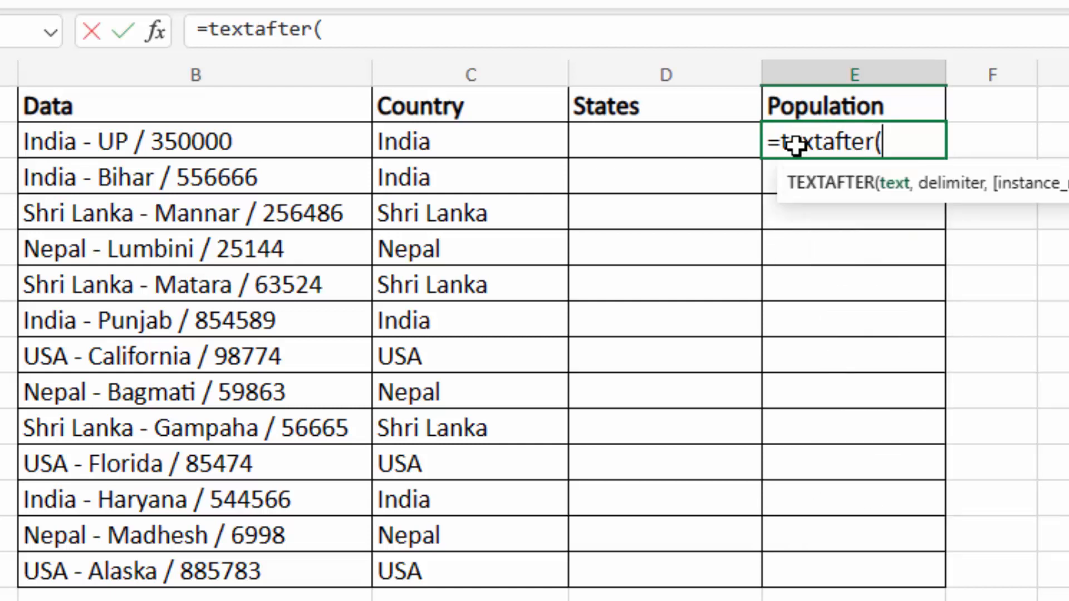
click(288, 132)
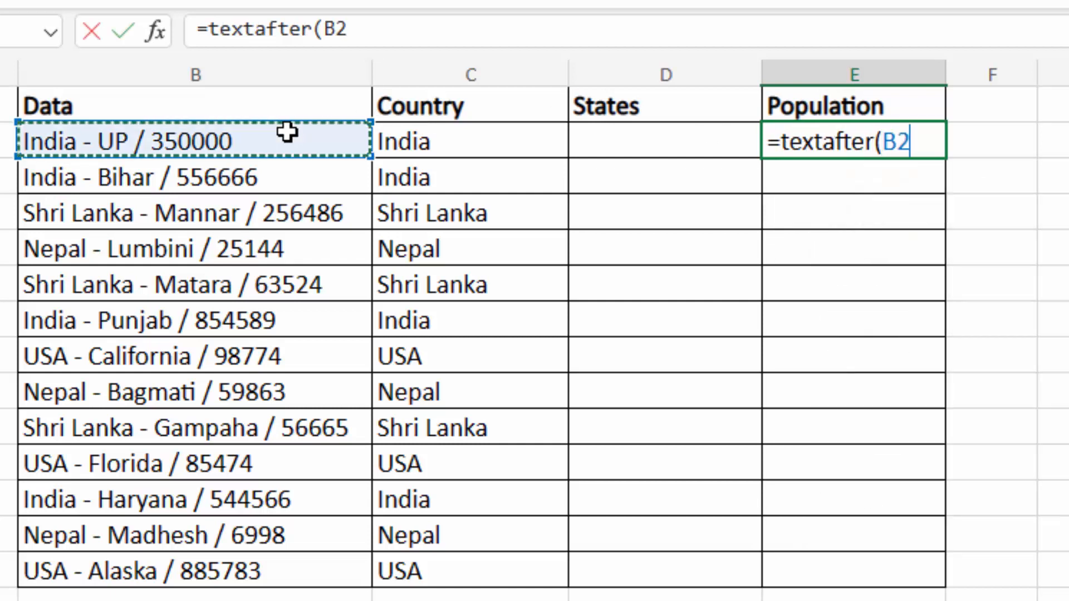
text(,")
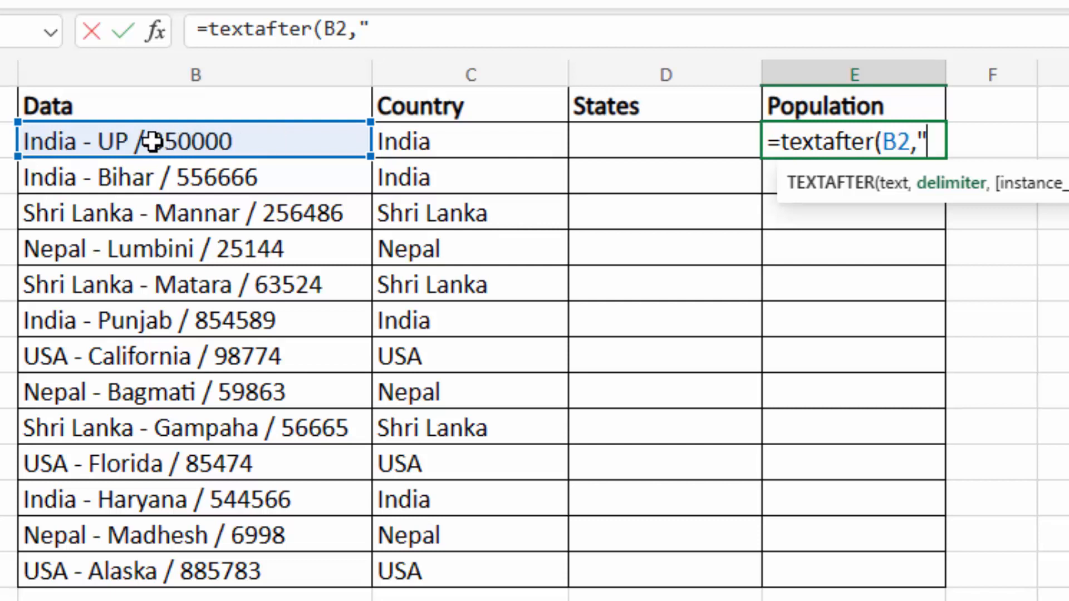
text(/ ")
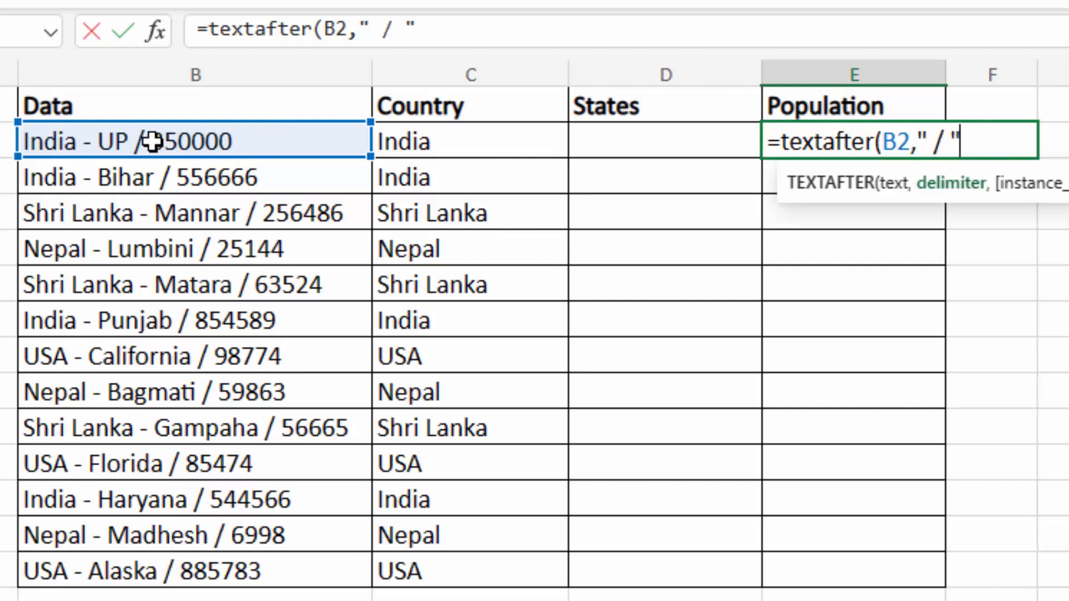
text())
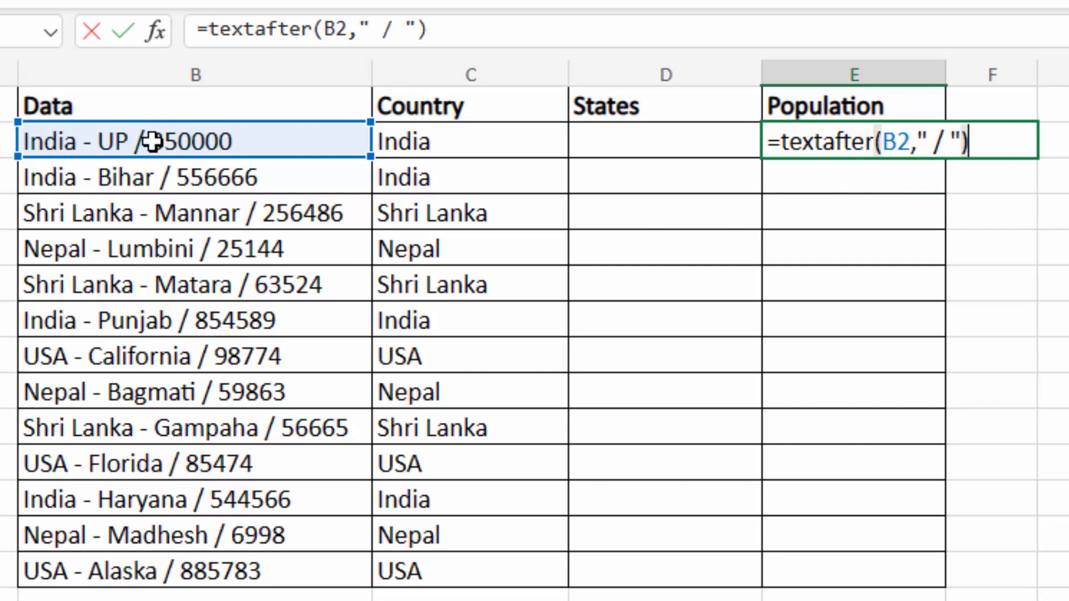
key(Return)
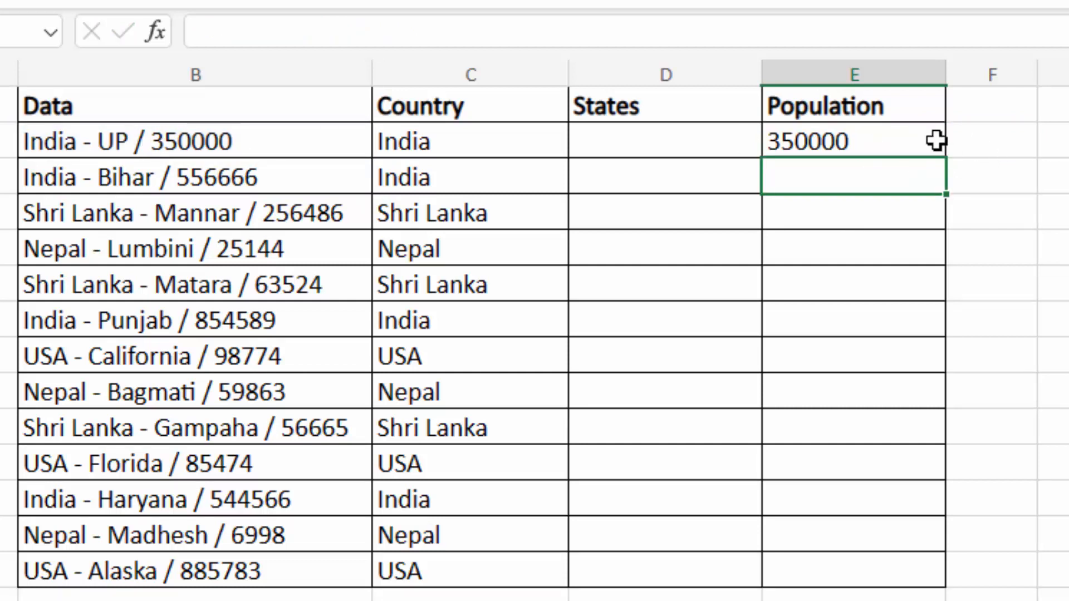
click(915, 145)
drag(945, 164, 923, 570)
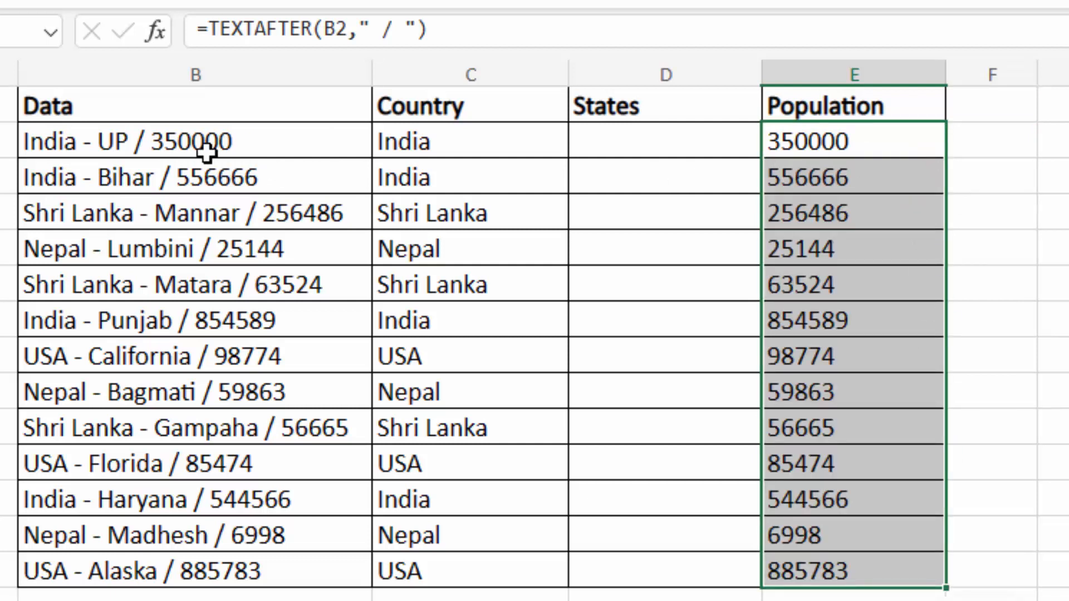
click(835, 142)
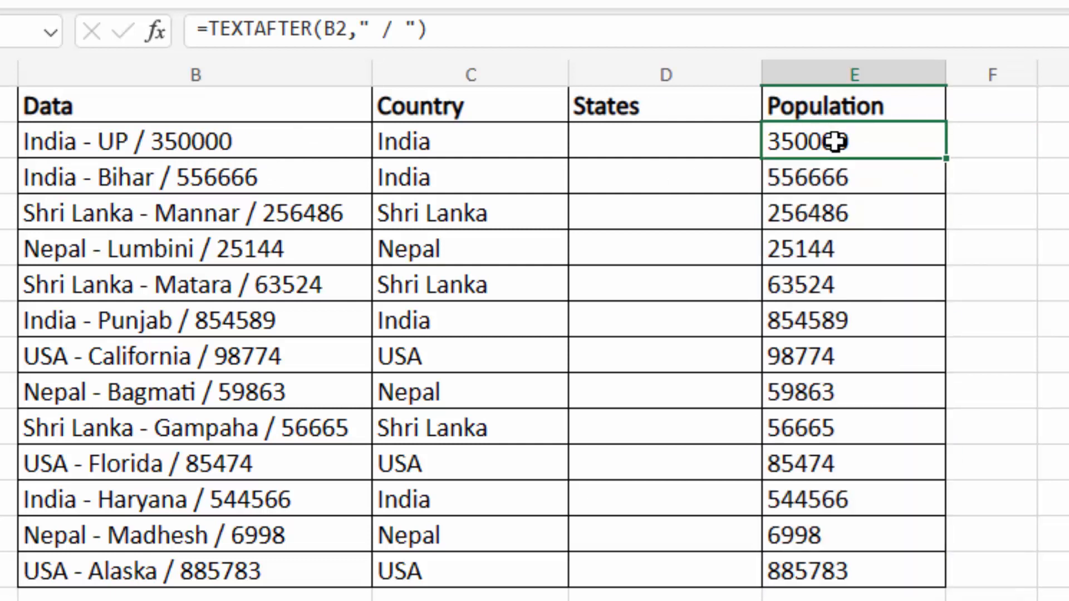
click(613, 148)
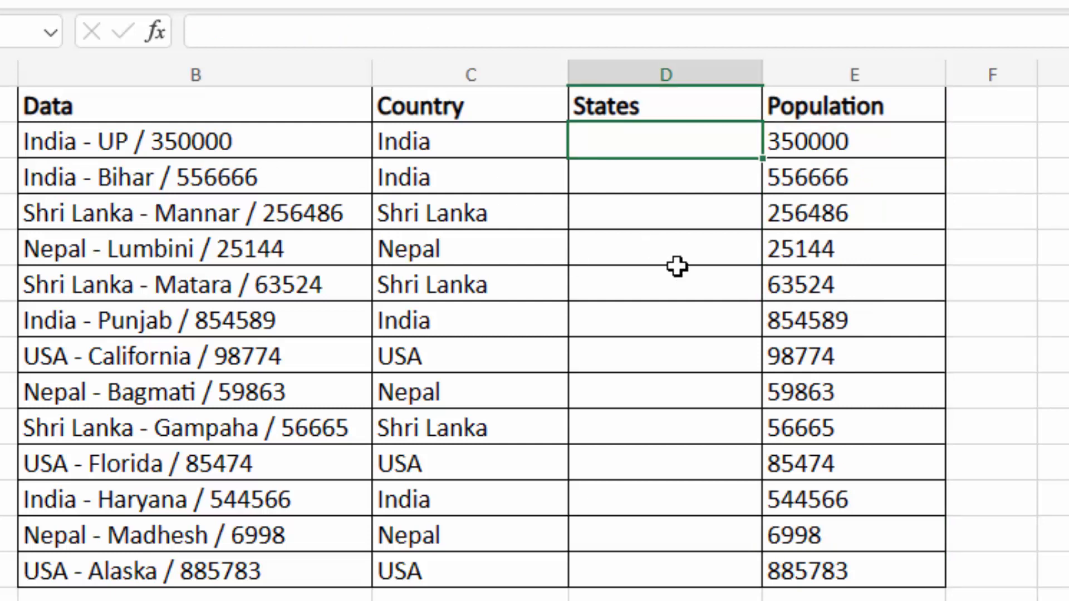
- Enter =TEXTAFTER(B2," - ") in D2, returning UP / 350000
text(=text)
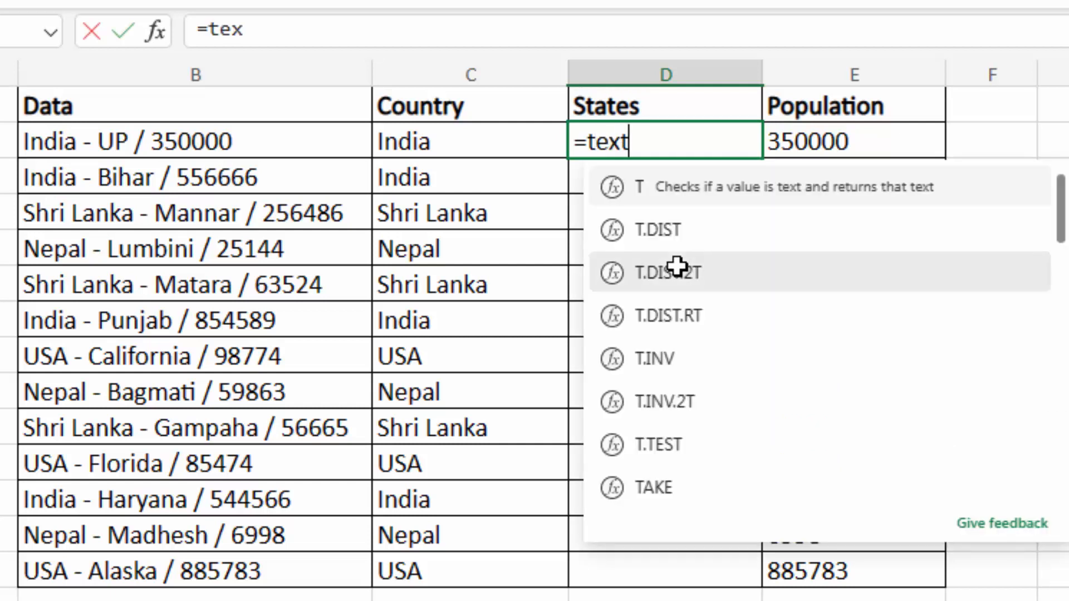
text(afte)
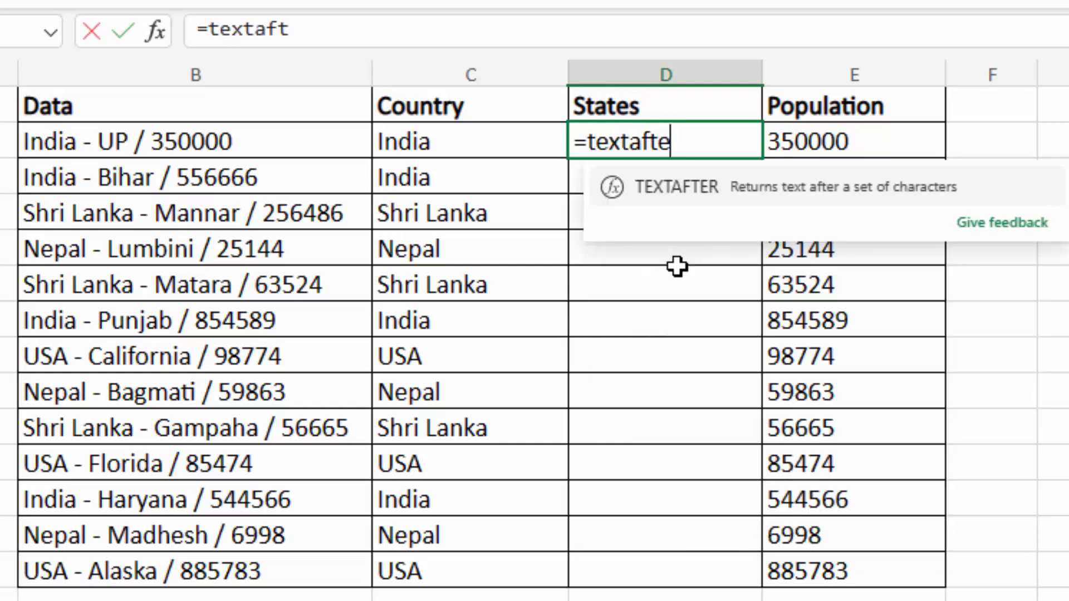
text(r()
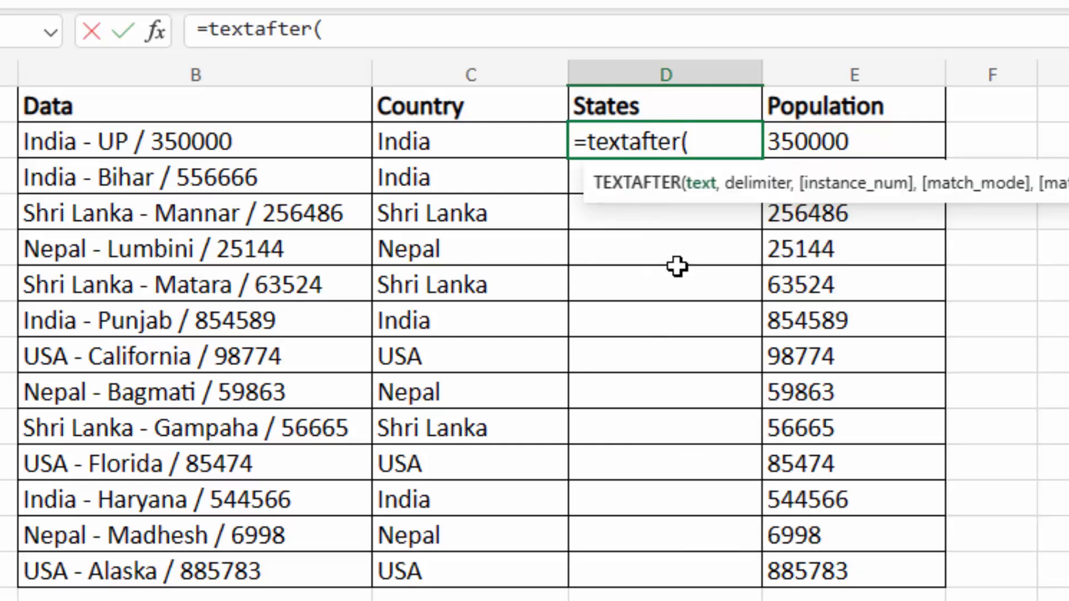
click(234, 144)
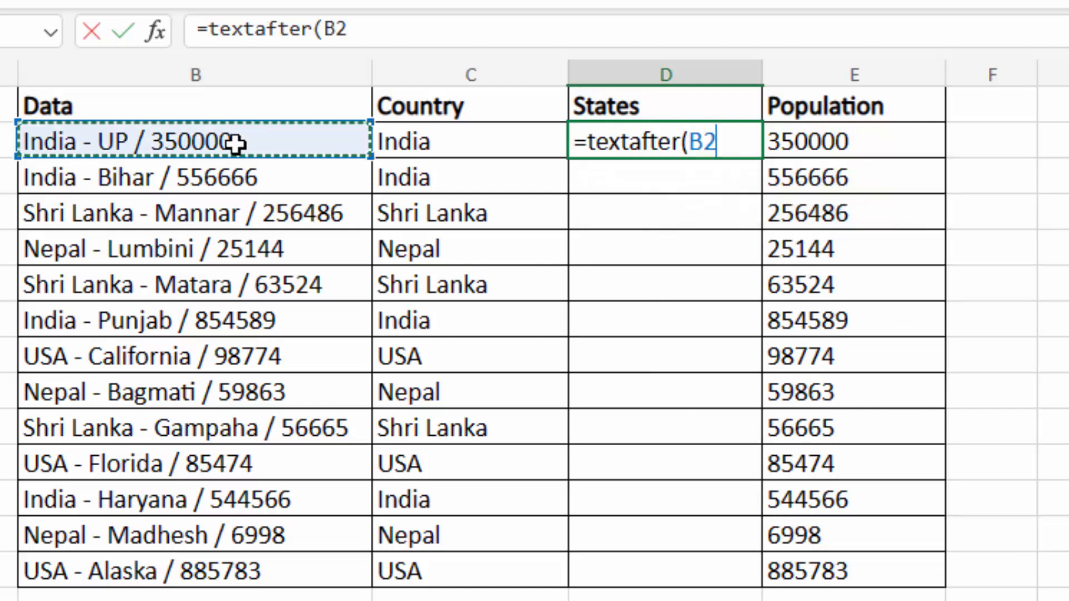
text(,")
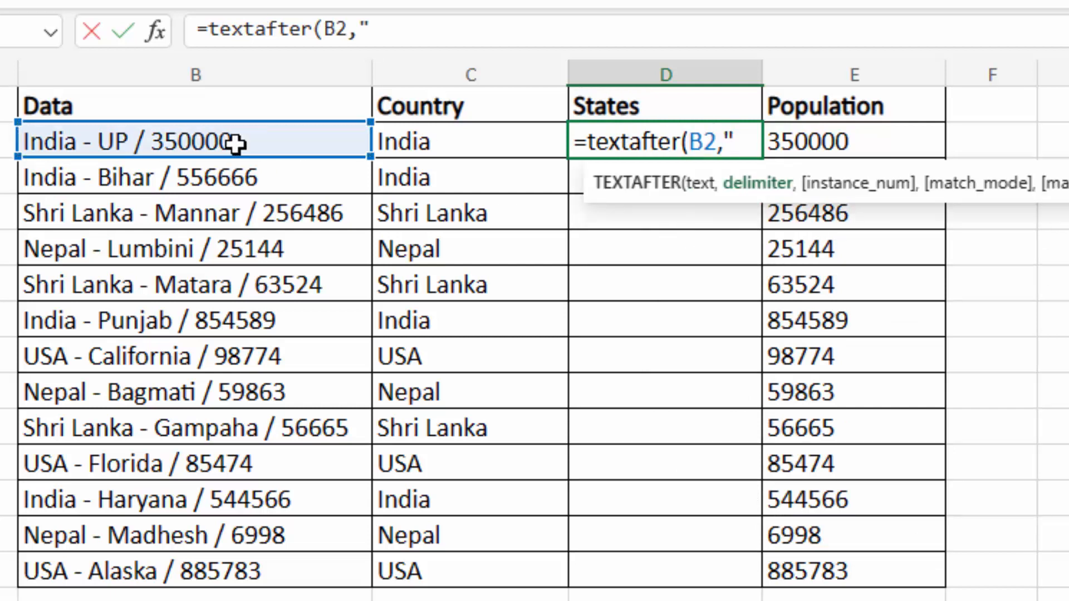
text( - ")
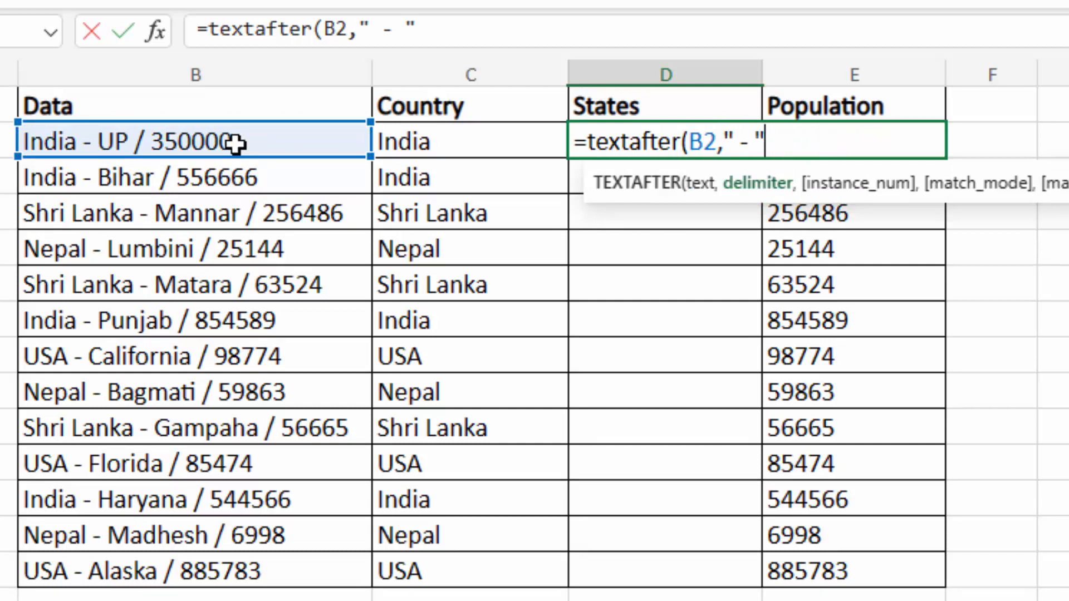
text())
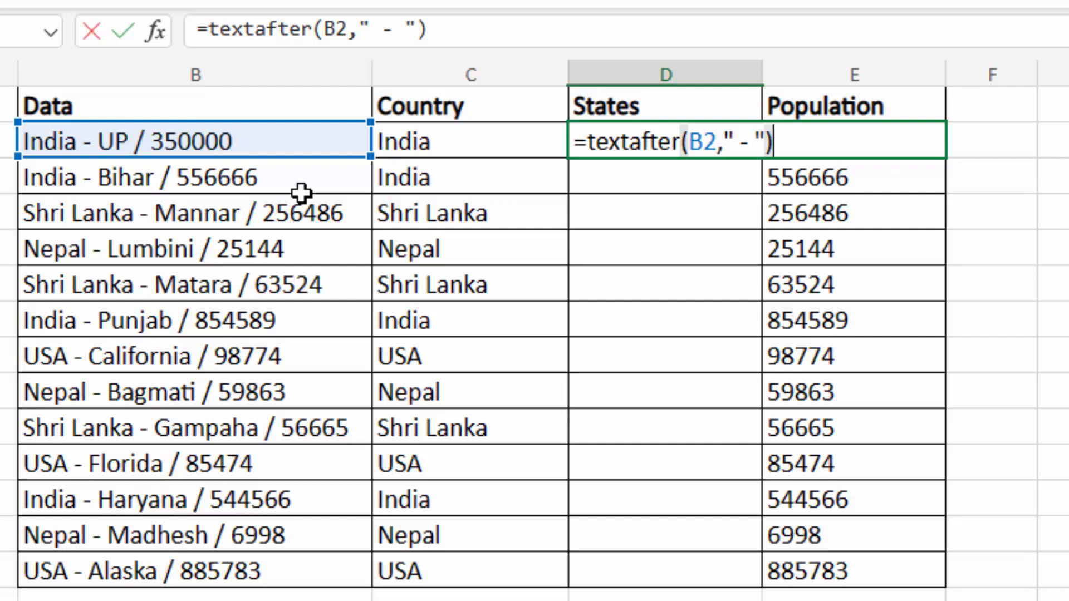
key(Return)
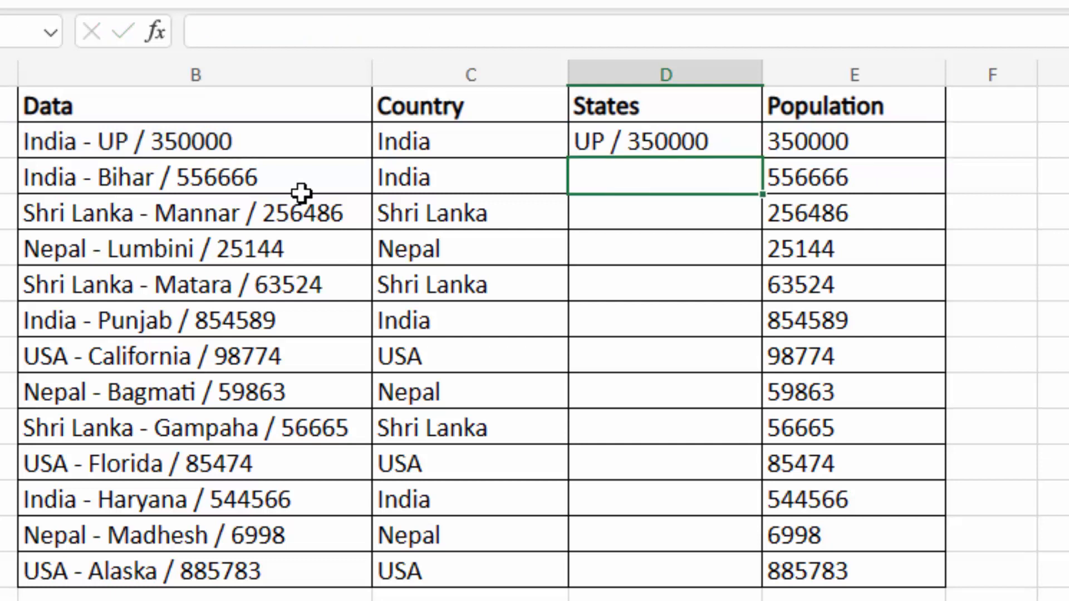
click(632, 143)
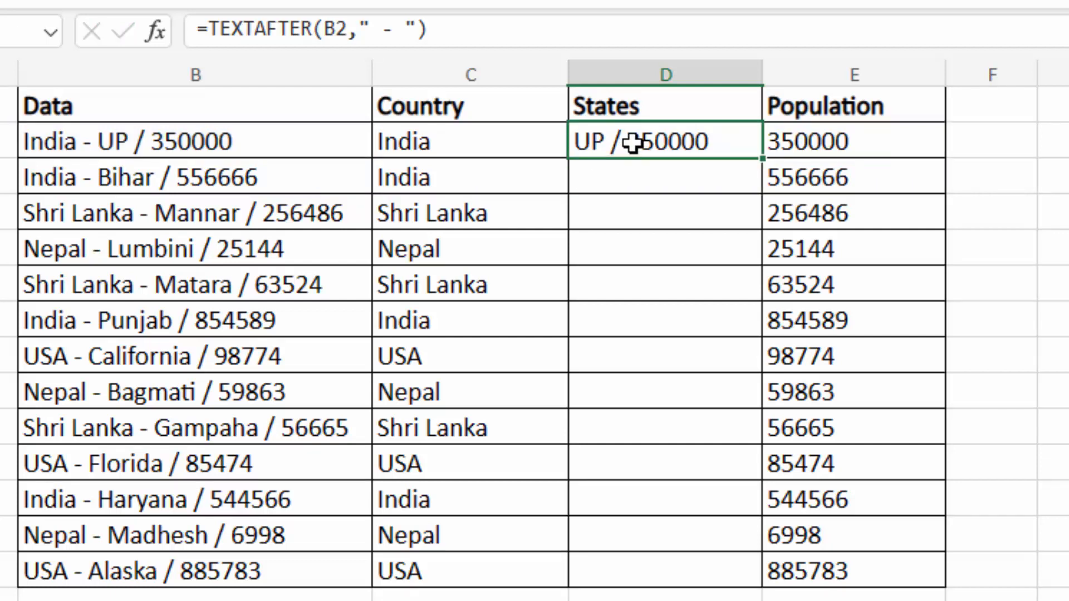
- Nest D2's formula as TEXTBEFORE(TEXTAFTER(B2," - ")) to extract the state from B2
double_click(632, 143)
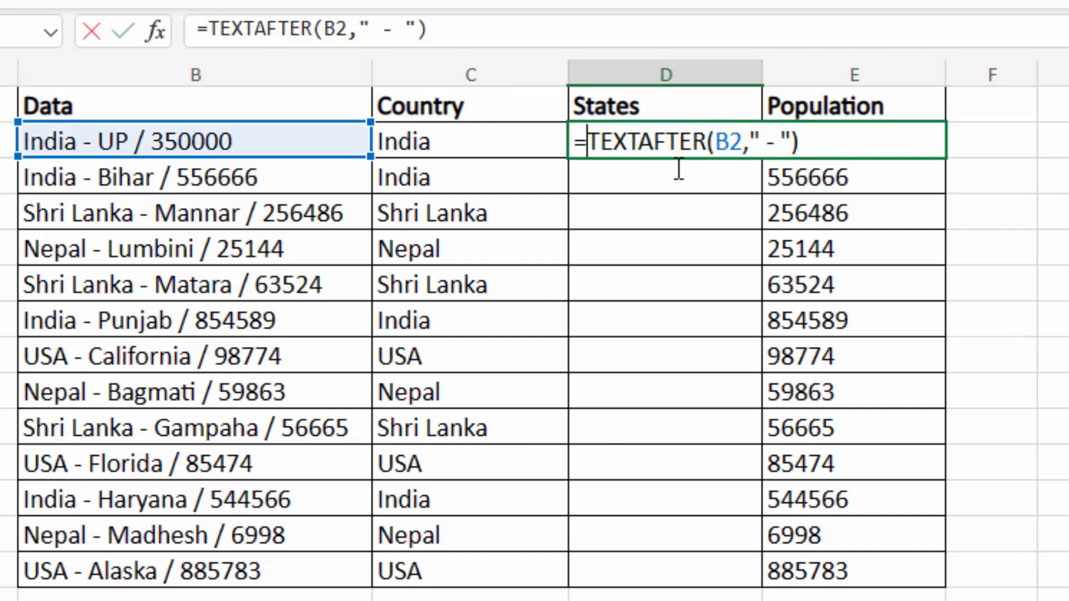
text(text)
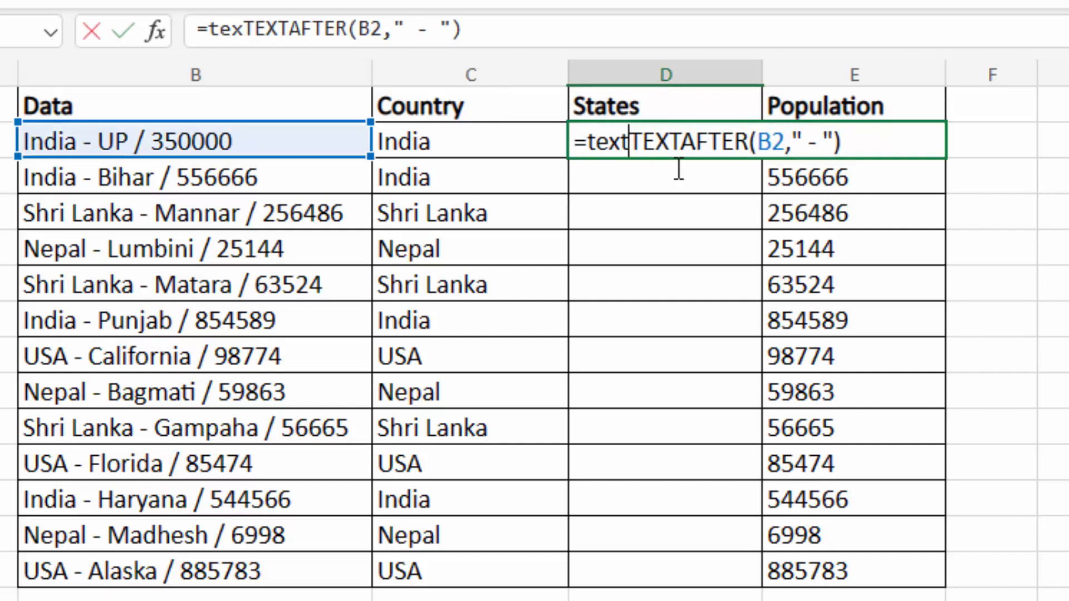
text(fore()
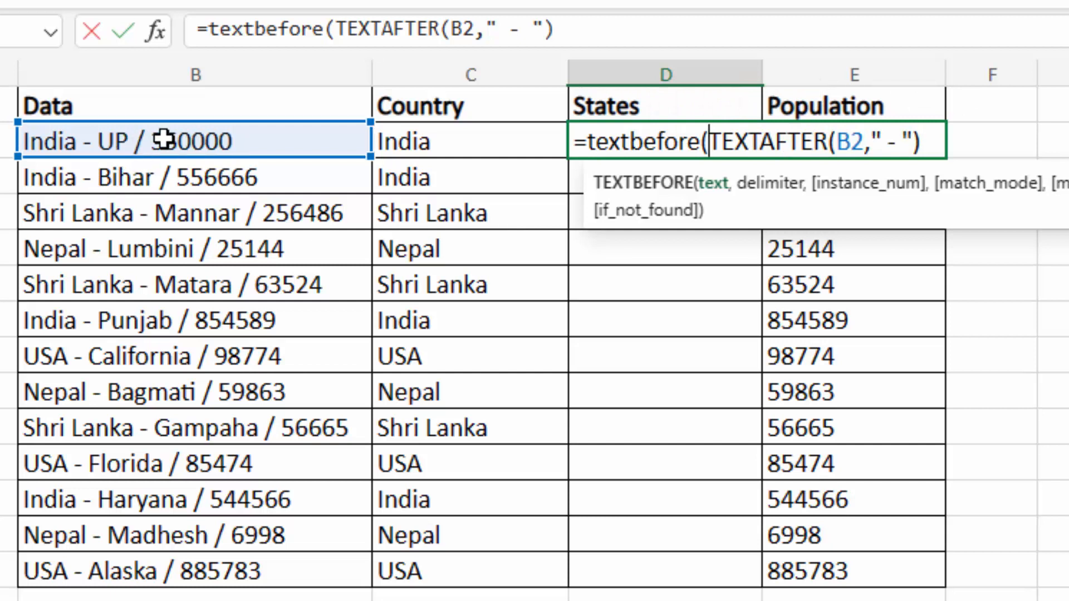
click(932, 139)
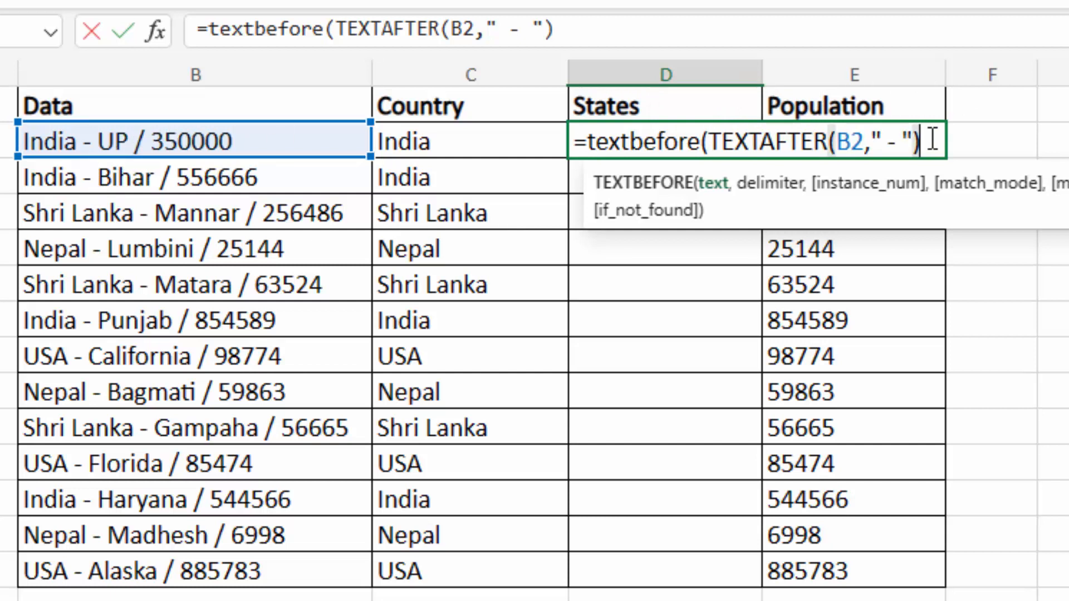
text(," - )
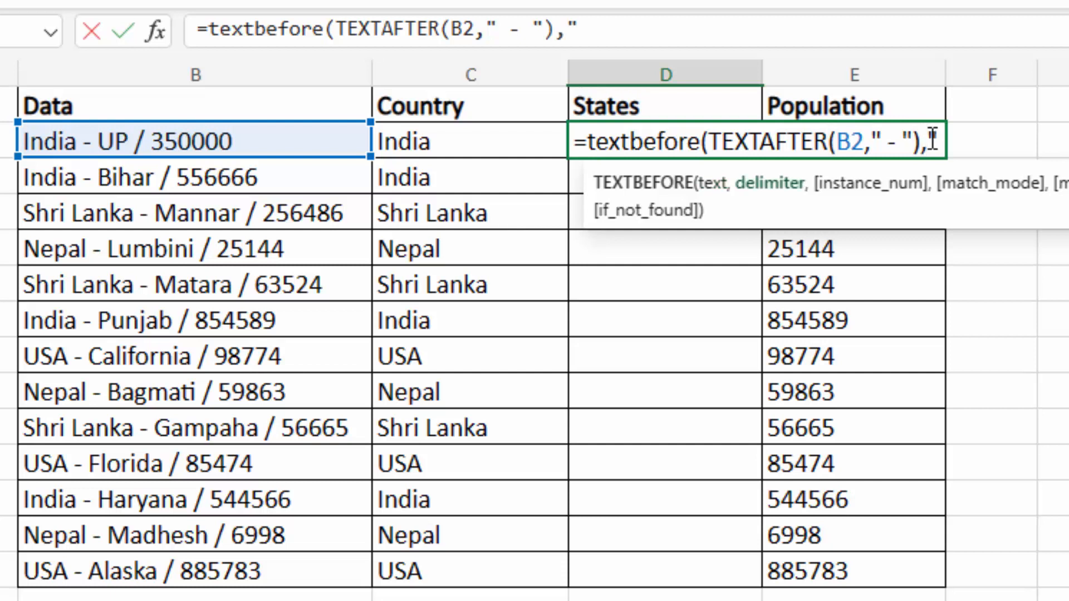
text("))
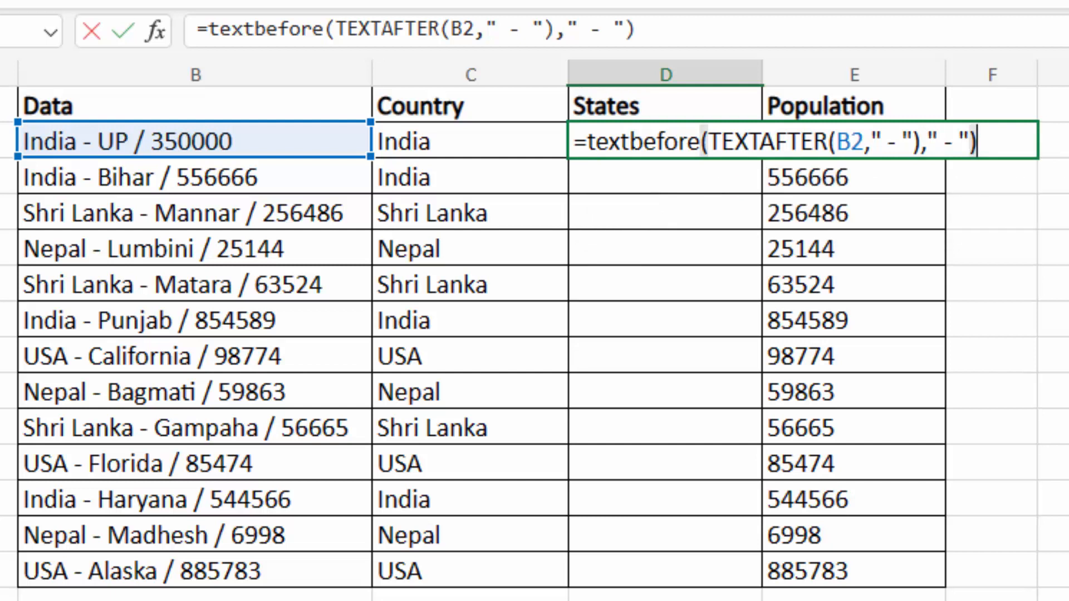
key(Return)
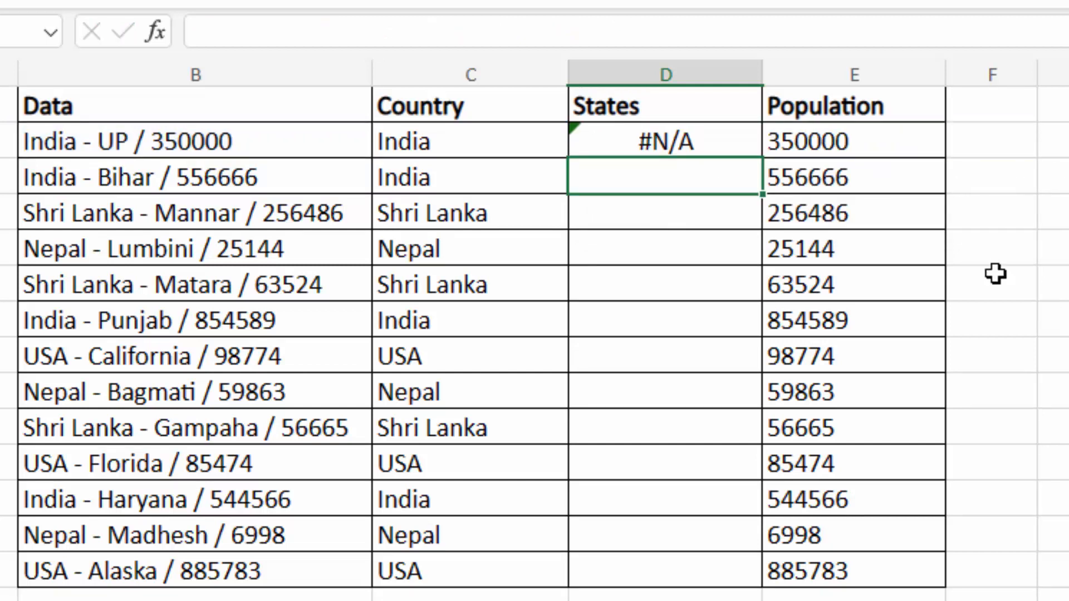
- Fix D2's second delimiter to " / " to clear the #N/A, then fill States down to row 14
double_click(716, 143)
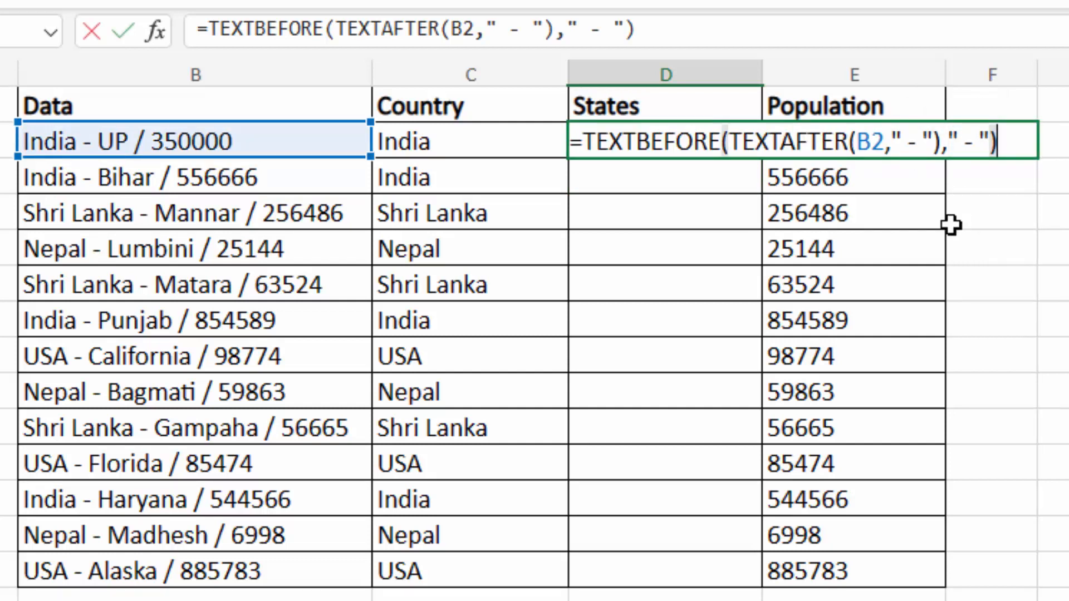
double_click(983, 140)
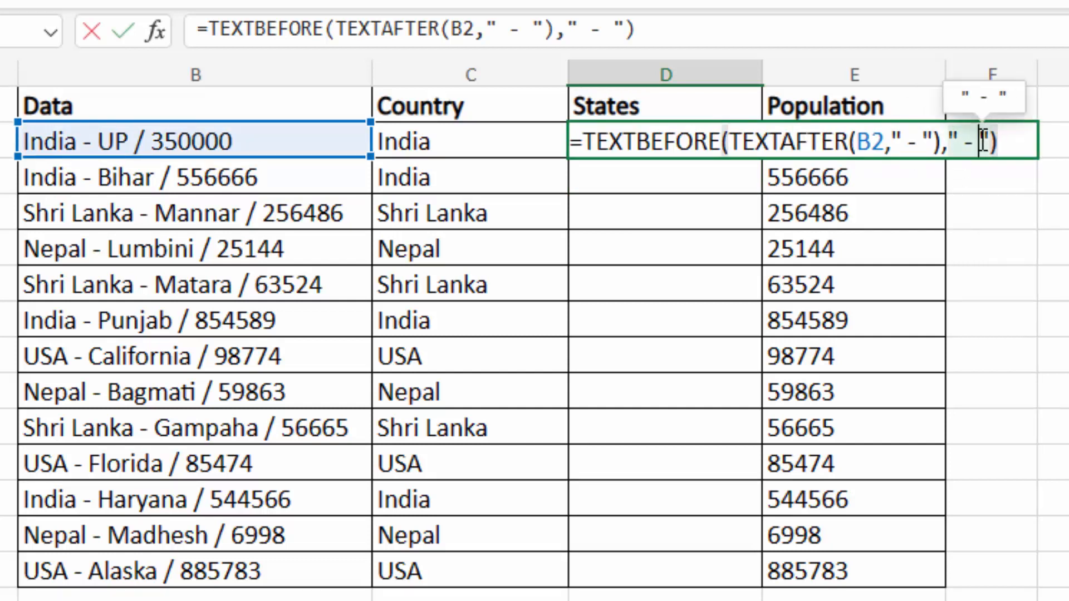
click(984, 141)
key(BackSpace)
text(/)
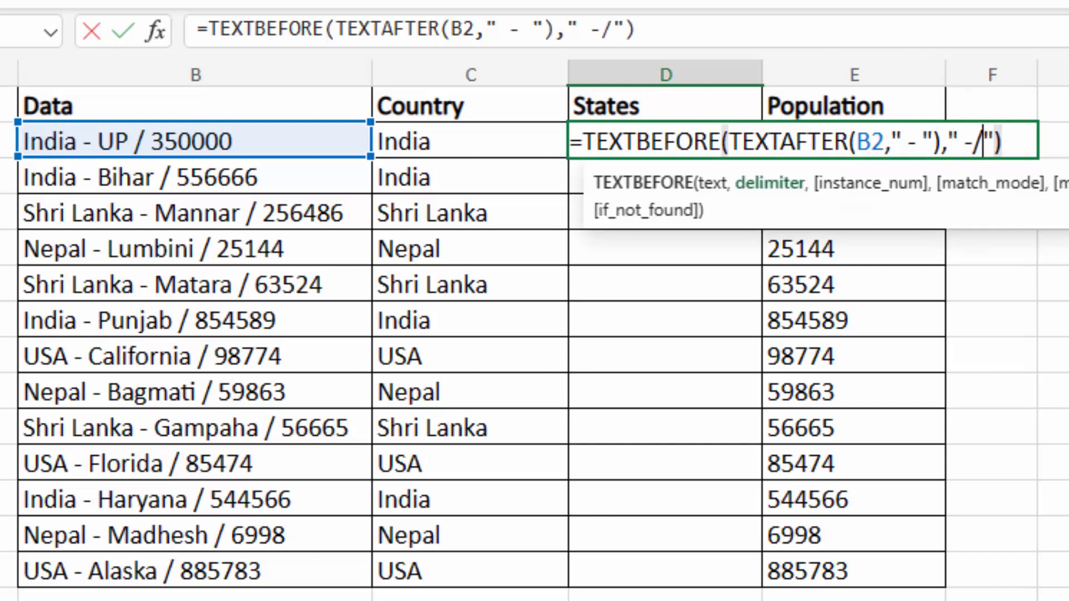
key(BackSpace)
key(BackSpace)
text(/)
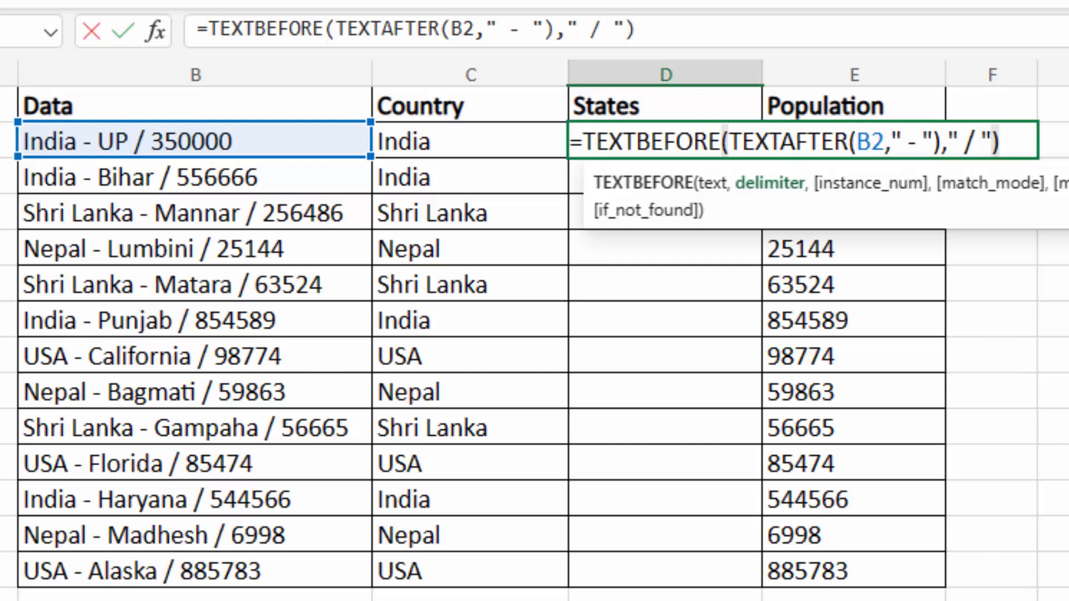
key(ctrl+Return)
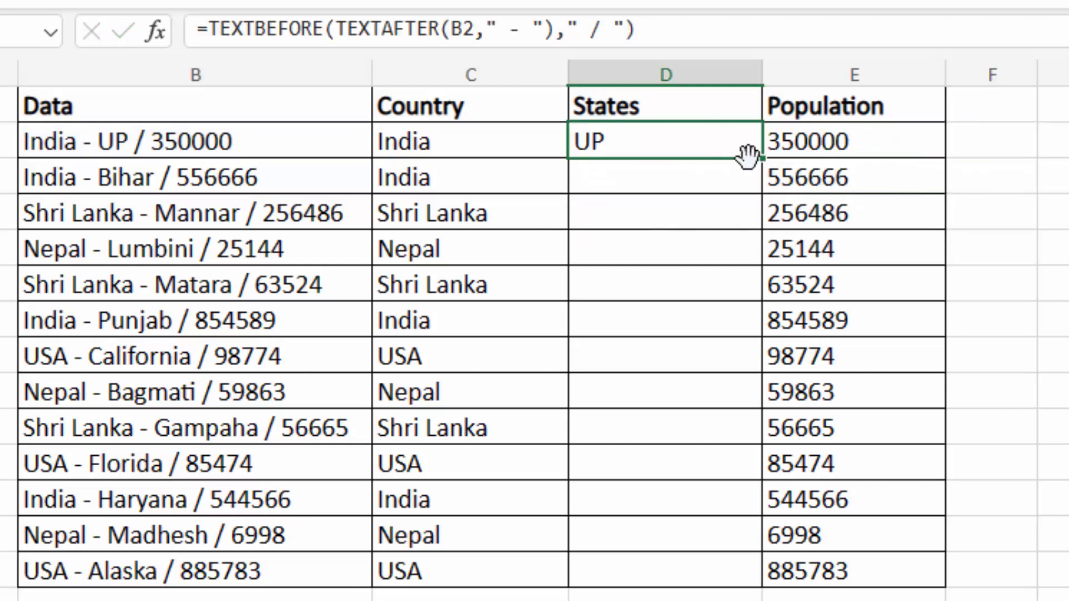
drag(753, 162, 725, 566)
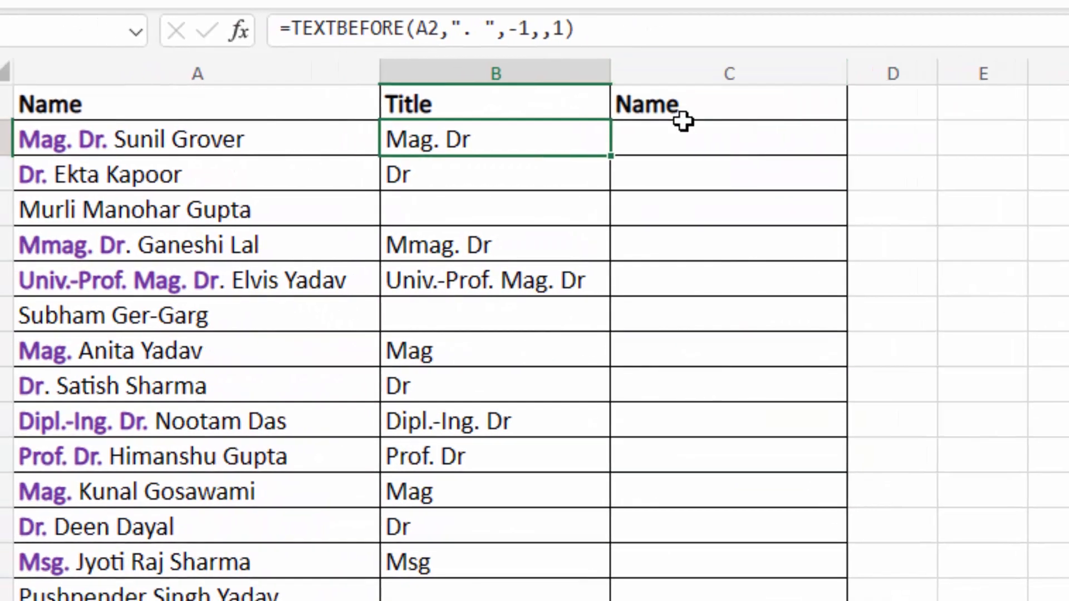
click(688, 132)
text(=text)
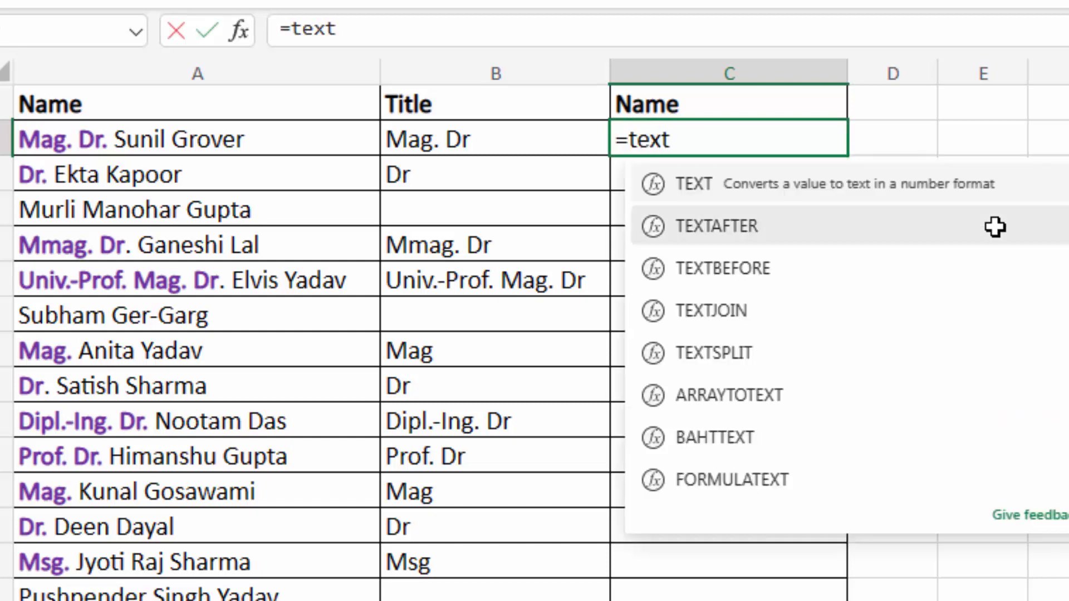
text(aft)
key(Tab)
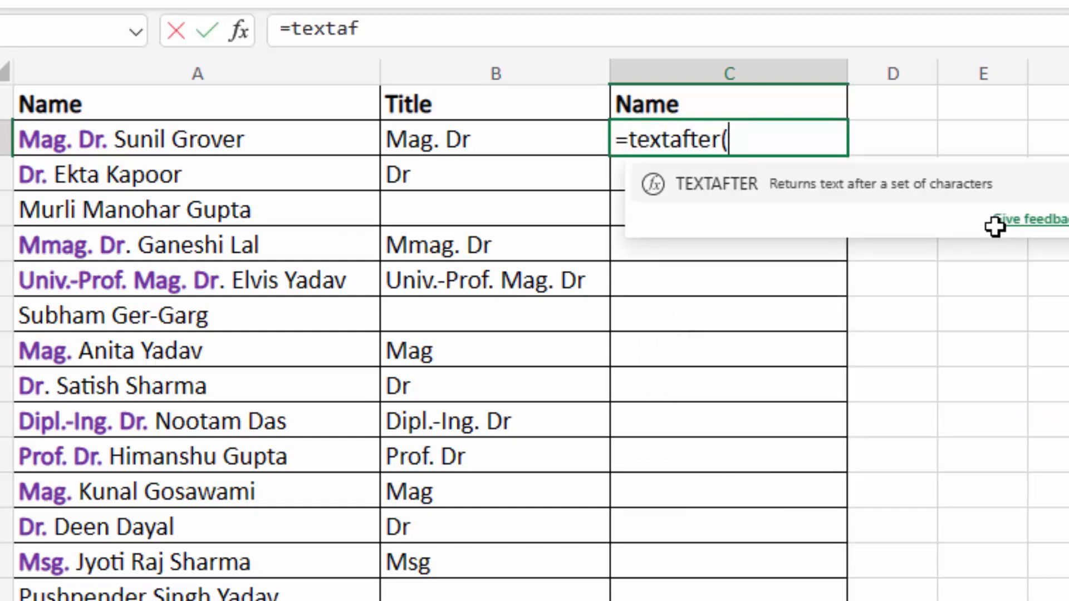
click(215, 144)
text(,)
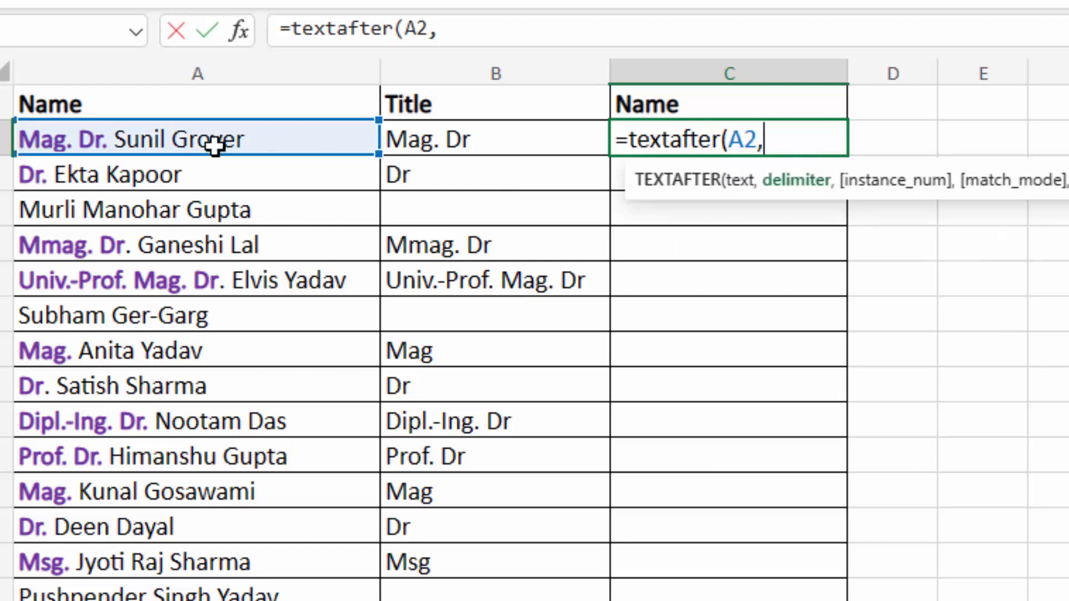
text(". "))
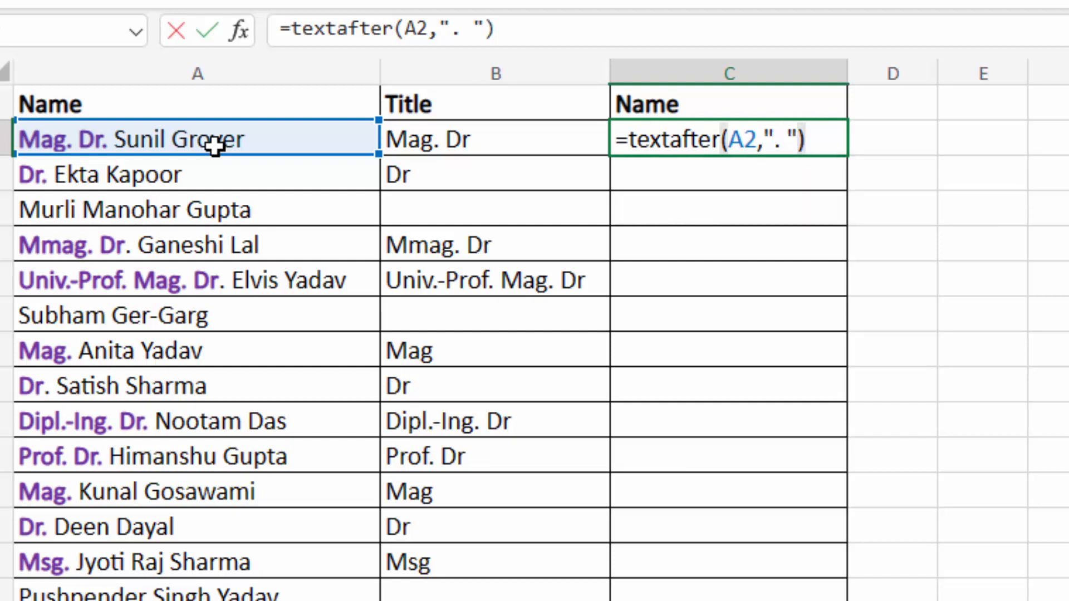
key(Return)
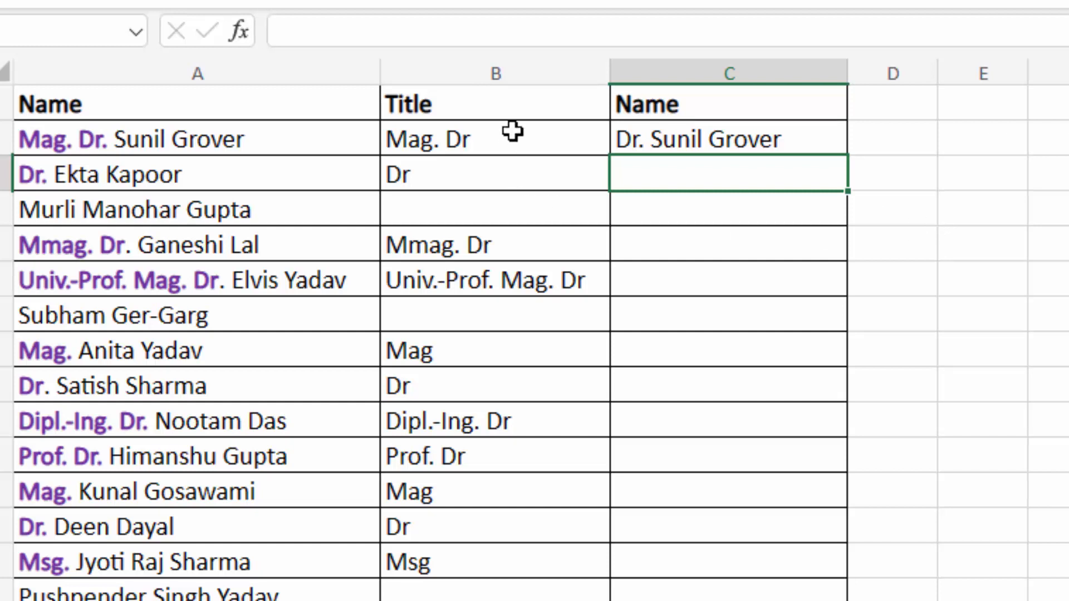
click(721, 142)
- Change C2 to =TEXTAFTER(A2,". ",-1,,1) and fill it down column C to list bare names
double_click(722, 145)
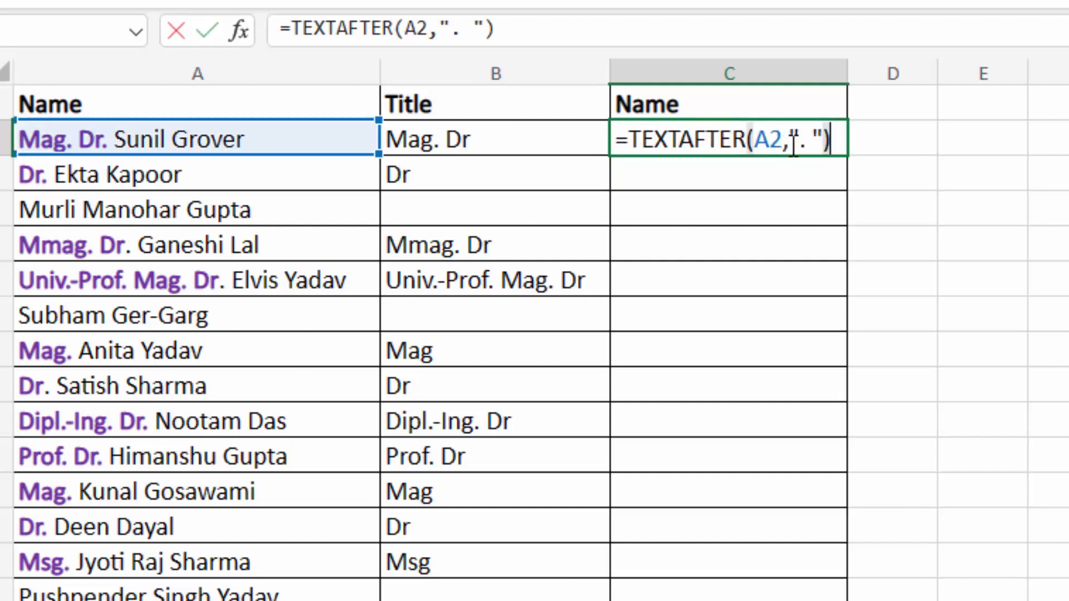
double_click(828, 144)
key(End)
key(BackSpace)
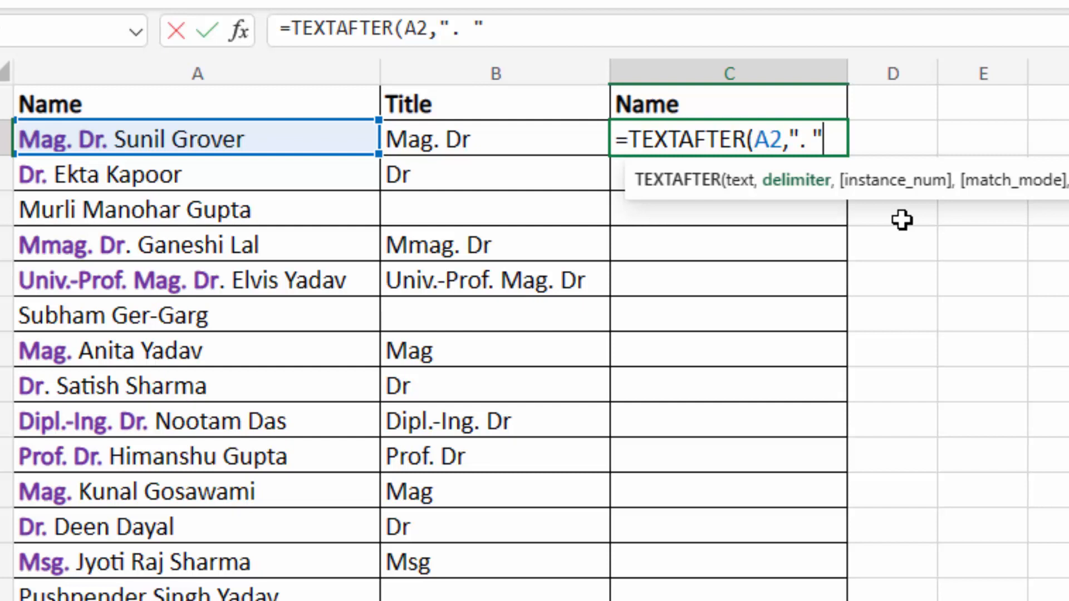
text(,-)
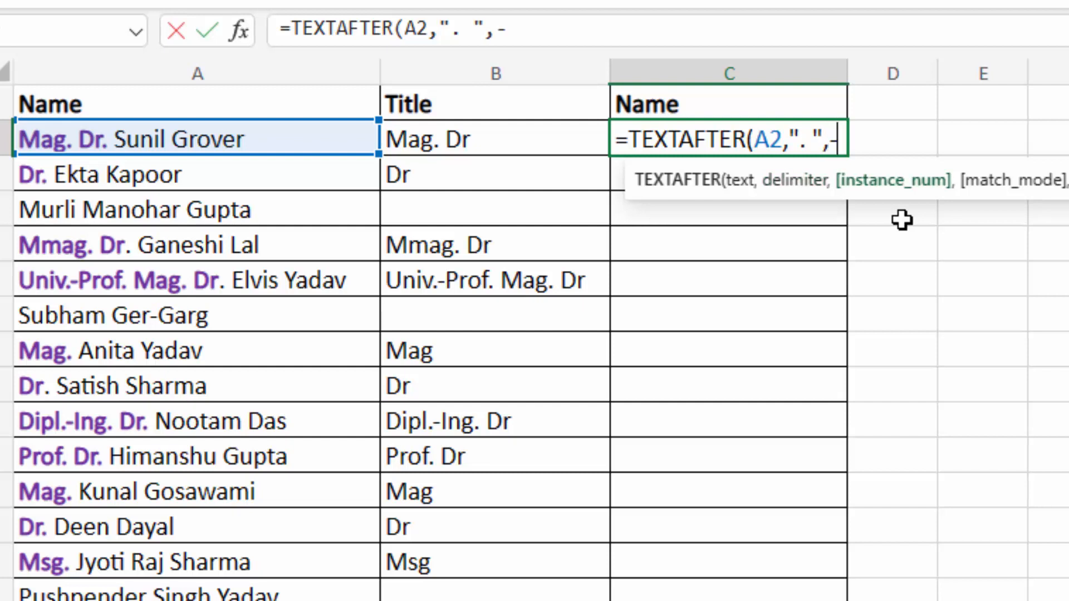
text(1,)
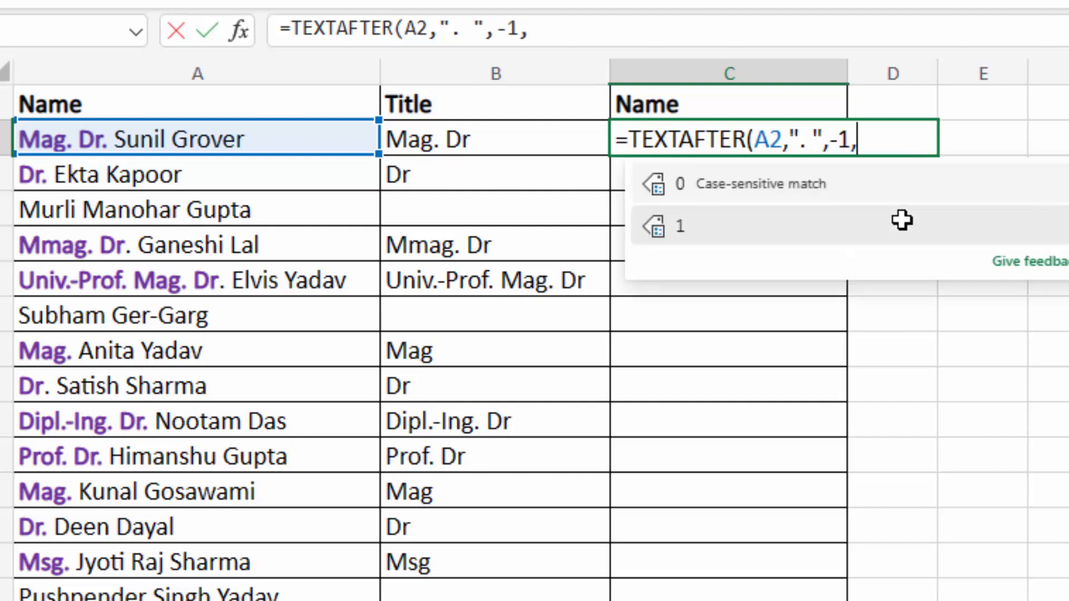
text(,)
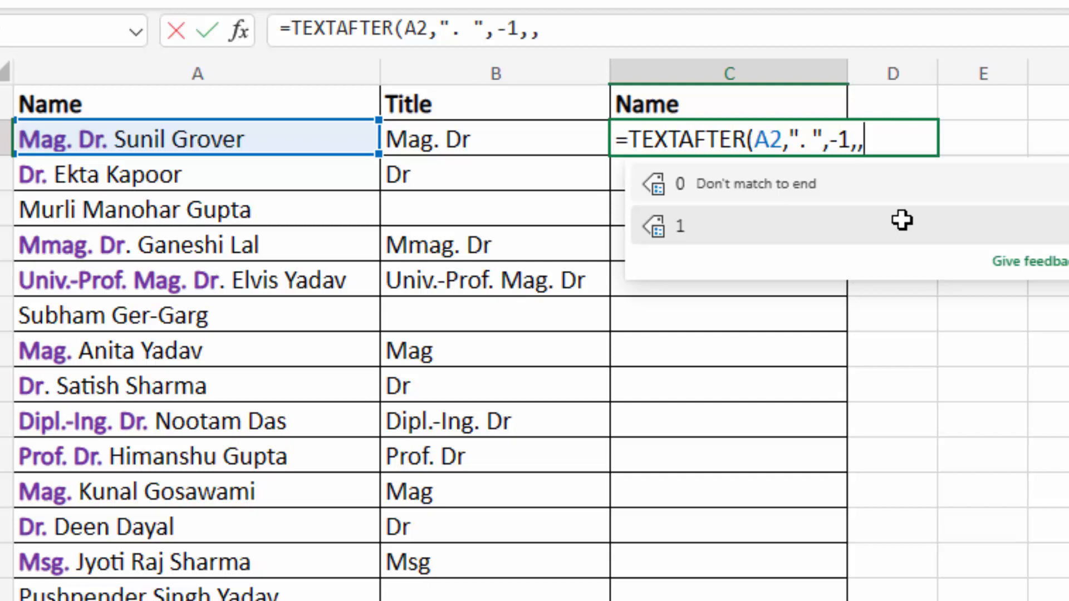
text(1)
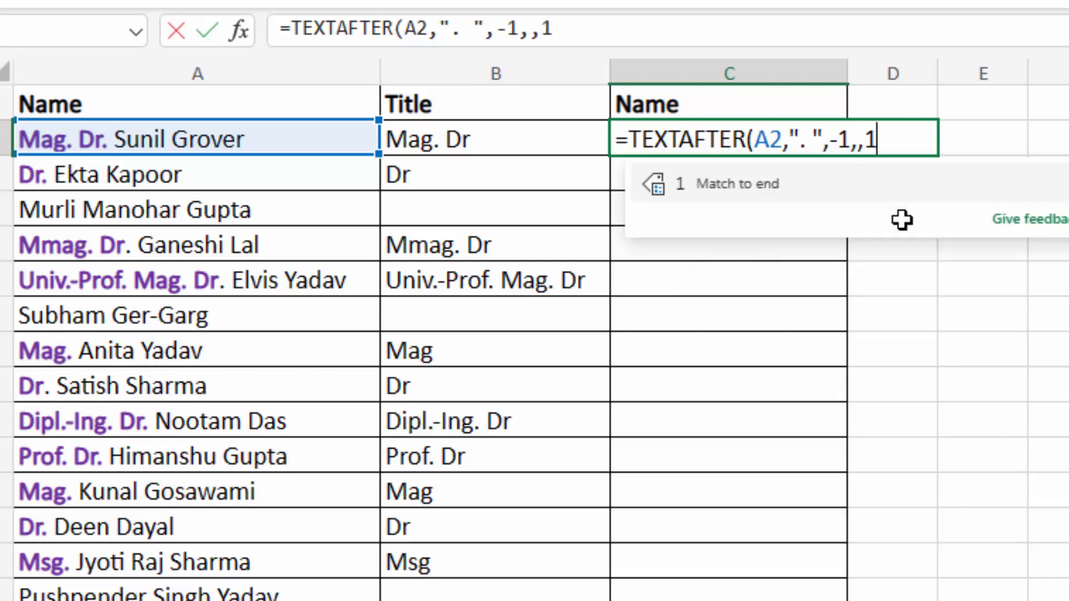
text())
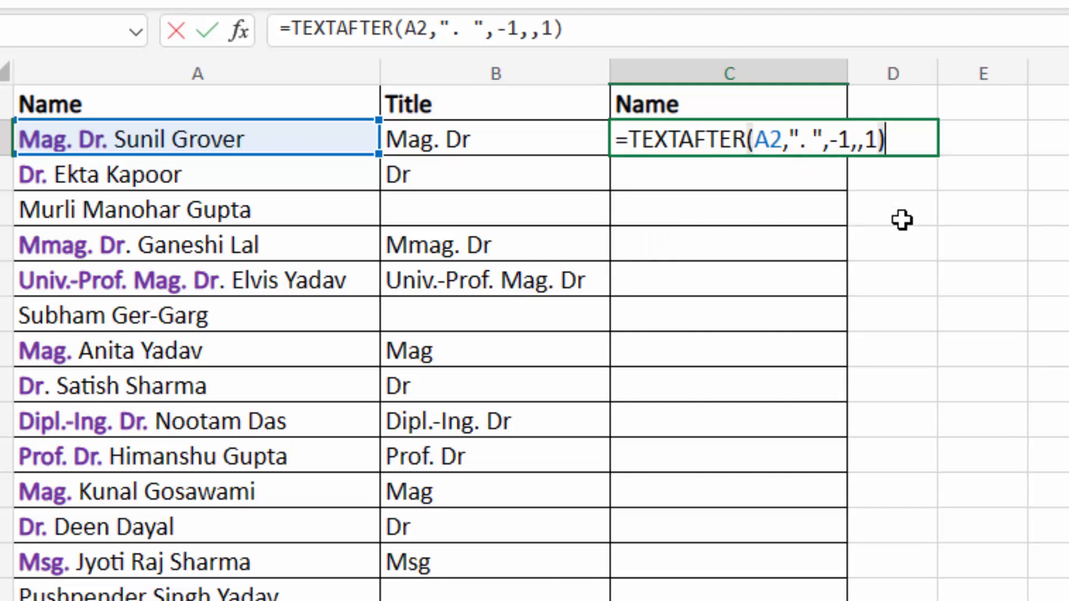
key(Return)
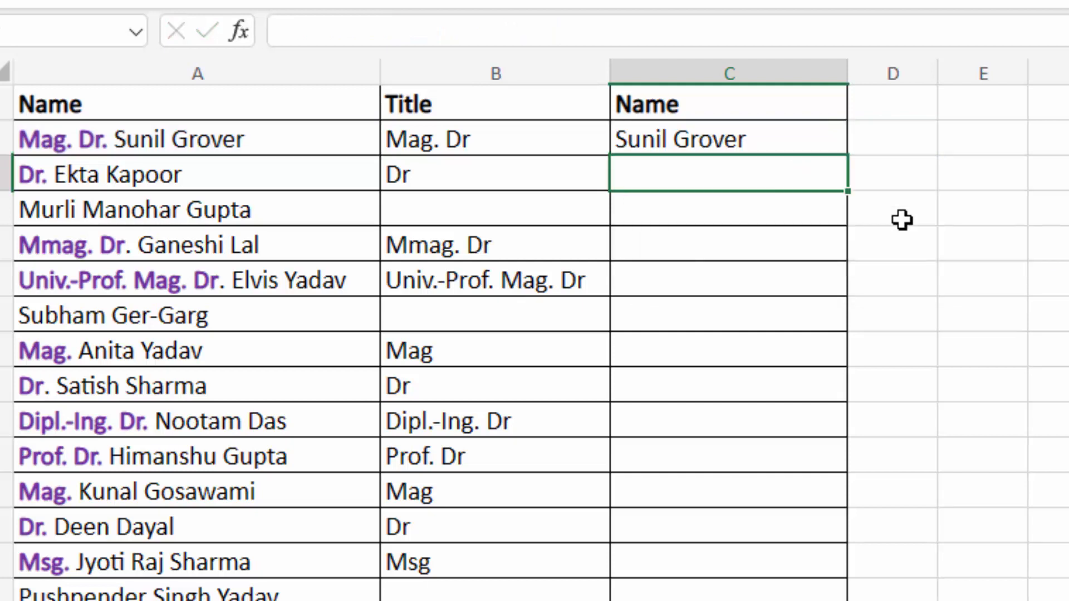
click(688, 148)
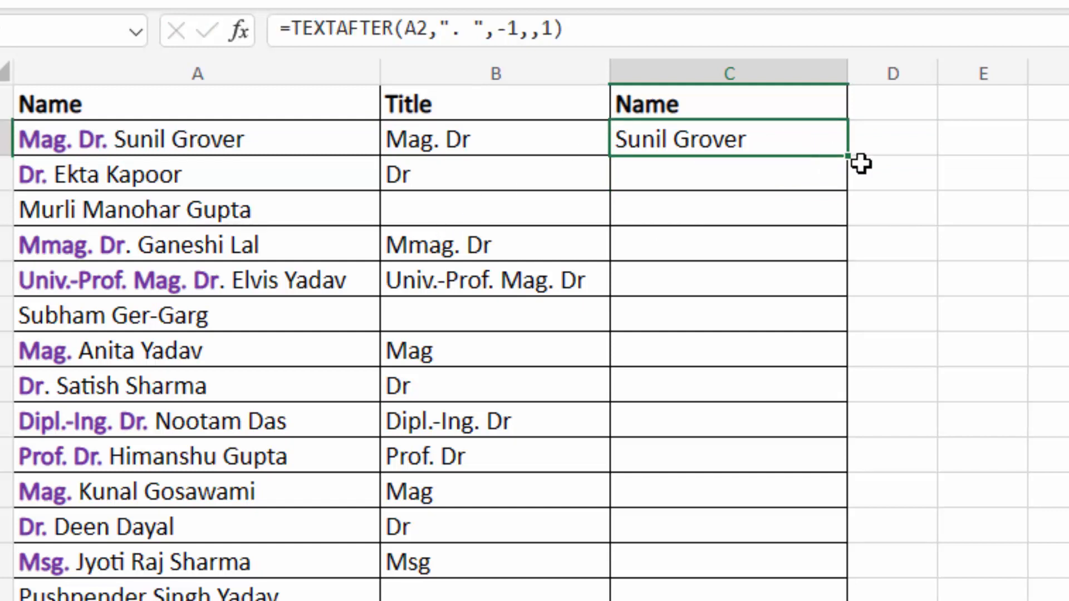
drag(852, 153, 844, 596)
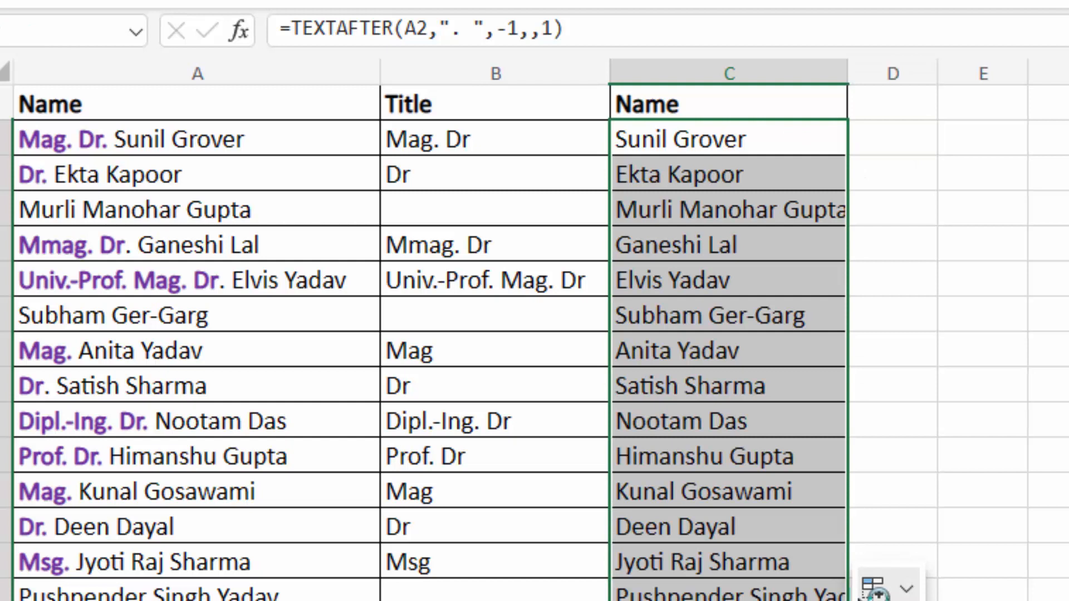
click(700, 138)
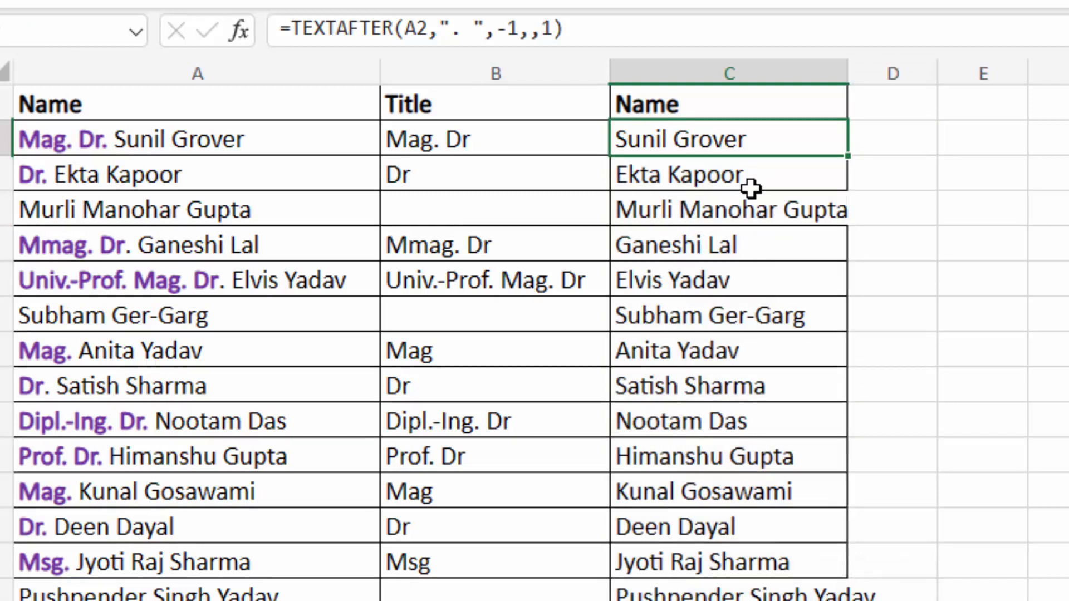
- Revise C2 to =TEXTAFTER(A2,". ",-1,,,A2) with A2 as fallback, and fill it down column C
key(F2)
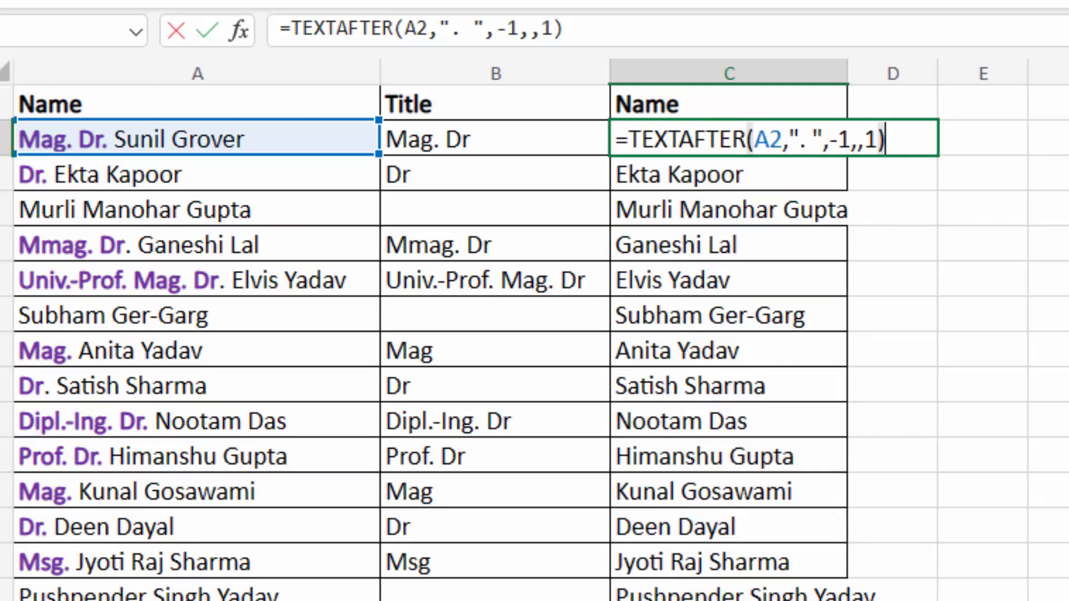
key(BackSpace)
key(BackSpace)
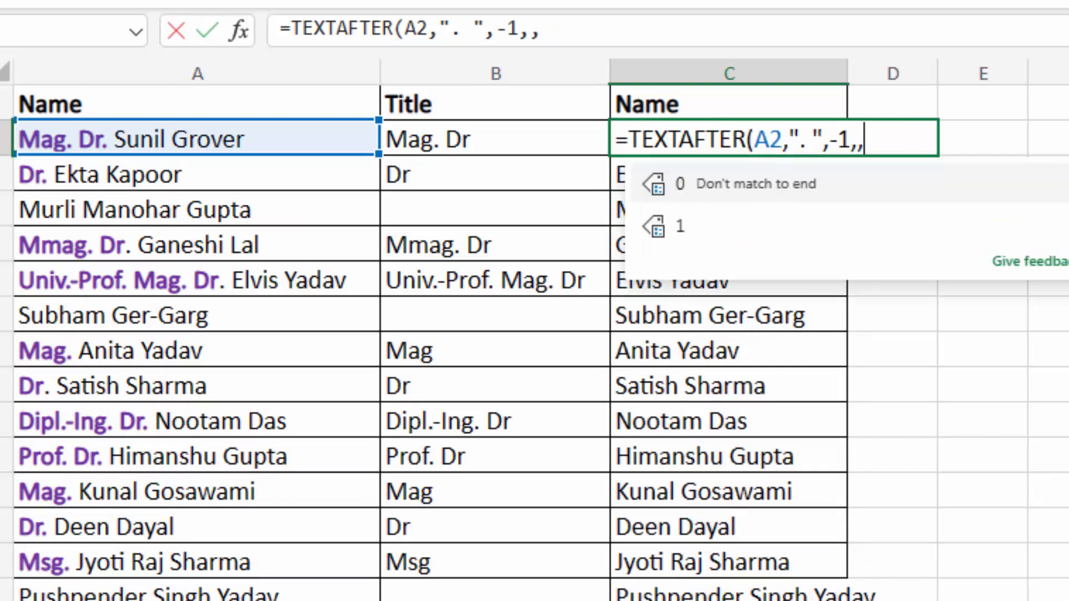
text(,)
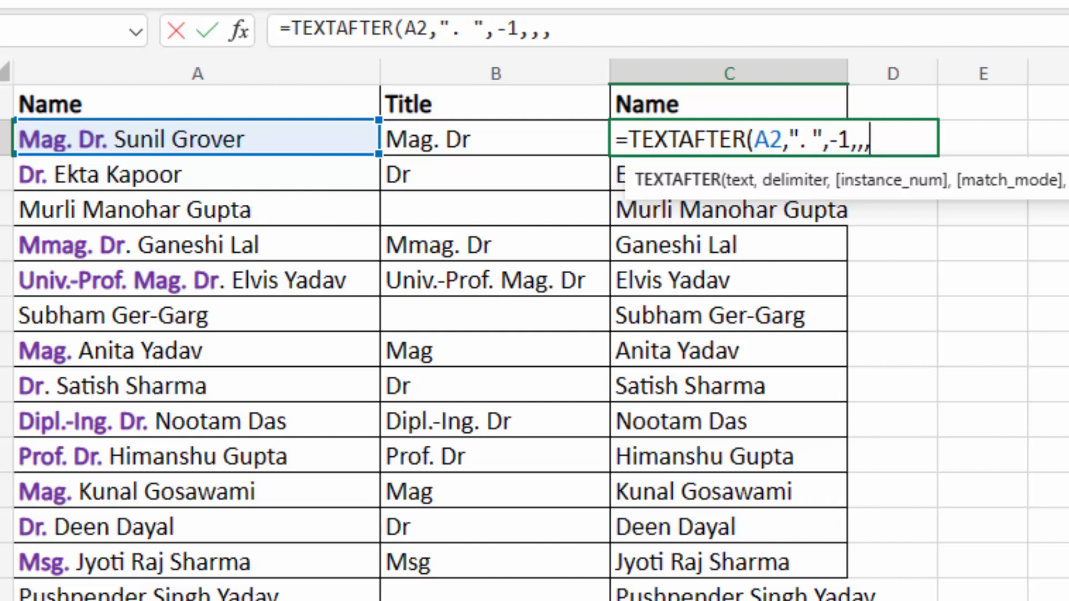
click(209, 140)
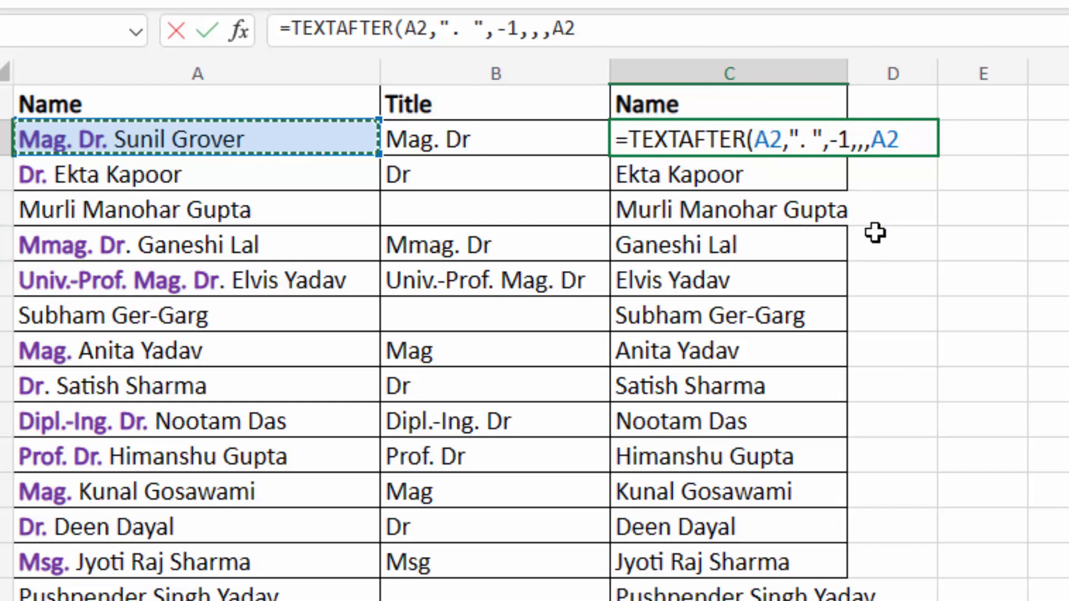
text())
key(Return)
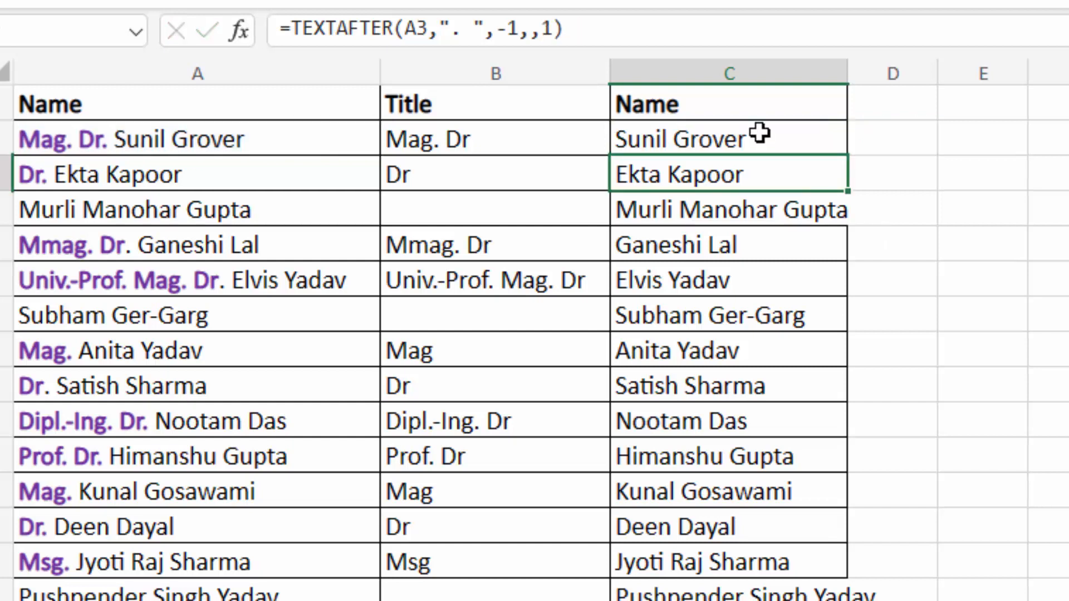
click(827, 145)
drag(846, 154, 852, 599)
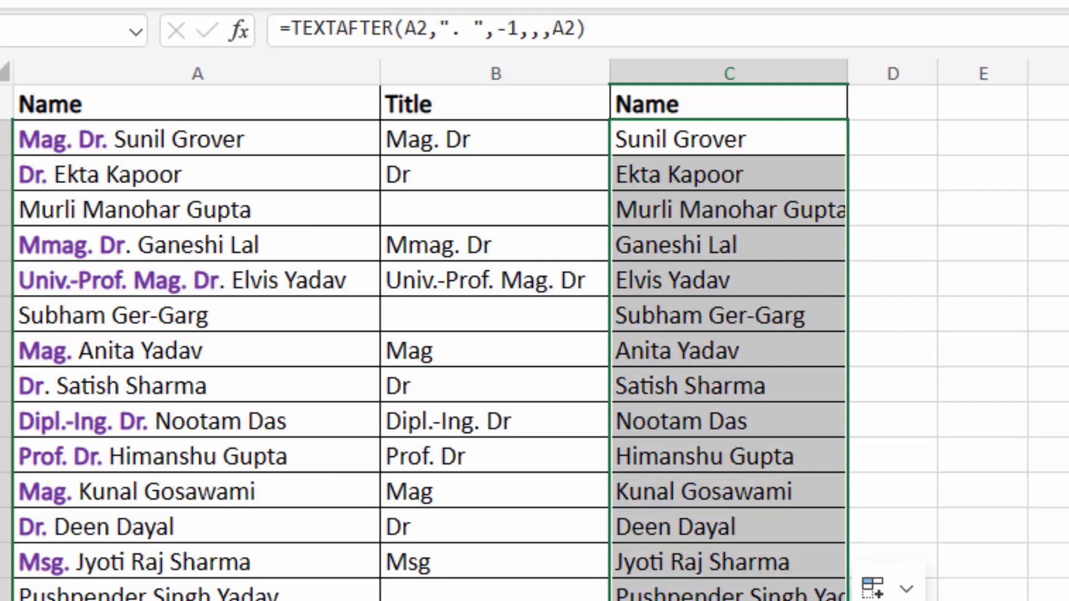